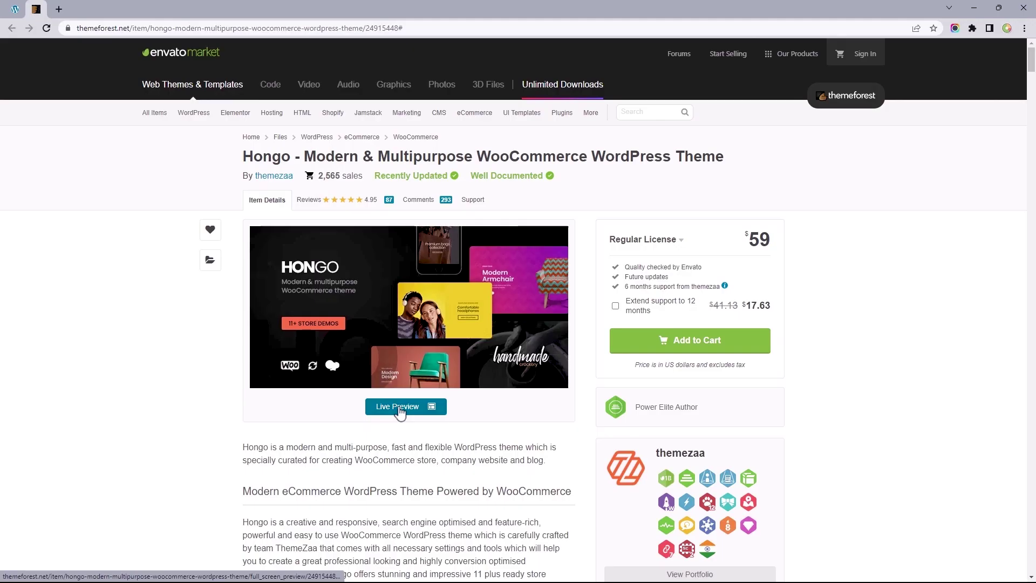
Open the theme's live preview, go to the store demos, and open the Decor demo in a new tab.
left_click(400, 411)
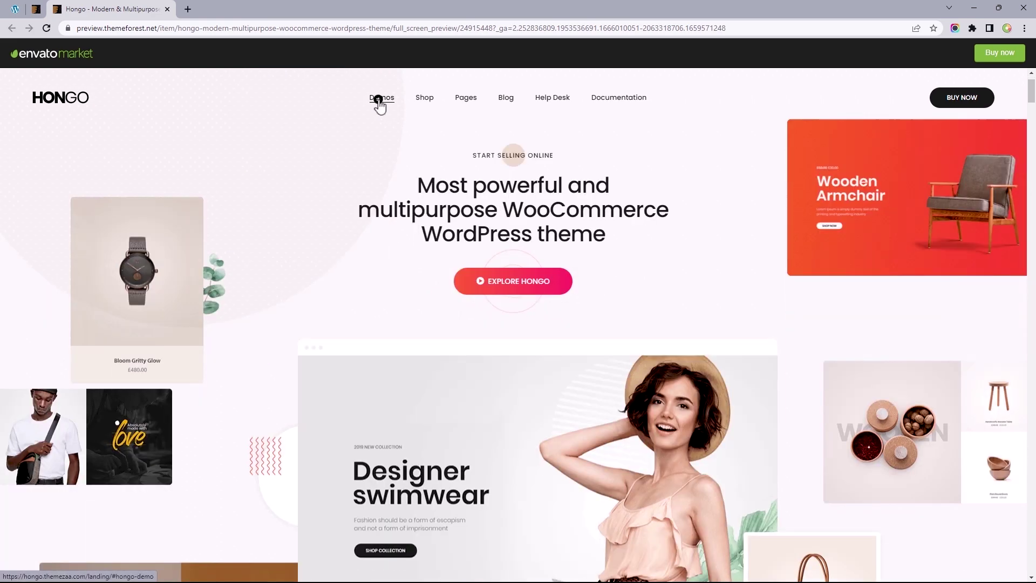
left_click(378, 103)
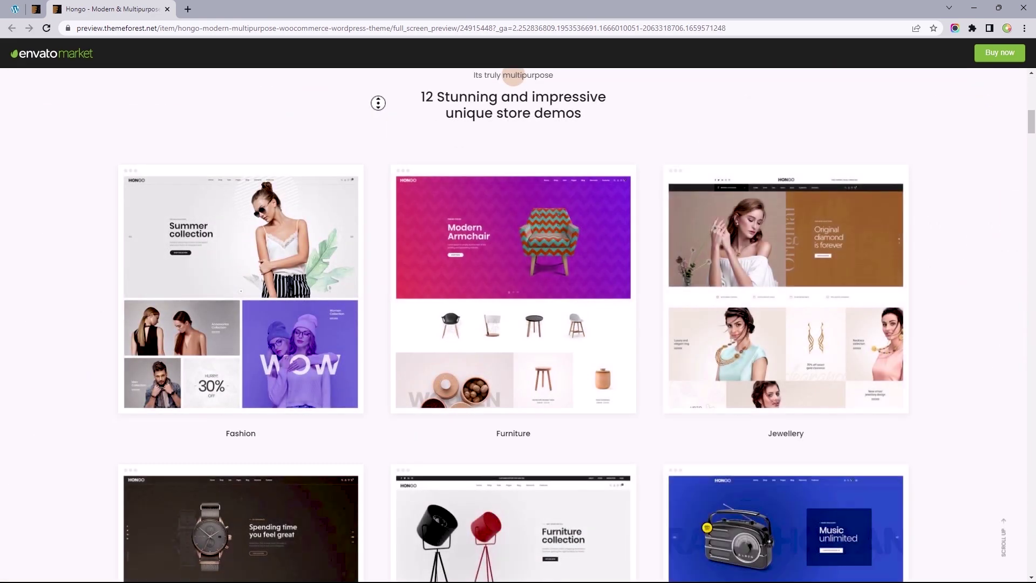
scroll(377, 103, "down", 2)
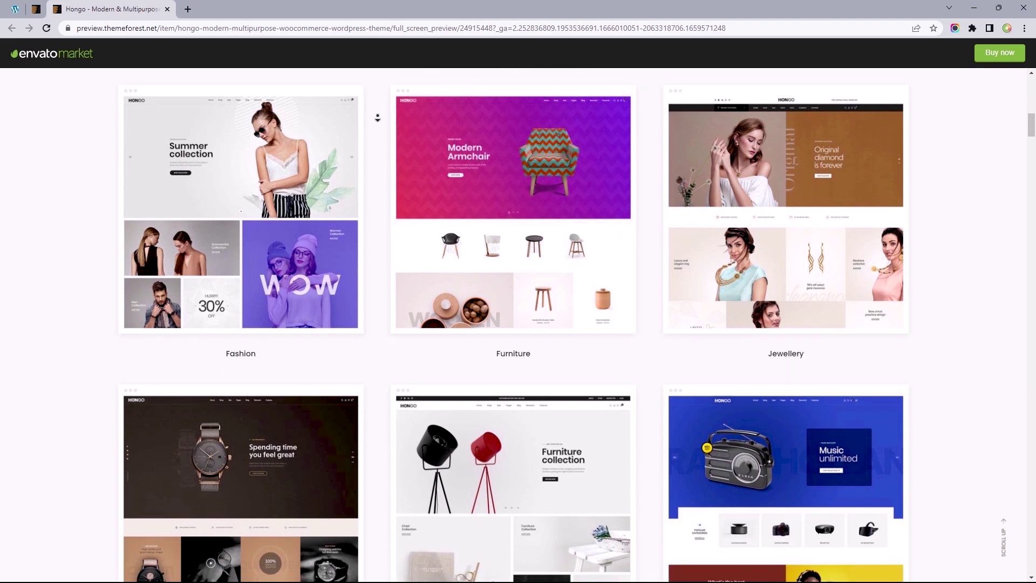
scroll(378, 117, "down", 2)
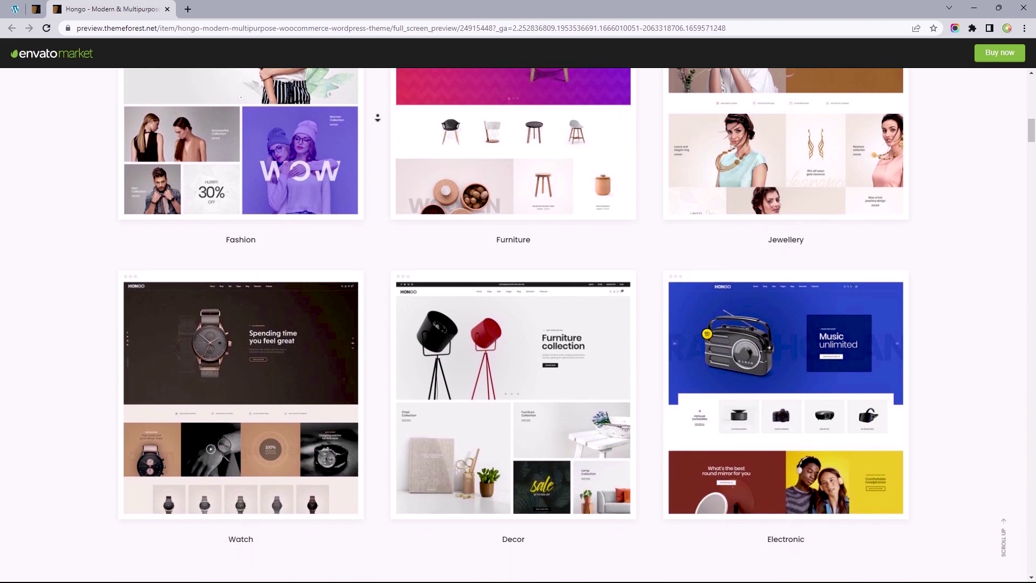
scroll(378, 118, "down", 1)
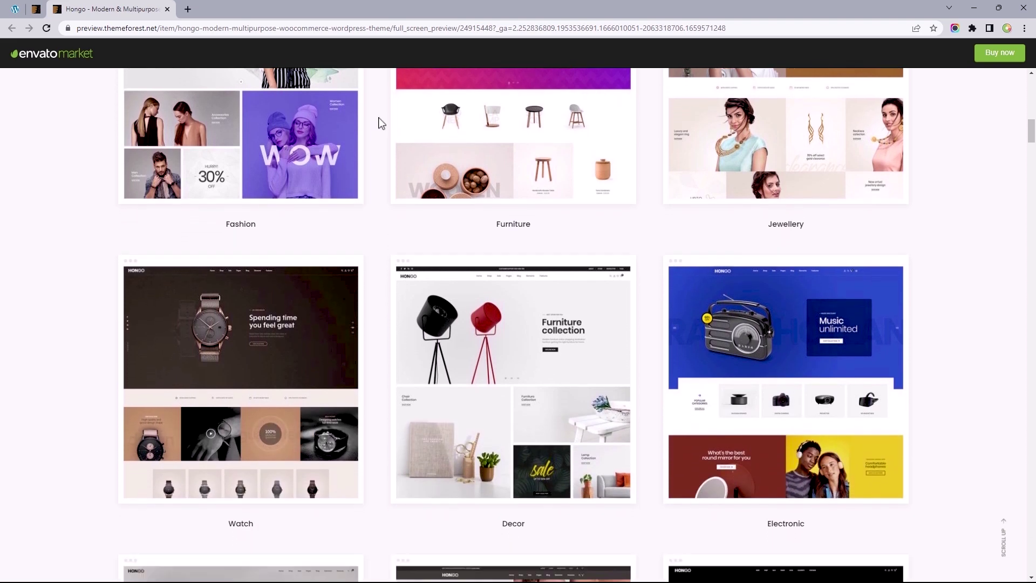
left_click(510, 391)
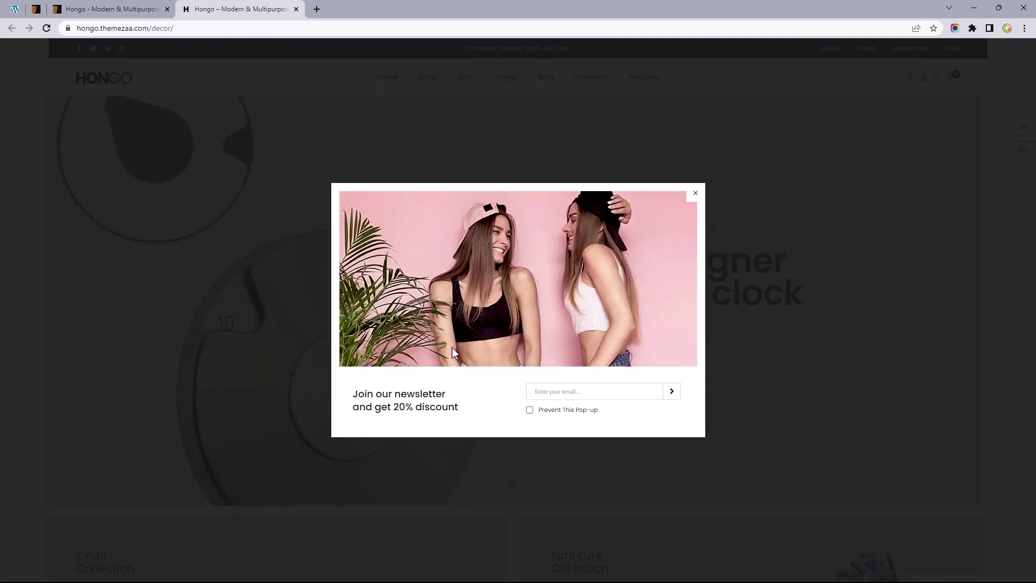
Return to the theme preview and scroll down to its product page styles section.
left_click(116, 9)
middle_click(96, 196)
scroll(96, 197, "down", 6)
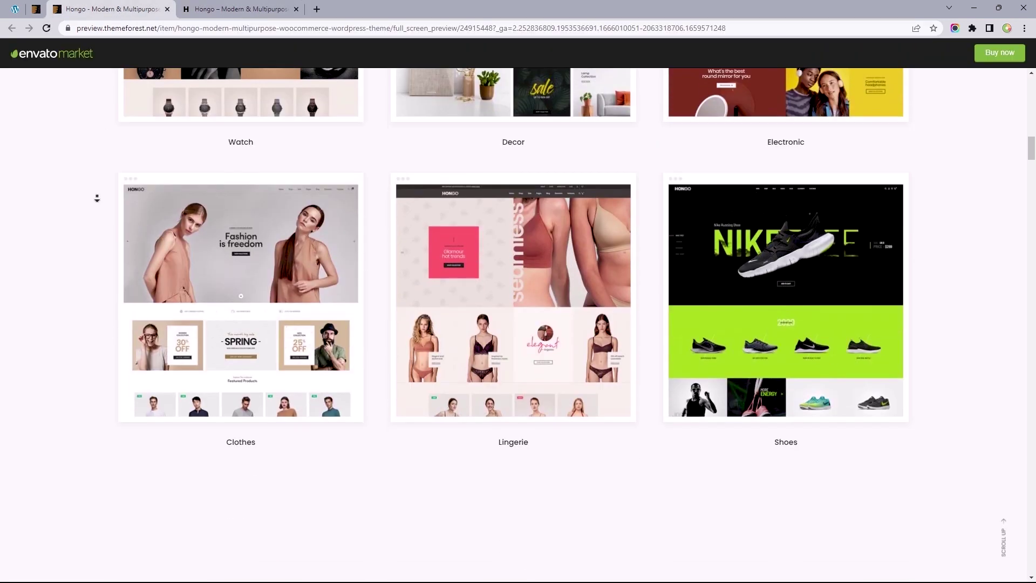
scroll(97, 198, "down", 10)
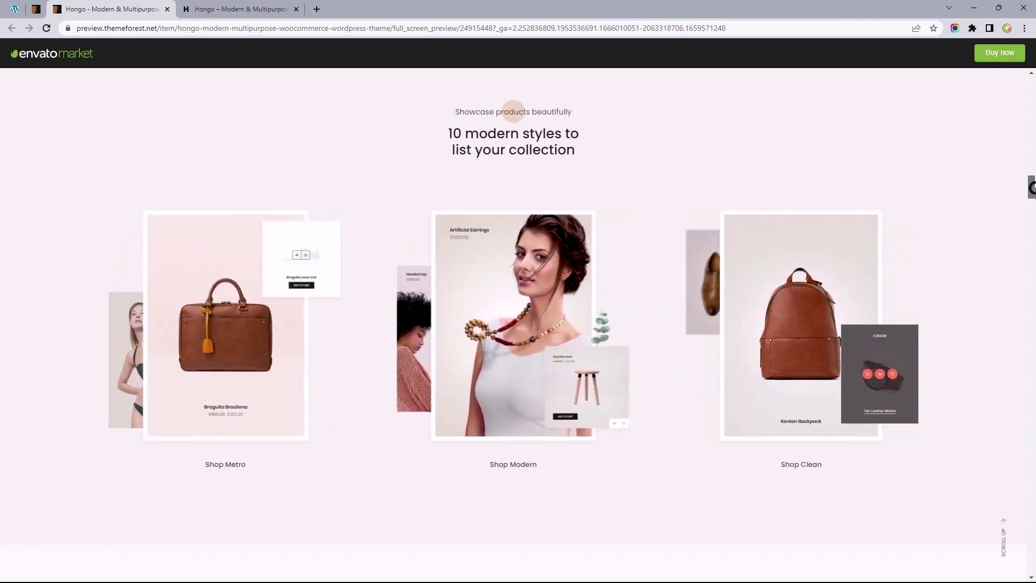
Scroll through the Extended Product page's hoodie gallery and description.
left_click_drag(1034, 191, 1033, 215)
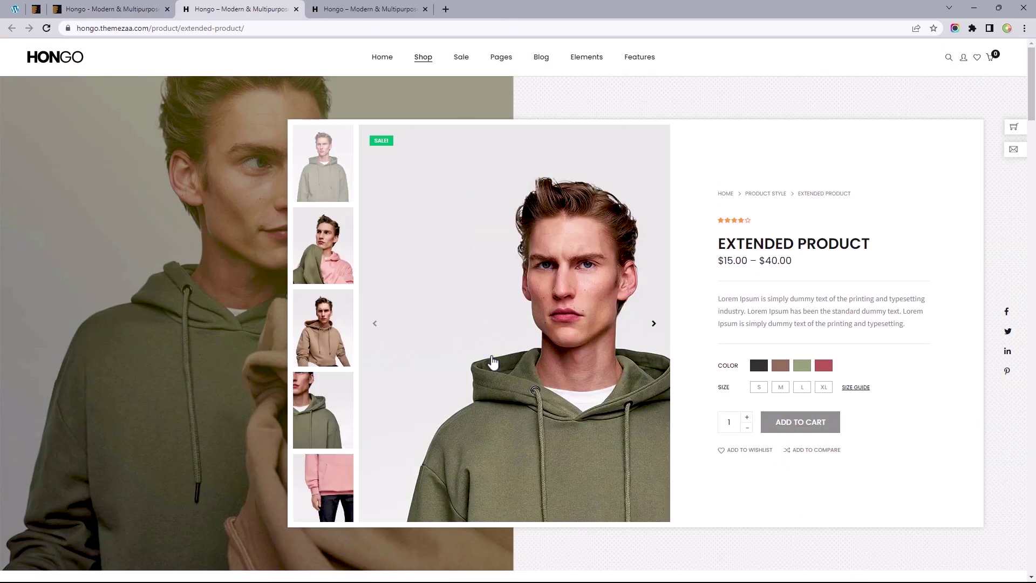
scroll(1033, 113, "down", 8)
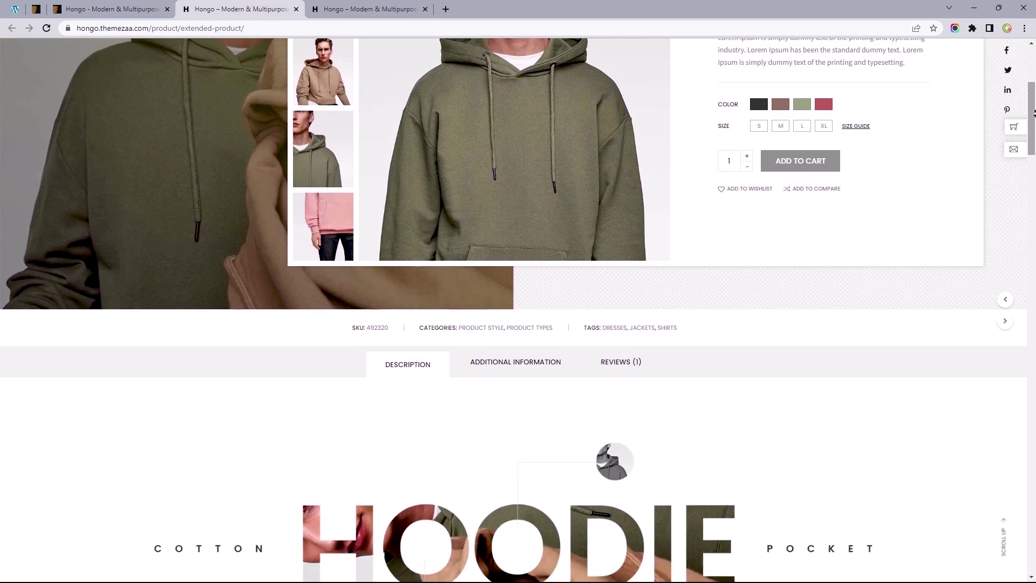
scroll(1034, 114, "down", 7)
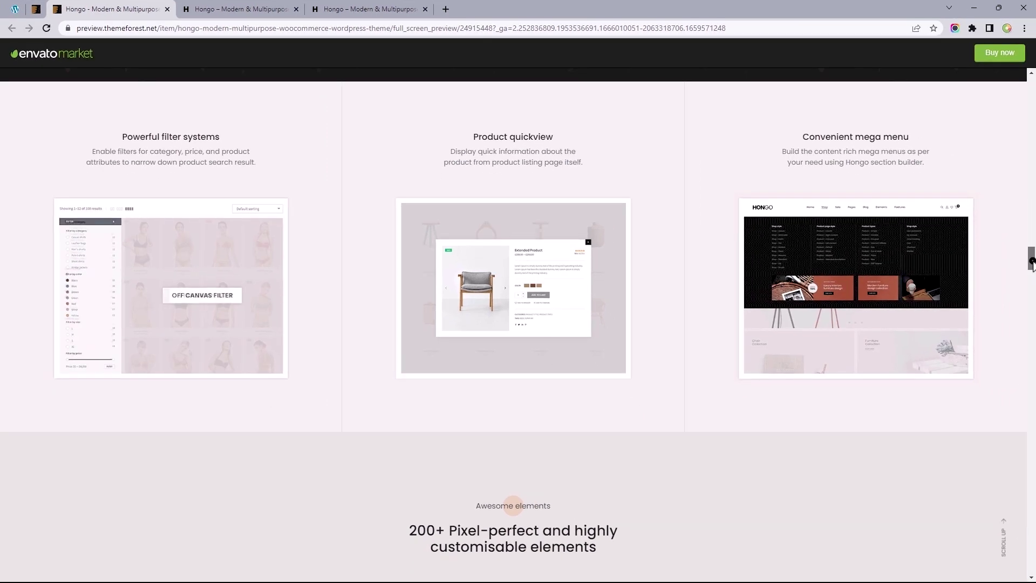
Scroll the preview's store pages, then look further down the Extended Product page.
left_click_drag(1032, 263, 1032, 312)
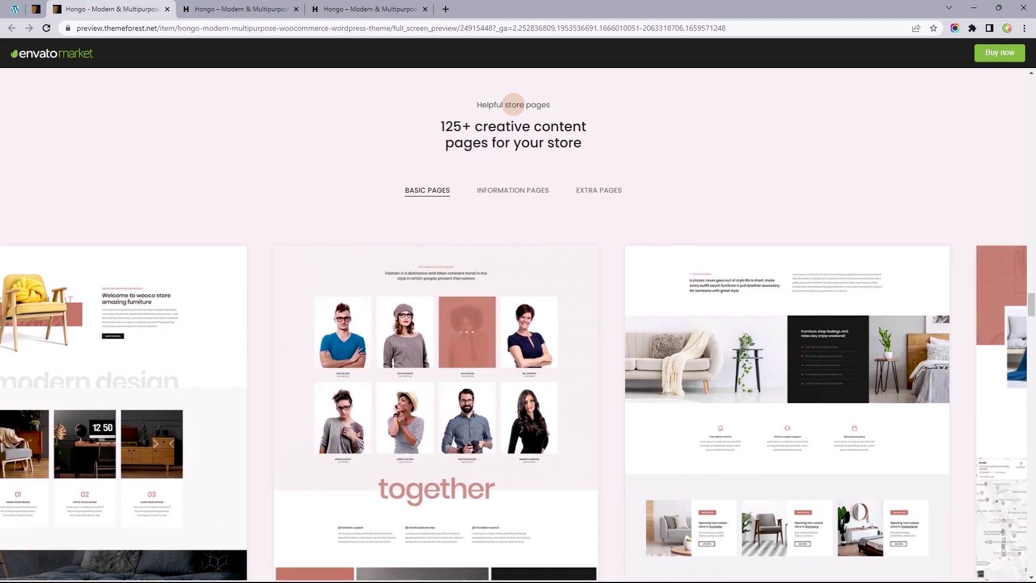
left_click(238, 9)
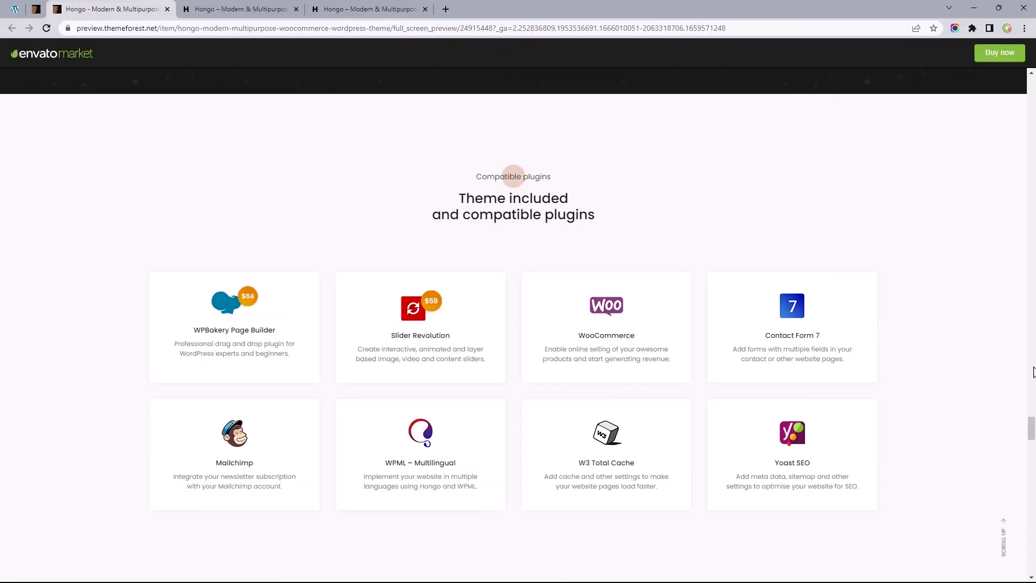
scroll(1033, 372, "down", 1)
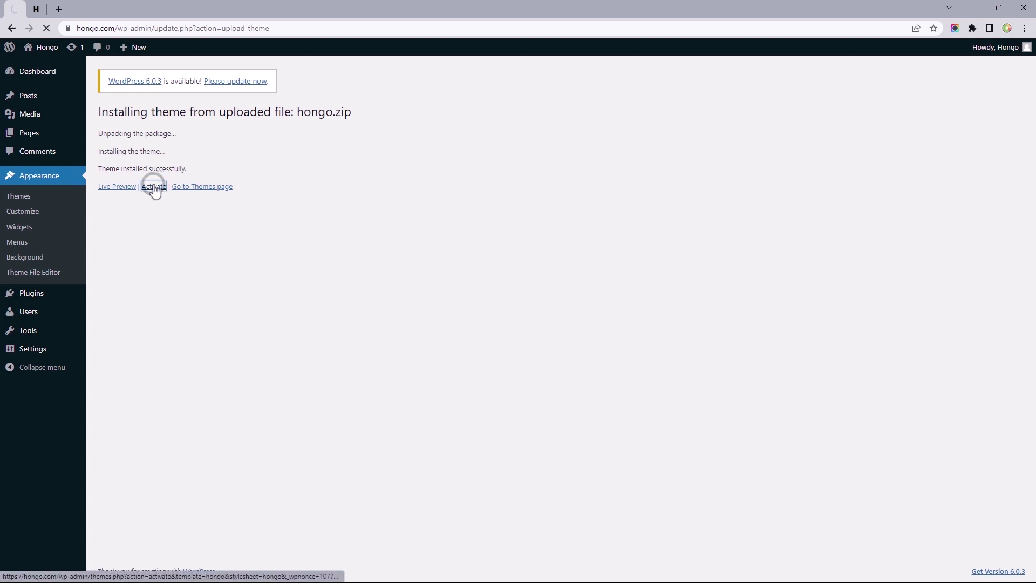
Activate the Hongo theme and select all six bundled plugins for bulk installation.
left_click(154, 186)
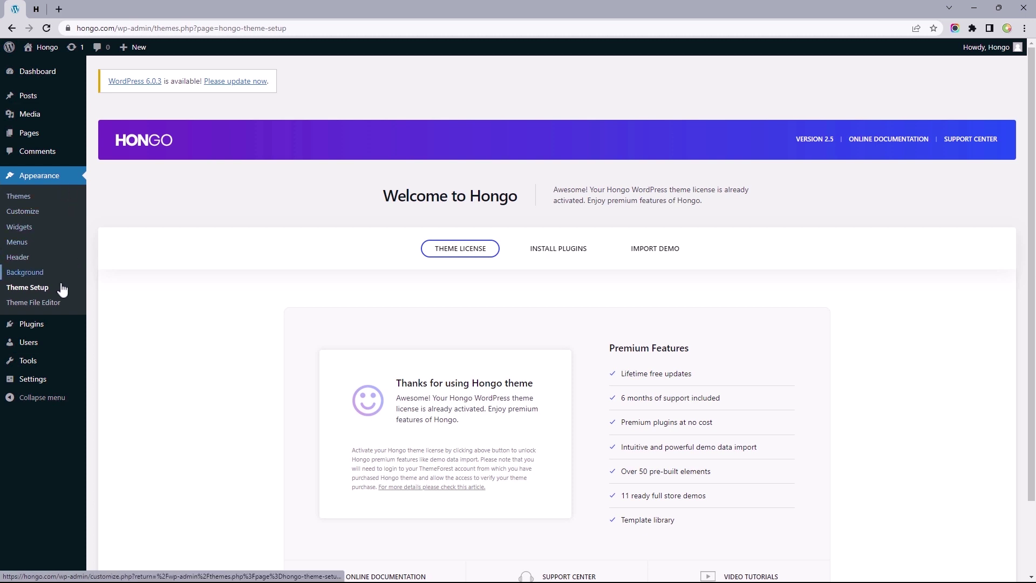
left_click(547, 250)
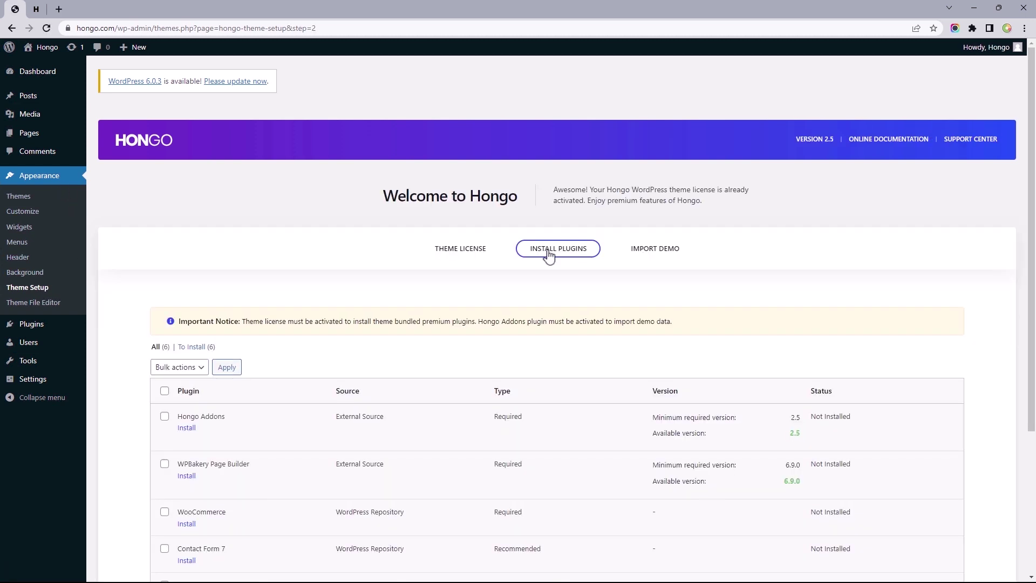
scroll(1031, 261, "down", 3)
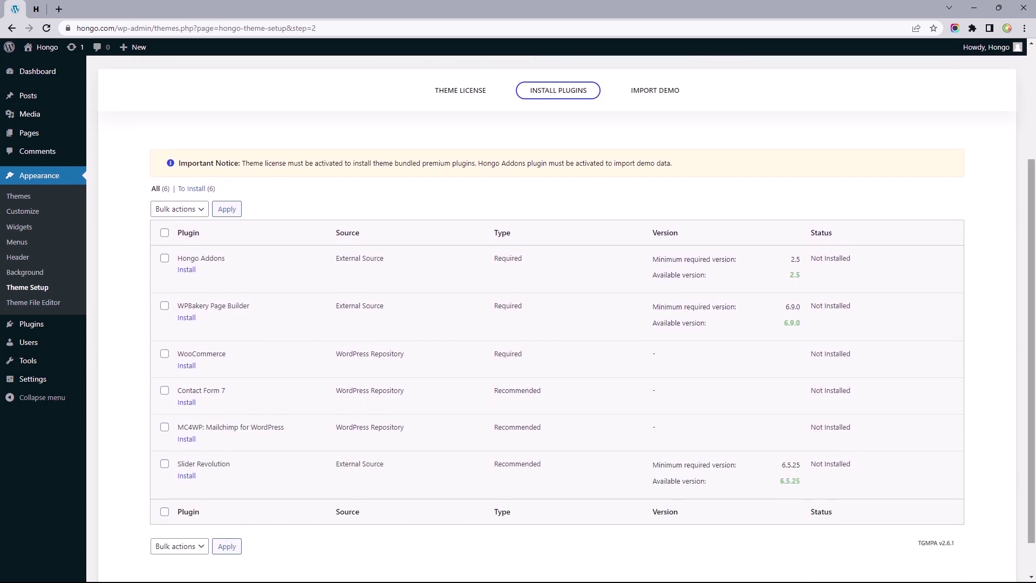
left_click(178, 209)
left_click(174, 233)
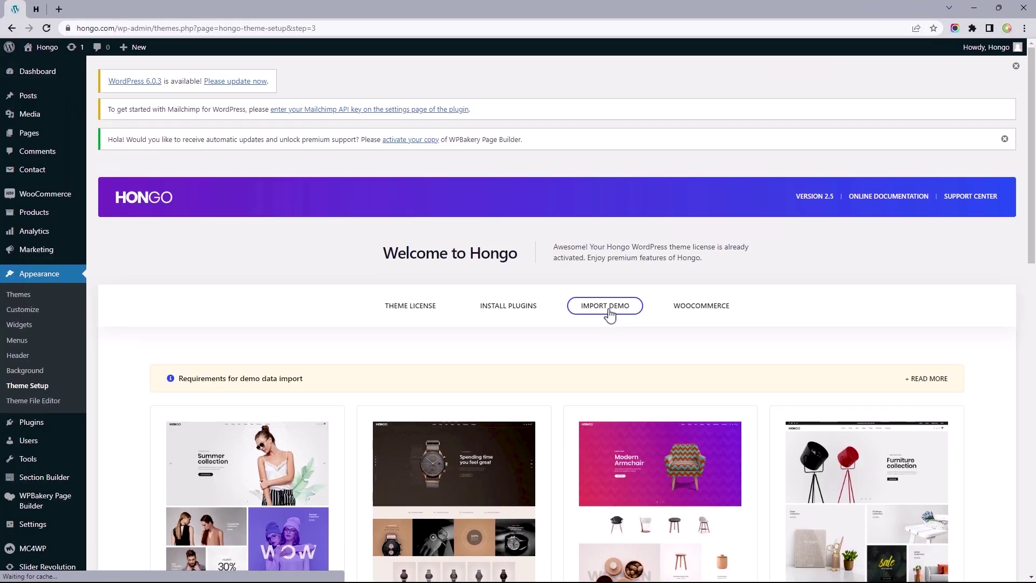
Run a full import of the Watch demo with All Content included, and confirm it.
scroll(1034, 290, "down", 3)
scroll(1033, 290, "down", 3)
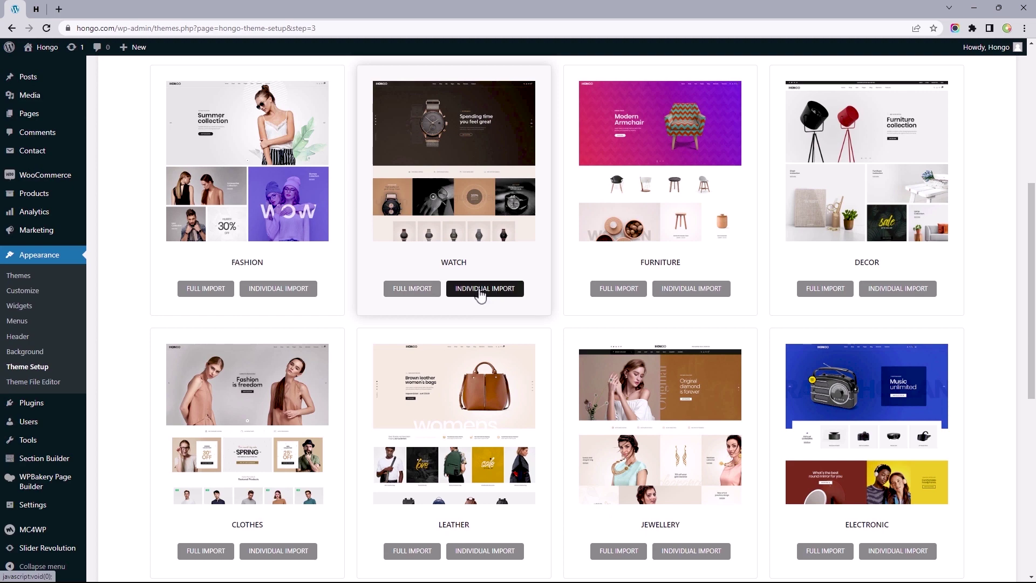
left_click(412, 289)
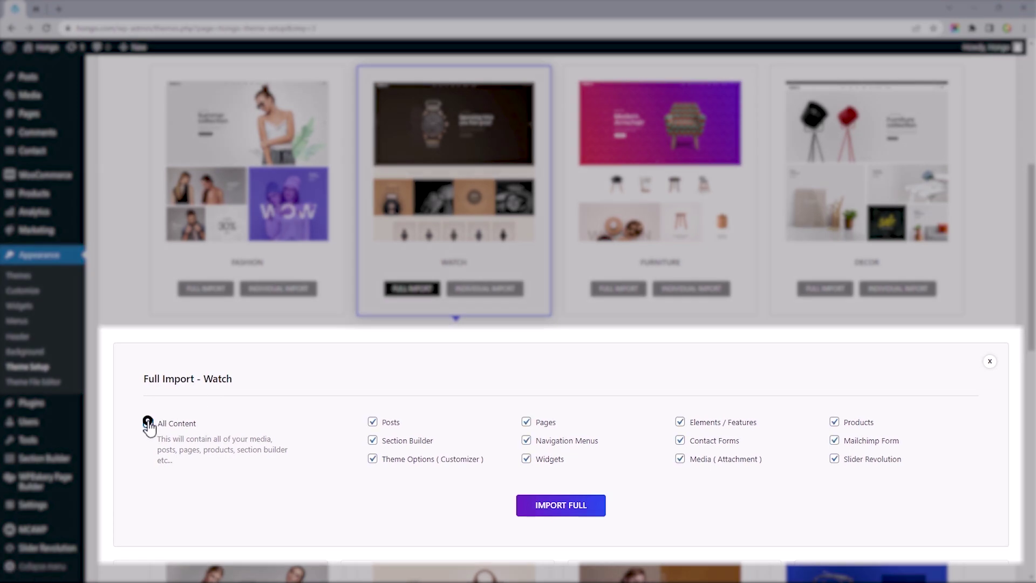
left_click(148, 423)
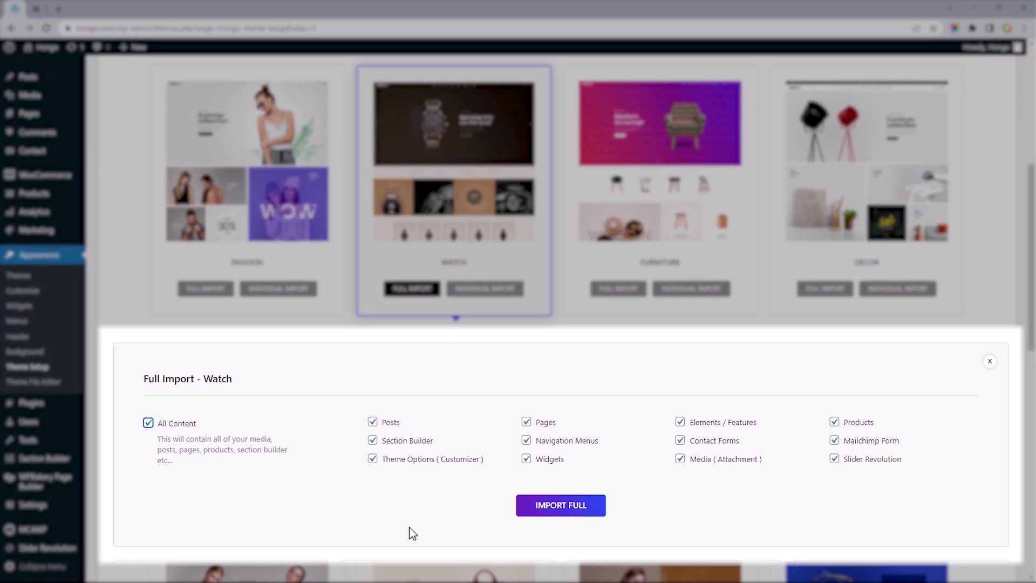
left_click(556, 506)
key("Return")
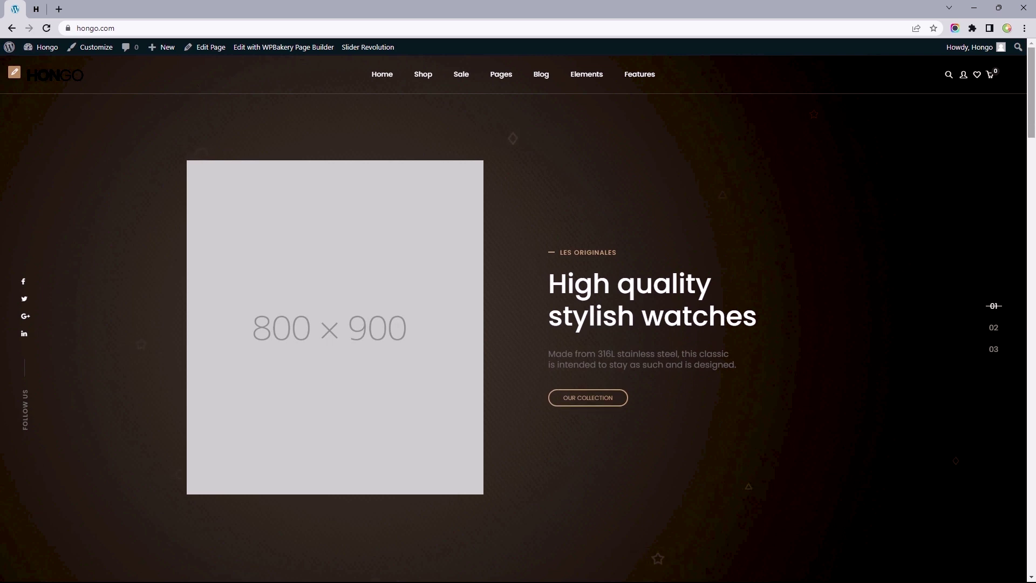
Scroll the new watch homepage and compare it with the live Watch demo tab.
left_click_drag(1033, 120, 1033, 142)
scroll(1034, 142, "down", 1)
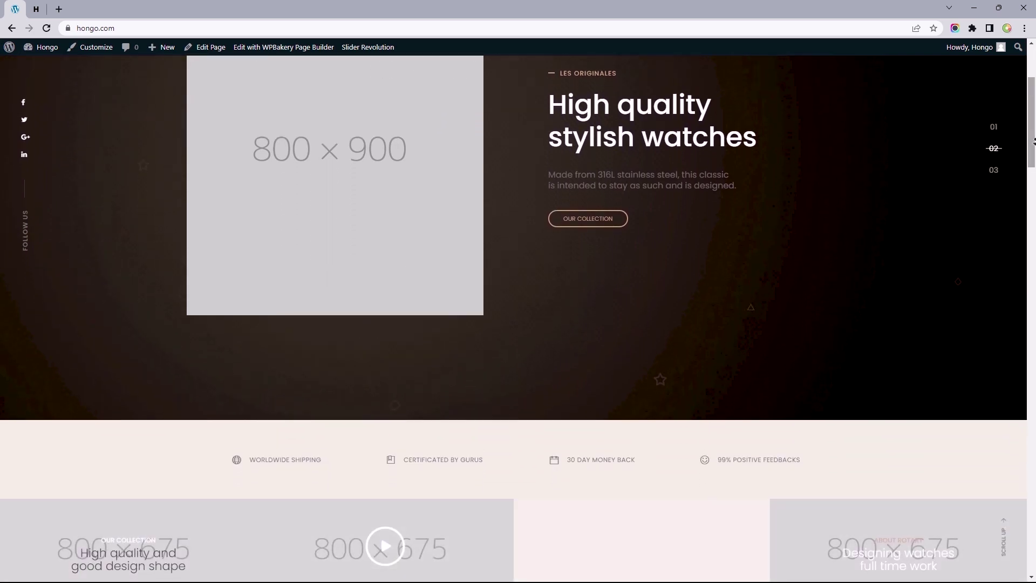
scroll(1033, 126, "up", 5)
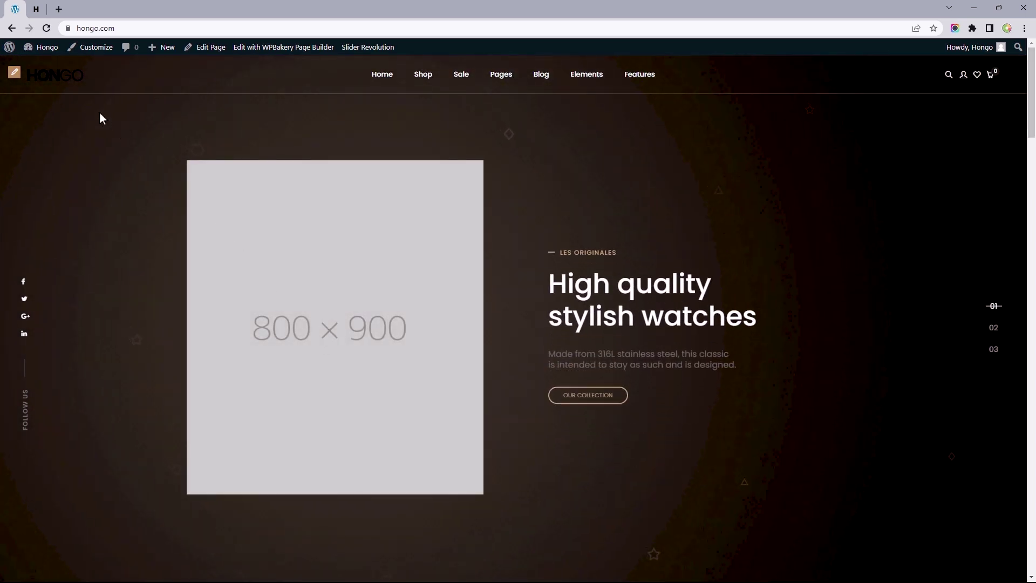
left_click(42, 11)
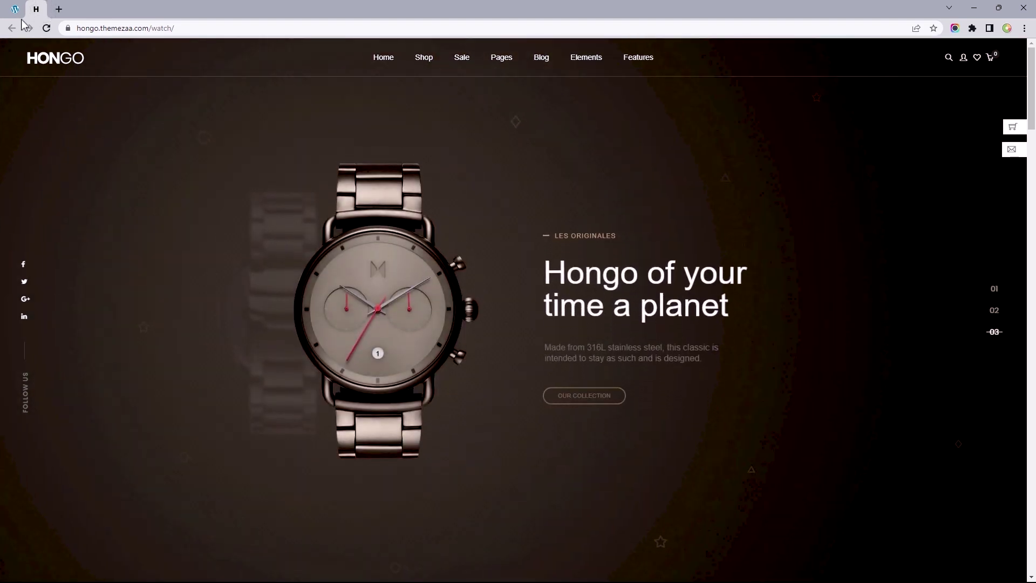
left_click(18, 10)
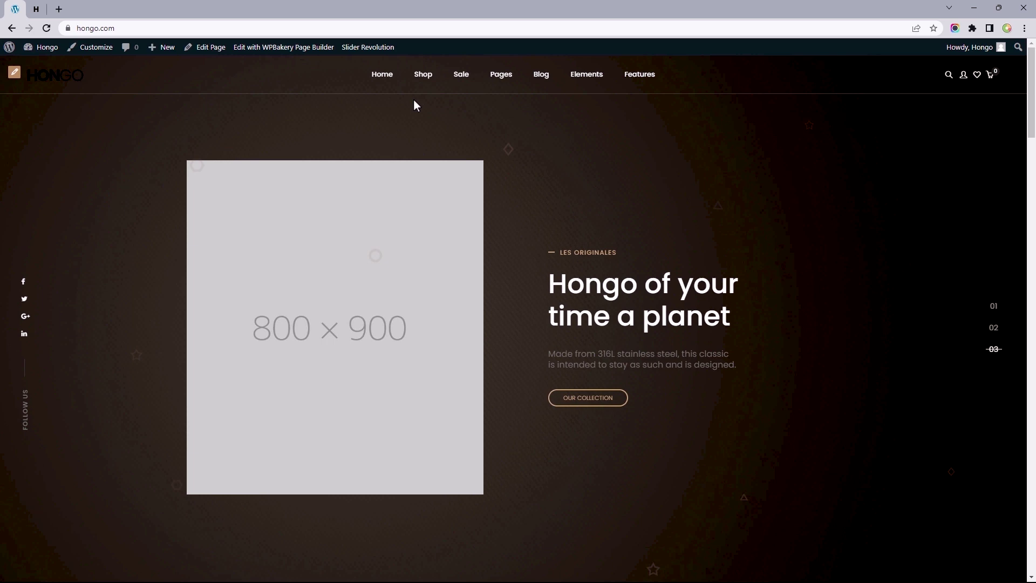
Look over the header menus, then open the Fatkun Batch Download Image extension page.
mouse_move(423, 81)
mouse_move(458, 83)
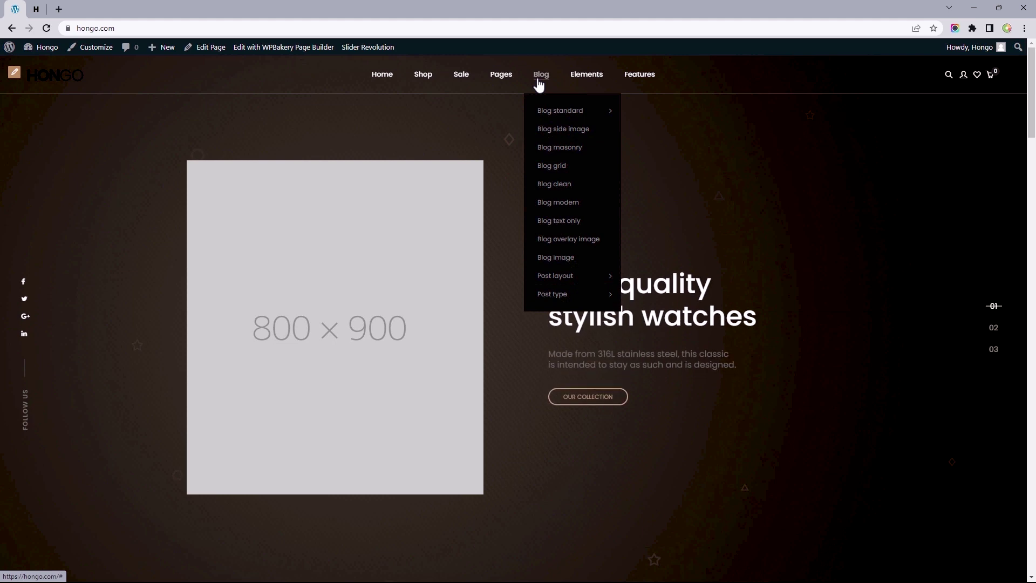
mouse_move(579, 85)
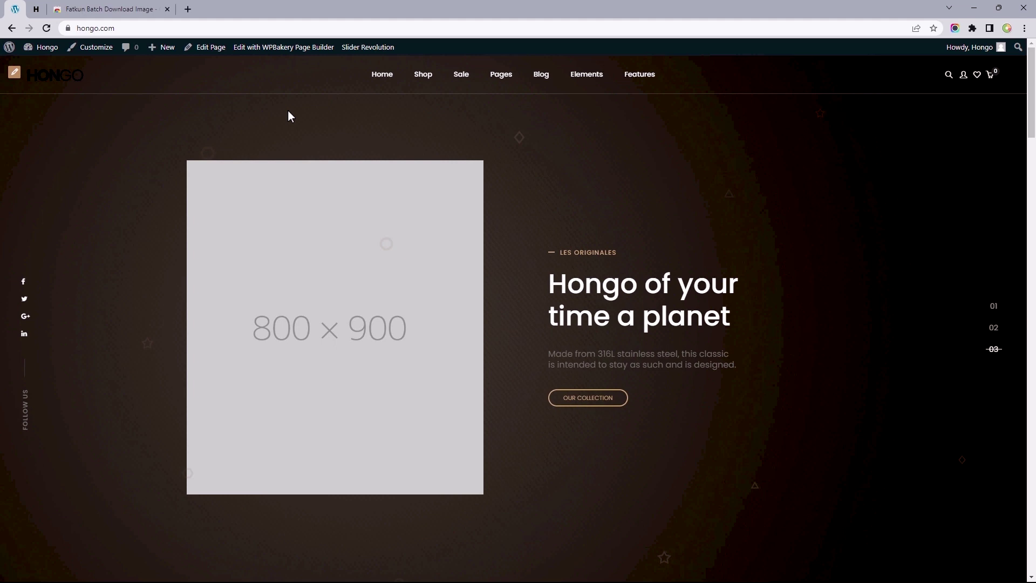
left_click(105, 12)
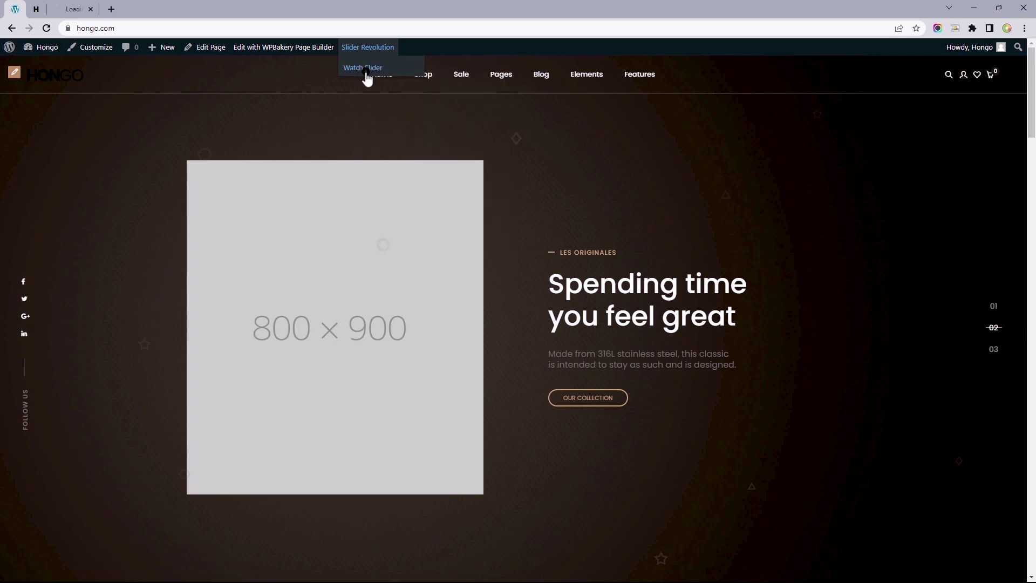
Open the Watch Slider in Slider Revolution, then reload the homepage to check the hero photo.
middle_click(365, 68)
left_click(108, 9)
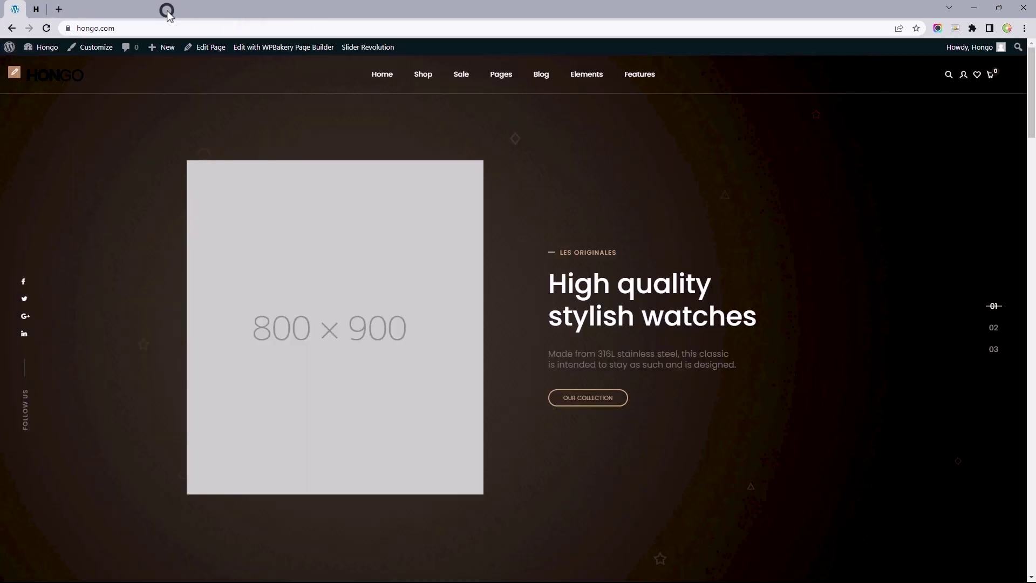
left_click(46, 28)
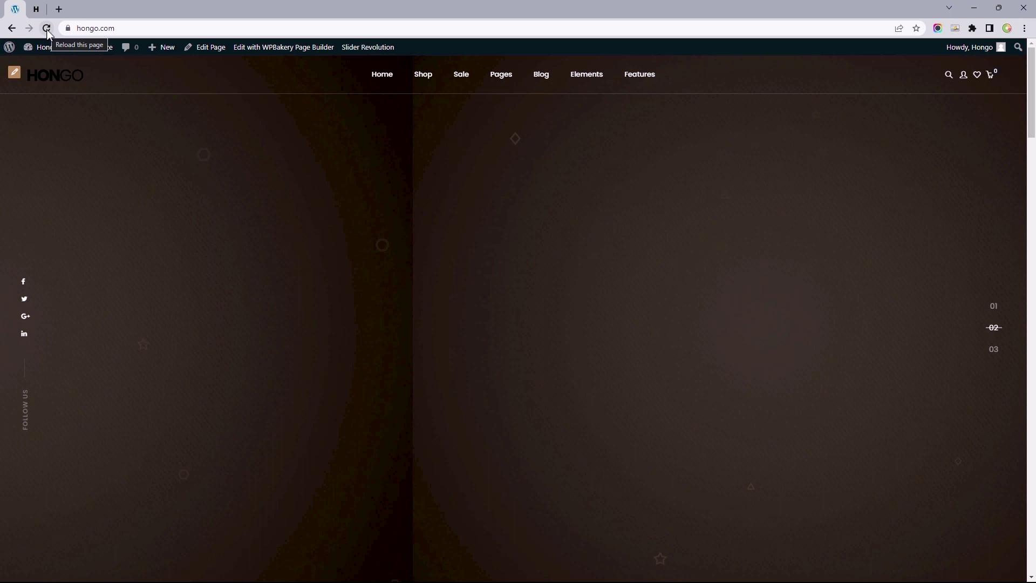
scroll(146, 384, "down", 5)
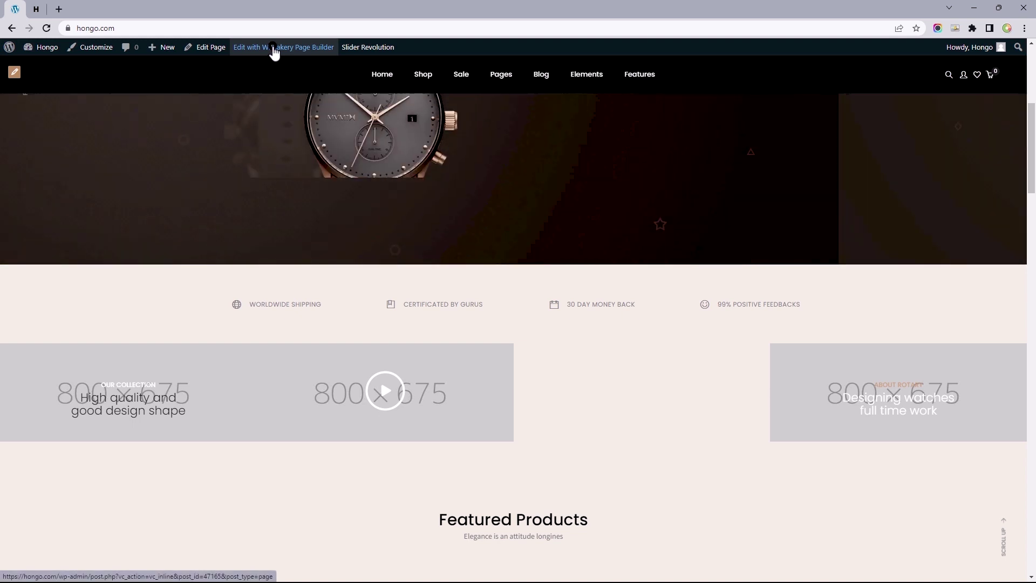
Open the homepage in WPBakery and give the first collection tile a watch background image.
left_click(274, 48)
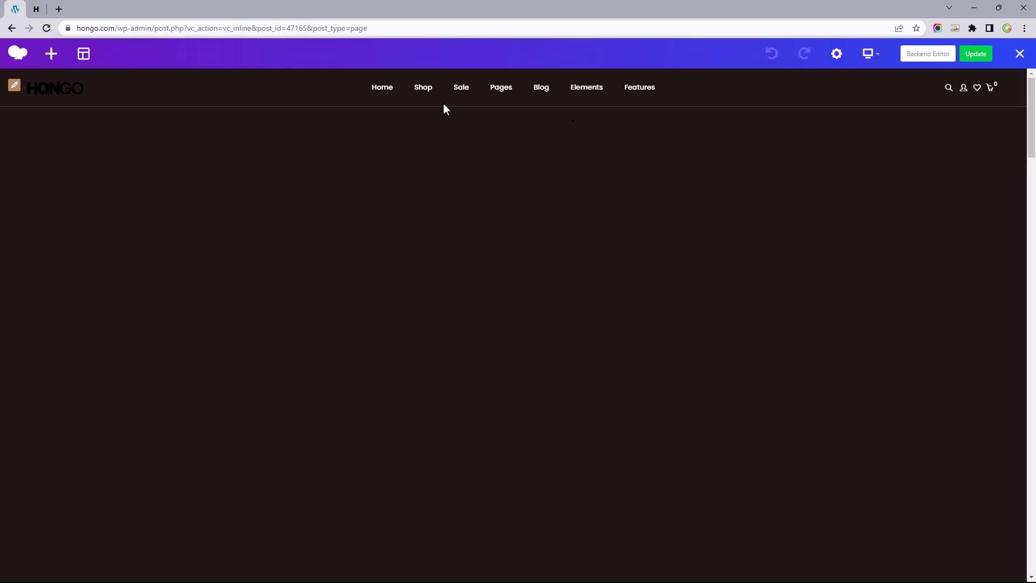
scroll(80, 338, "down", 7)
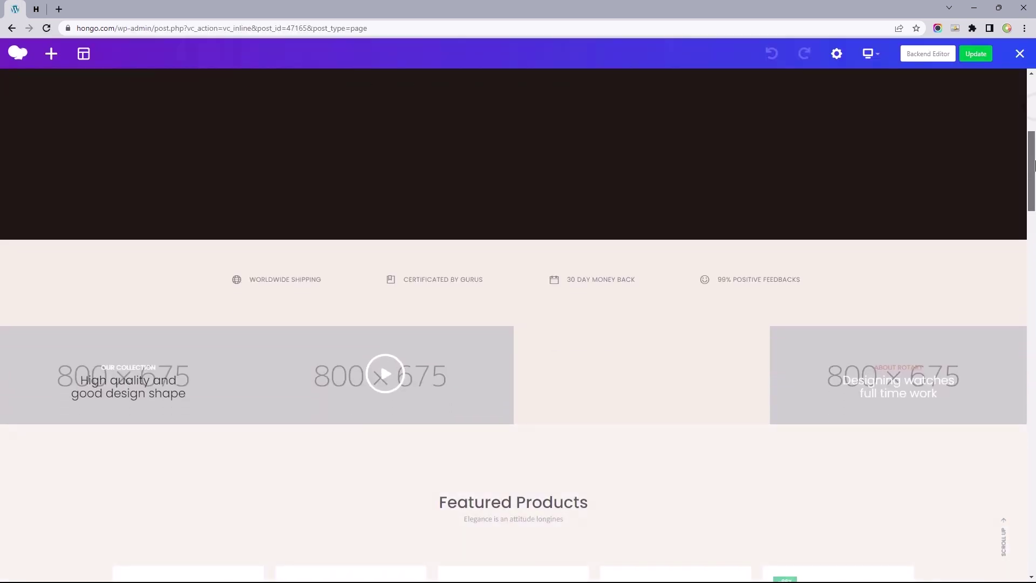
left_click(100, 332)
left_click(771, 134)
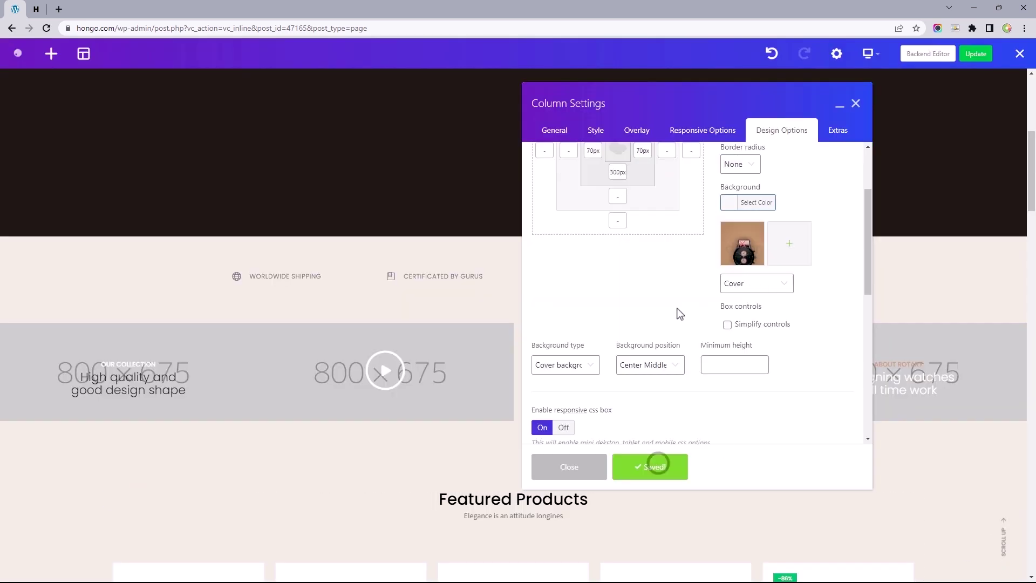
left_click(656, 465)
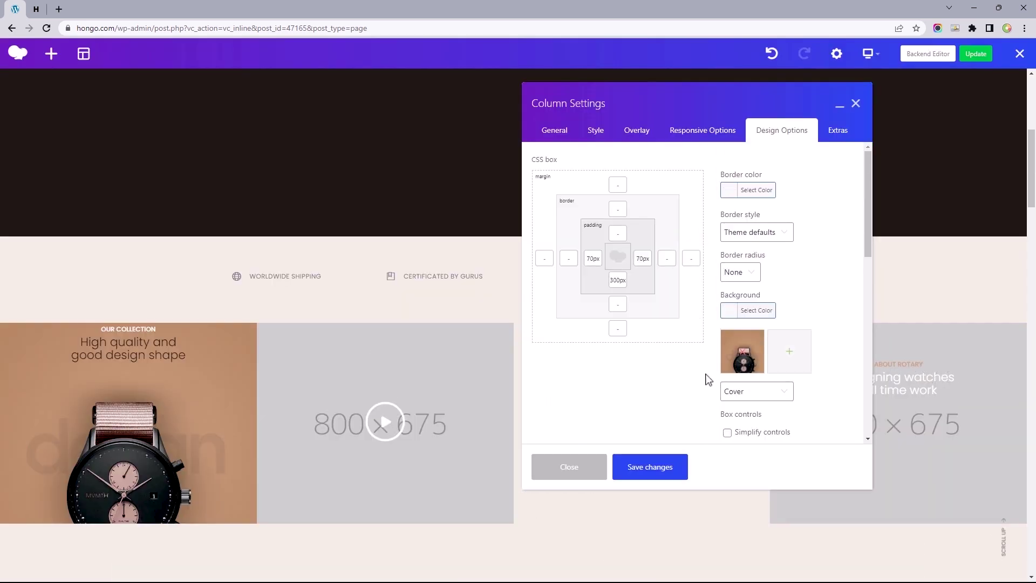
left_click(646, 466)
Give the second and last tiles watch backgrounds with padding, then save the homepage.
left_click(356, 332)
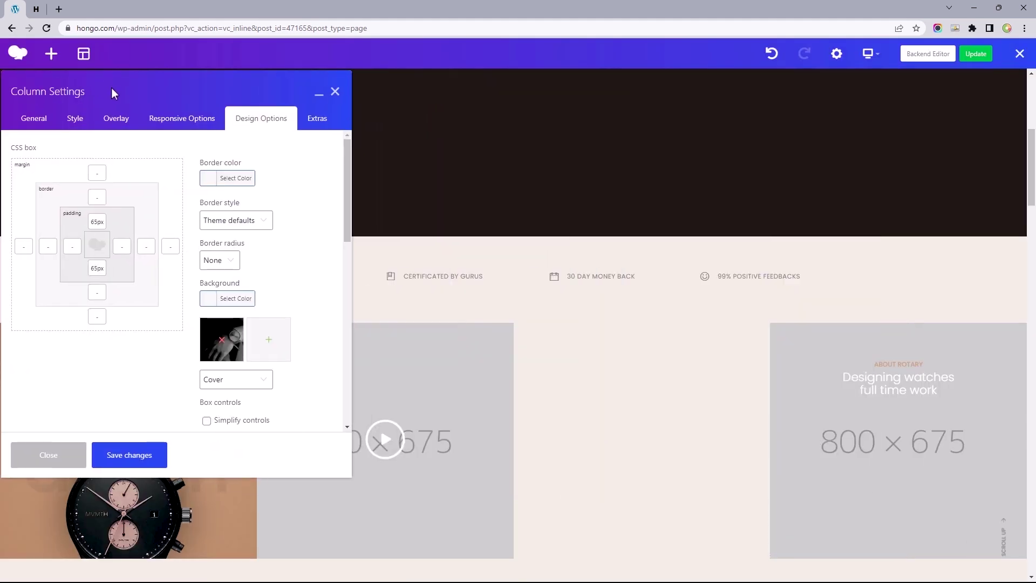
left_click(132, 456)
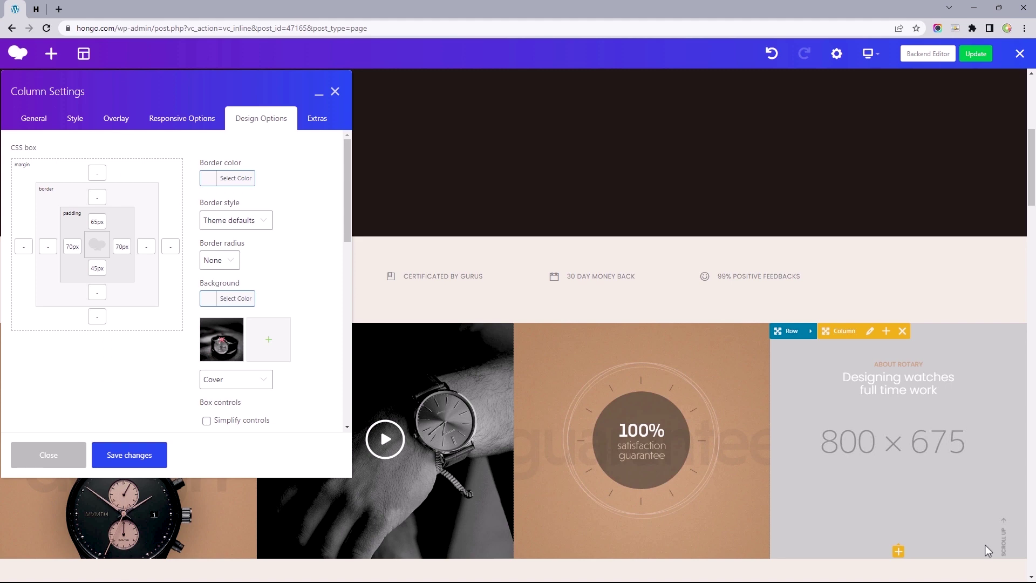
left_click(121, 457)
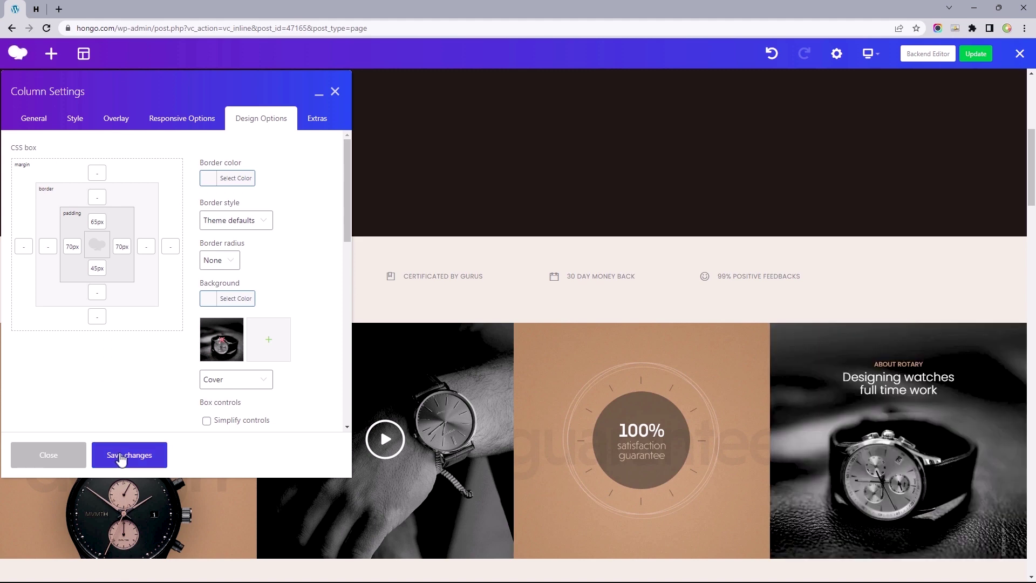
left_click(975, 56)
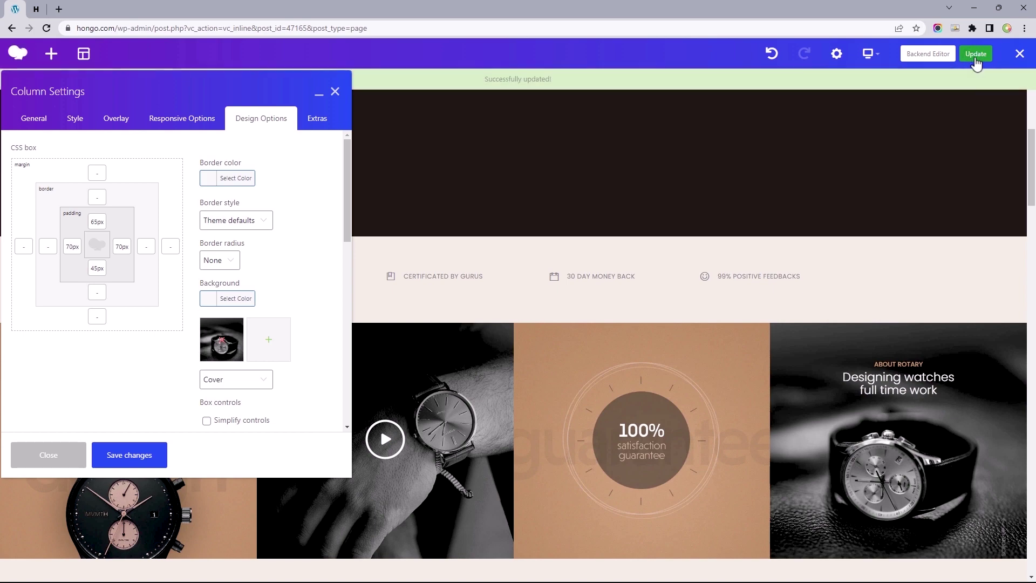
left_click(1019, 54)
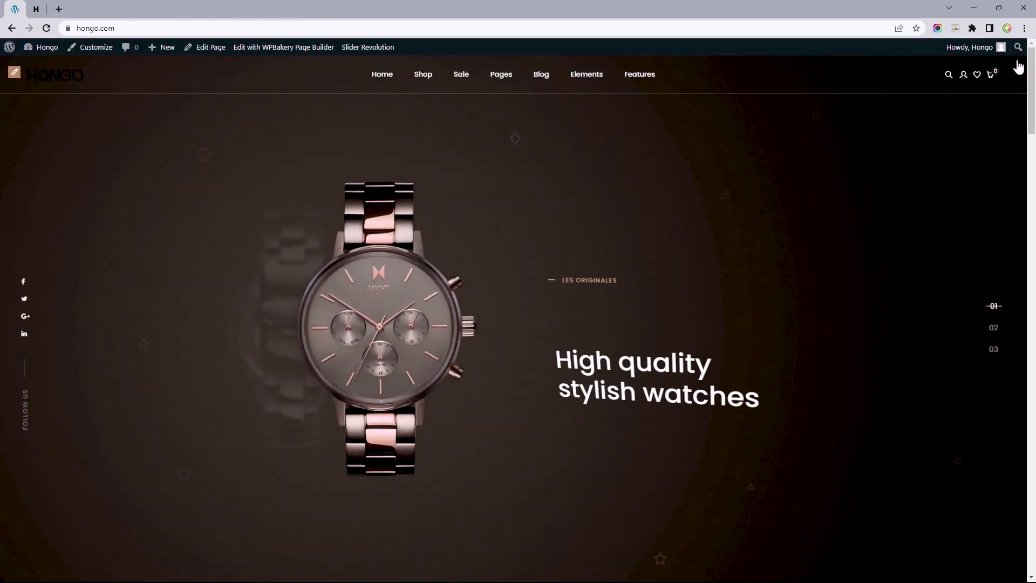
Compare the site's header menus with the original Hongo demo, then return to the site's homepage.
scroll(728, 162, "down", 7)
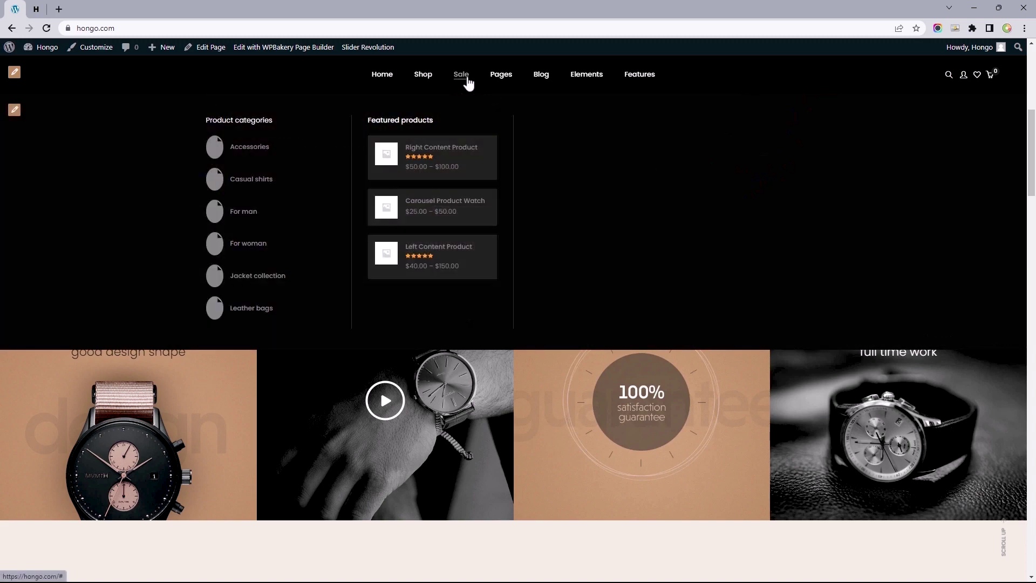
mouse_move(497, 85)
mouse_move(579, 86)
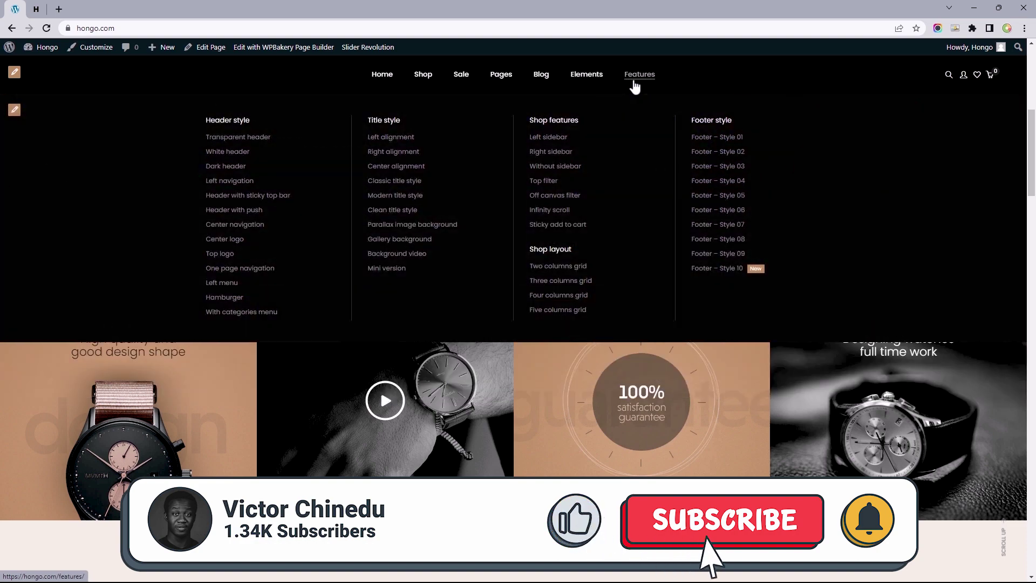
left_click(34, 12)
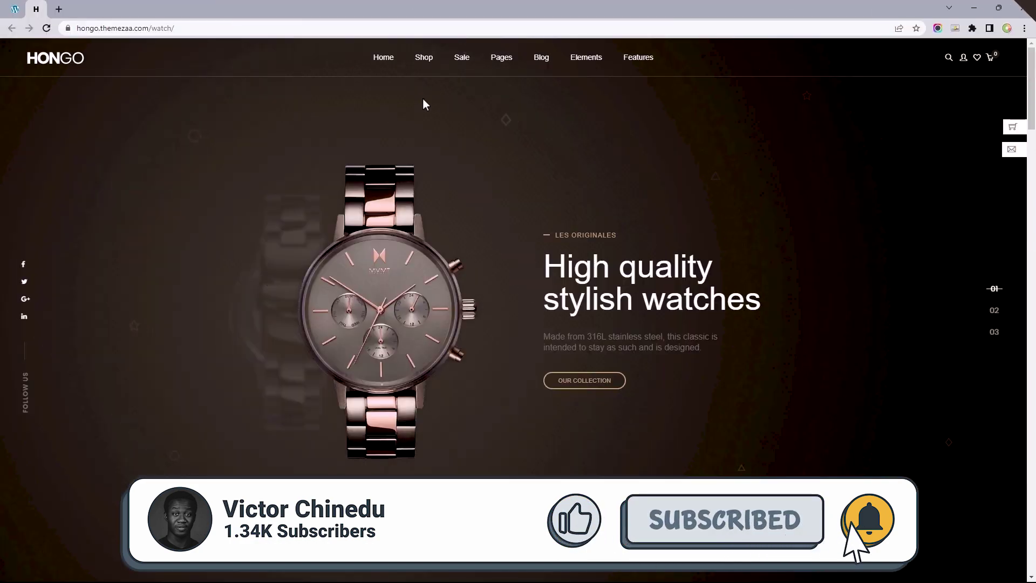
mouse_move(436, 77)
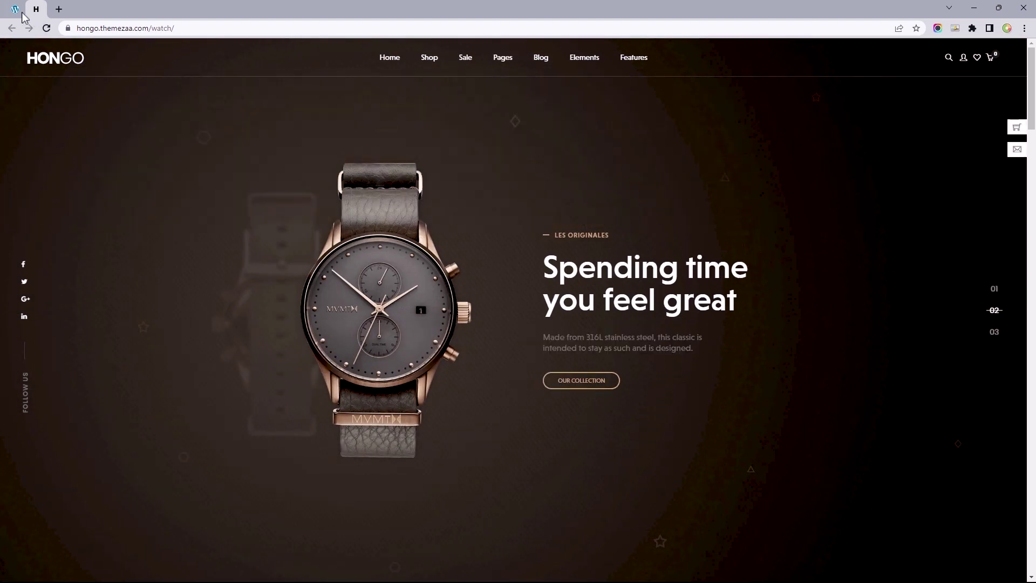
left_click(23, 13)
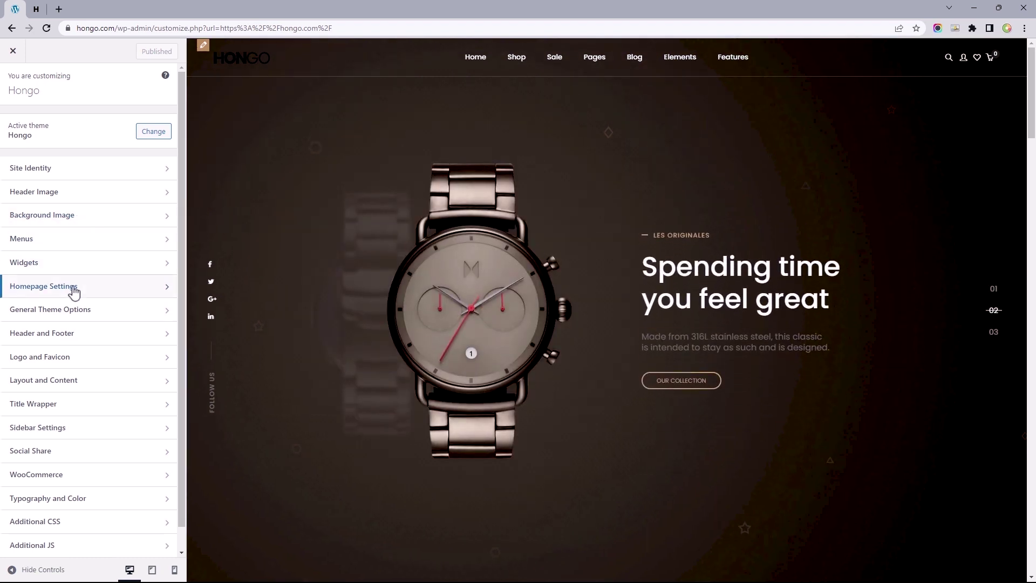
In General Theme Options > Under Construction, toggle the mode on, view the page list, then turn it off.
left_click(46, 312)
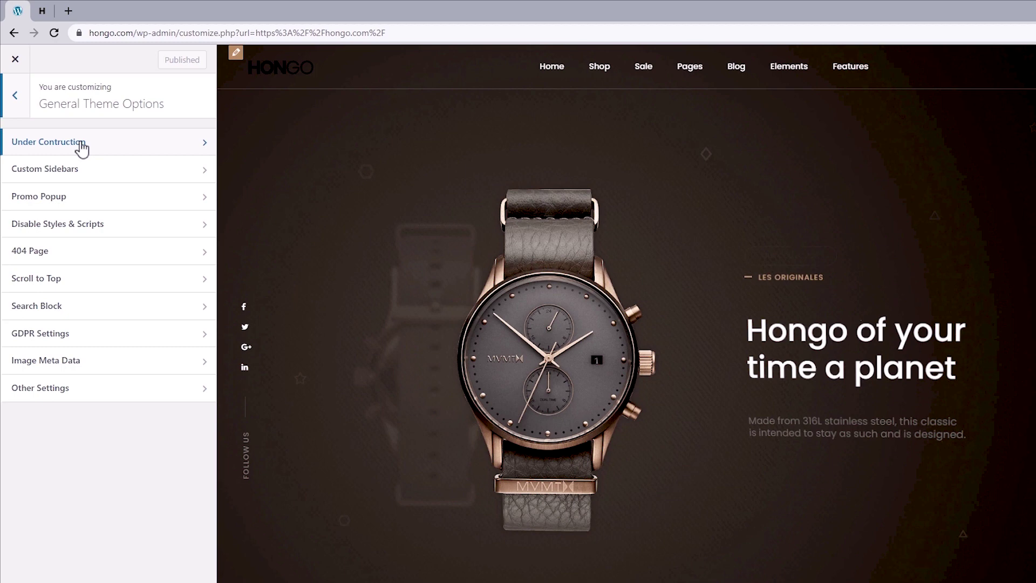
left_click(82, 144)
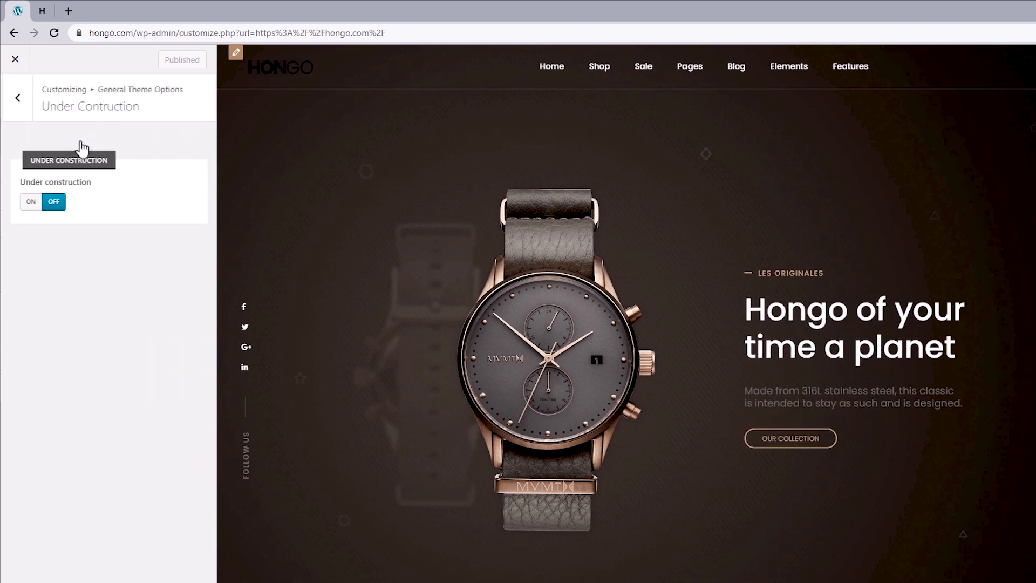
left_click(31, 202)
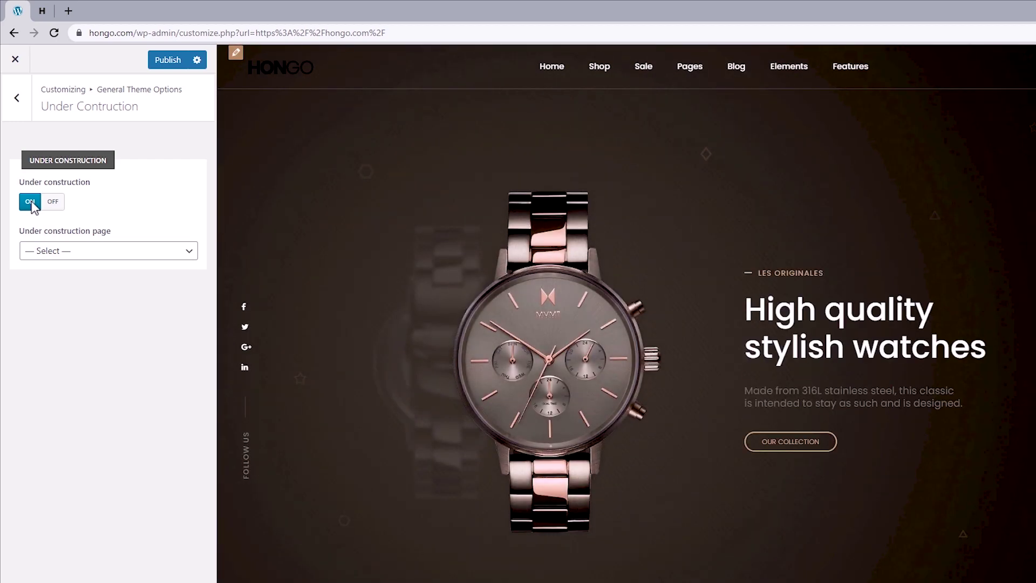
left_click(64, 251)
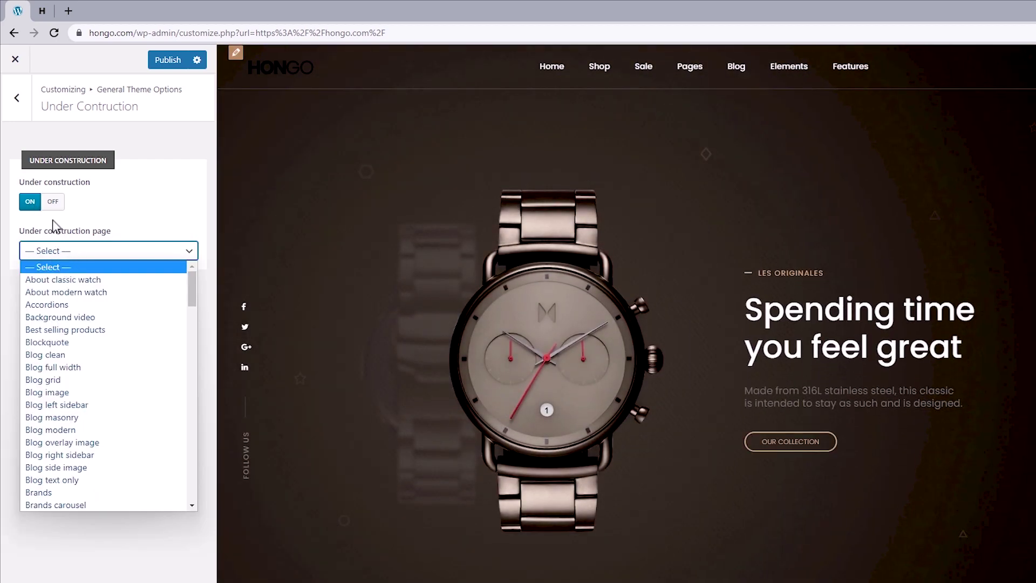
left_click(52, 201)
left_click(18, 99)
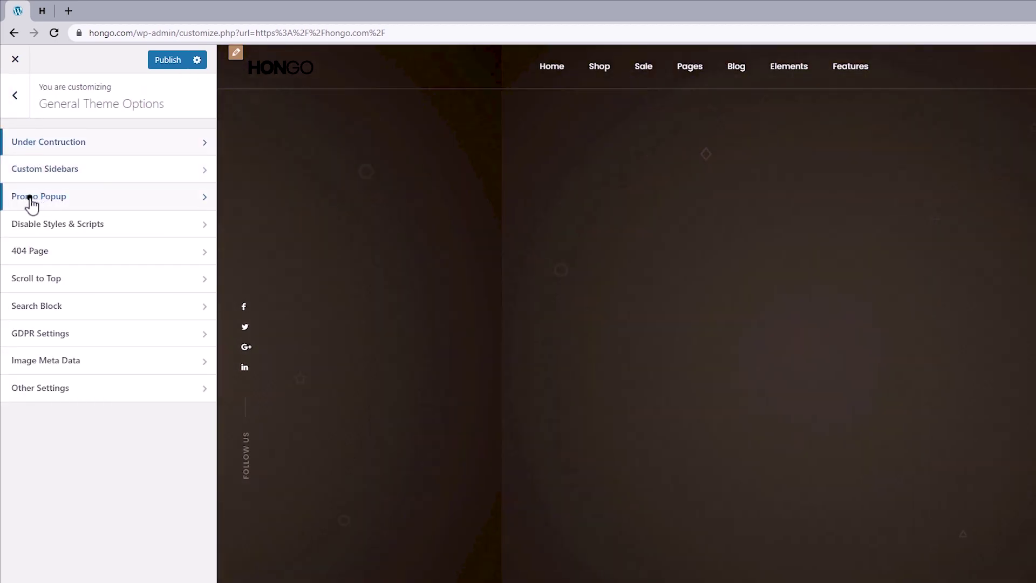
Turn on the promo popup, comparing it with the demo site's popup.
left_click(27, 199)
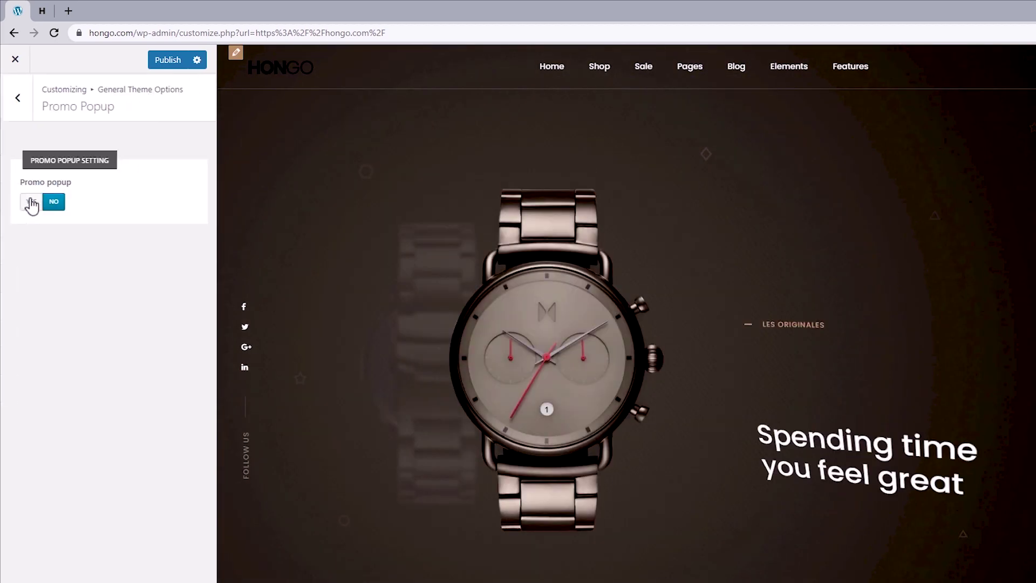
left_click(30, 202)
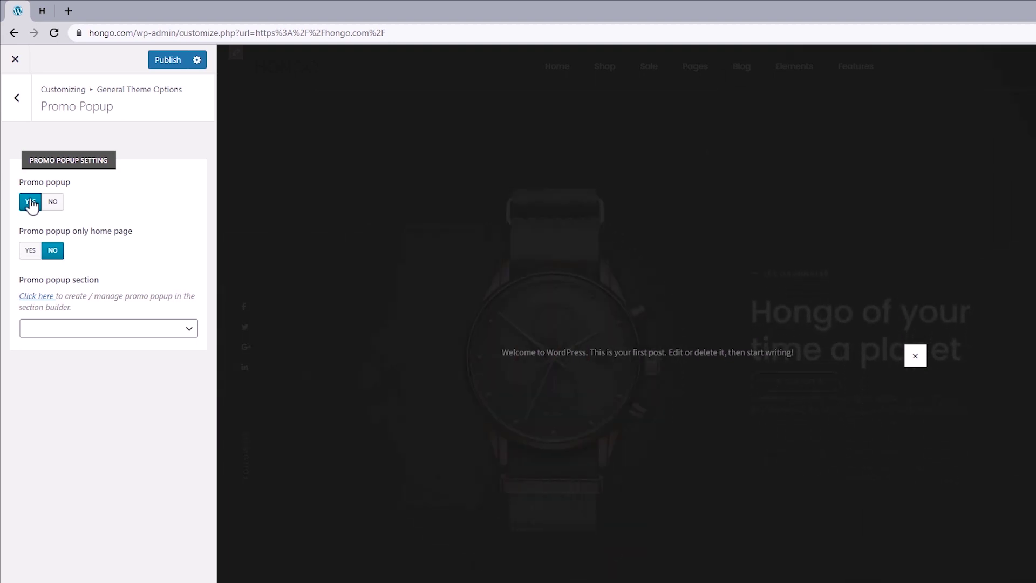
key("ctrl+Tab")
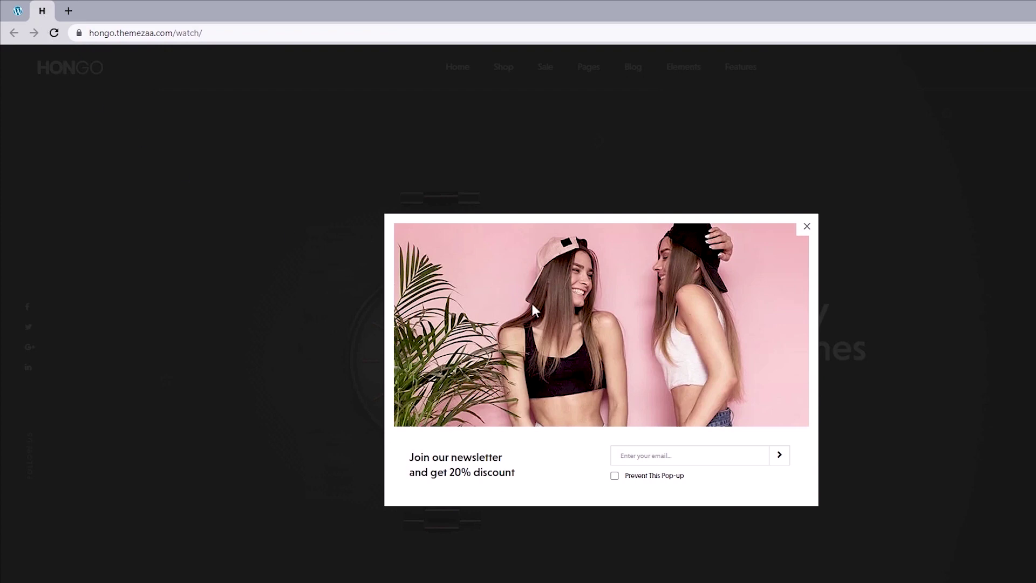
key("ctrl+Tab")
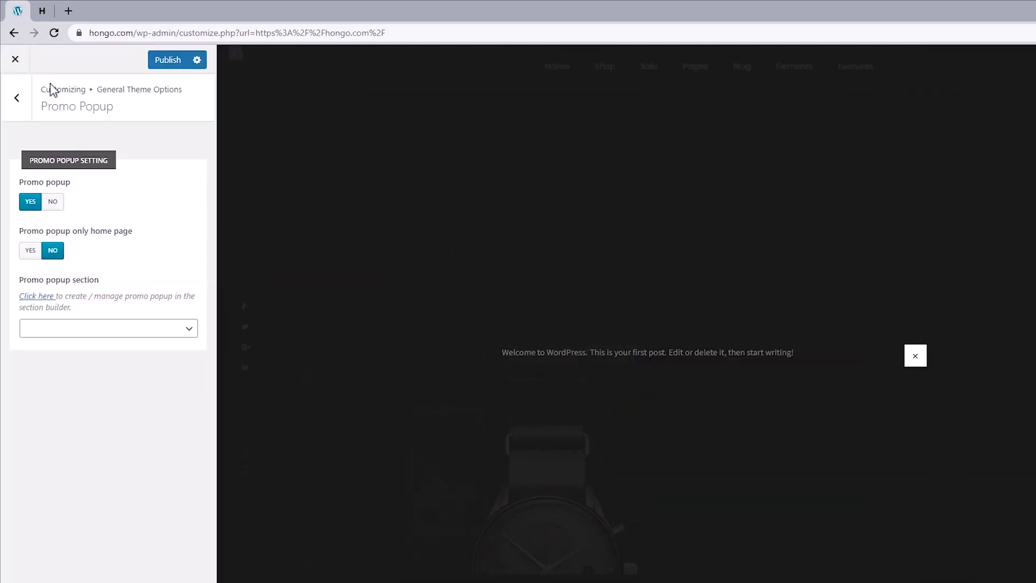
Limit the popup to the home page with the Promo Popup section and open the section builder's list.
left_click(30, 251)
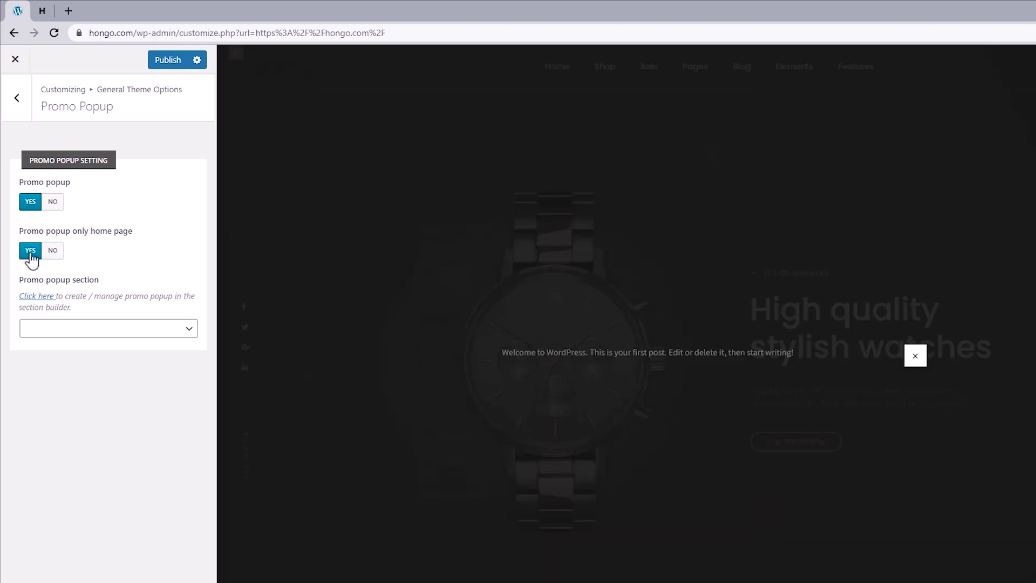
left_click(60, 330)
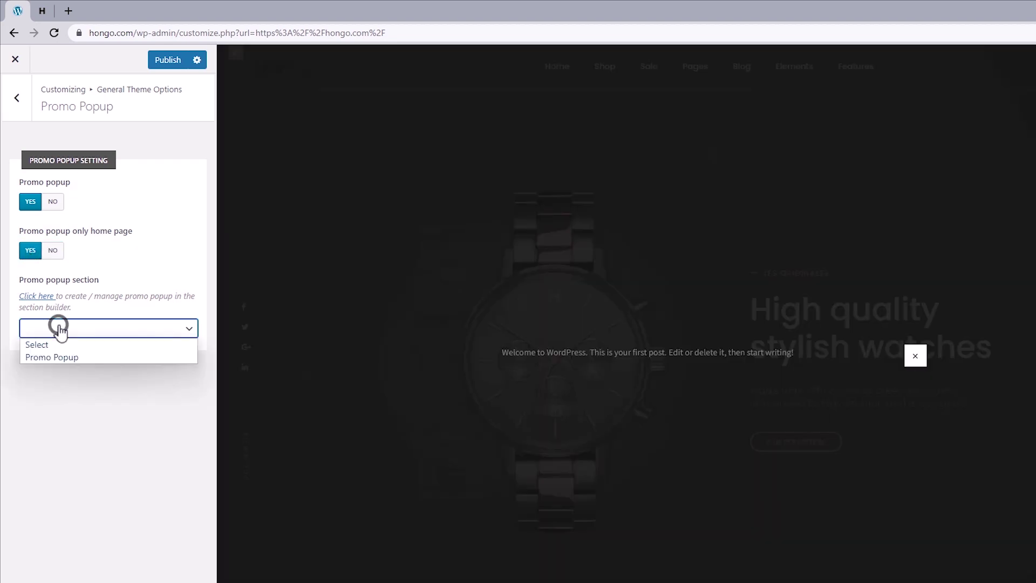
left_click(60, 360)
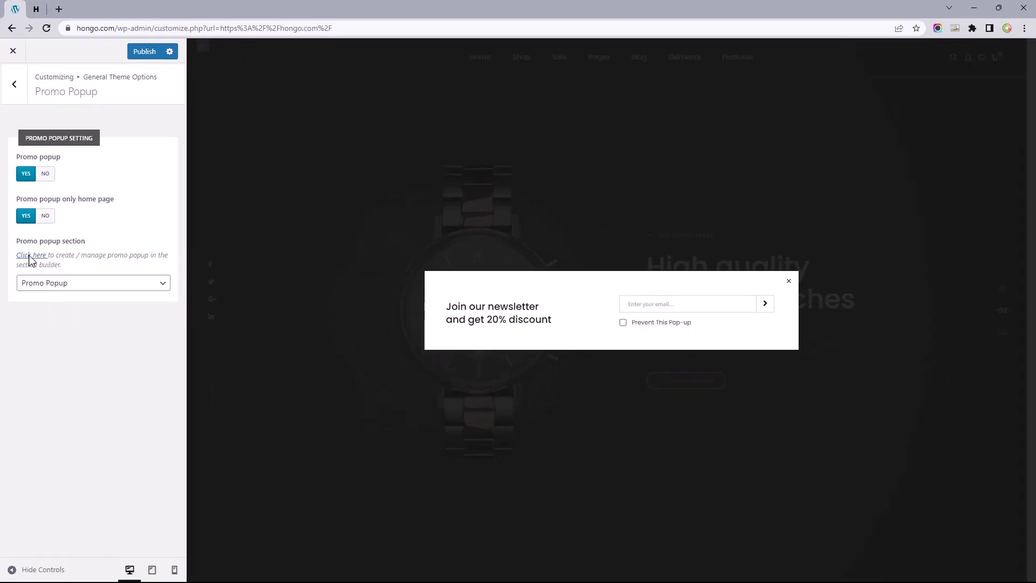
left_click(32, 277)
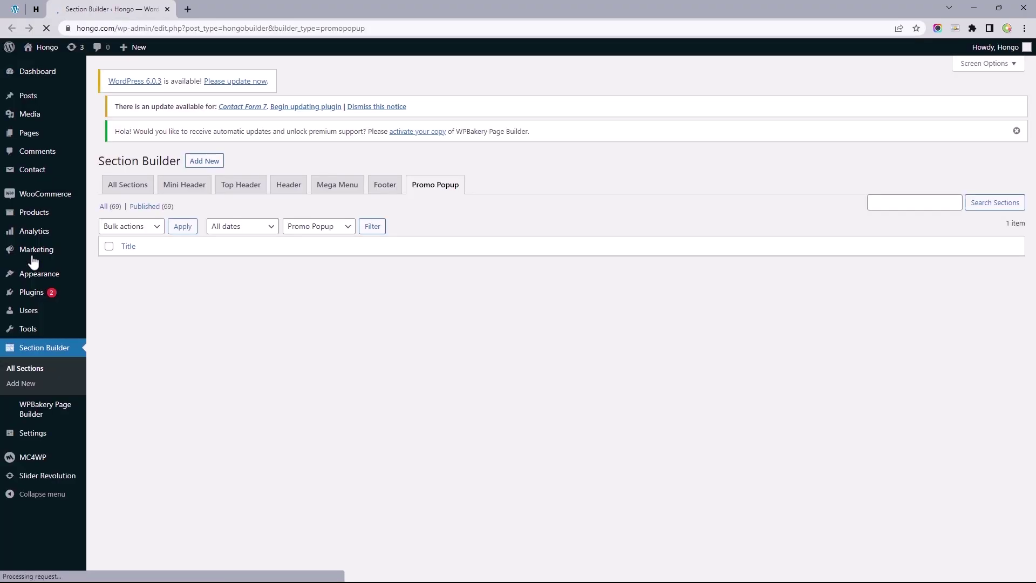
Set the Promo Popup section's image to the pink photo, left-aligned.
left_click(129, 294)
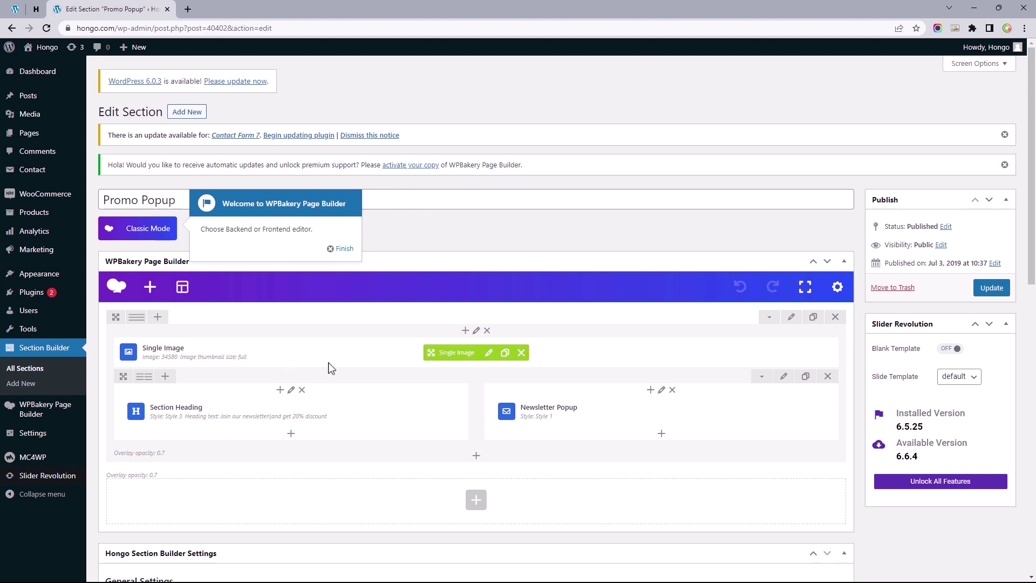
left_click(488, 353)
left_click(549, 214)
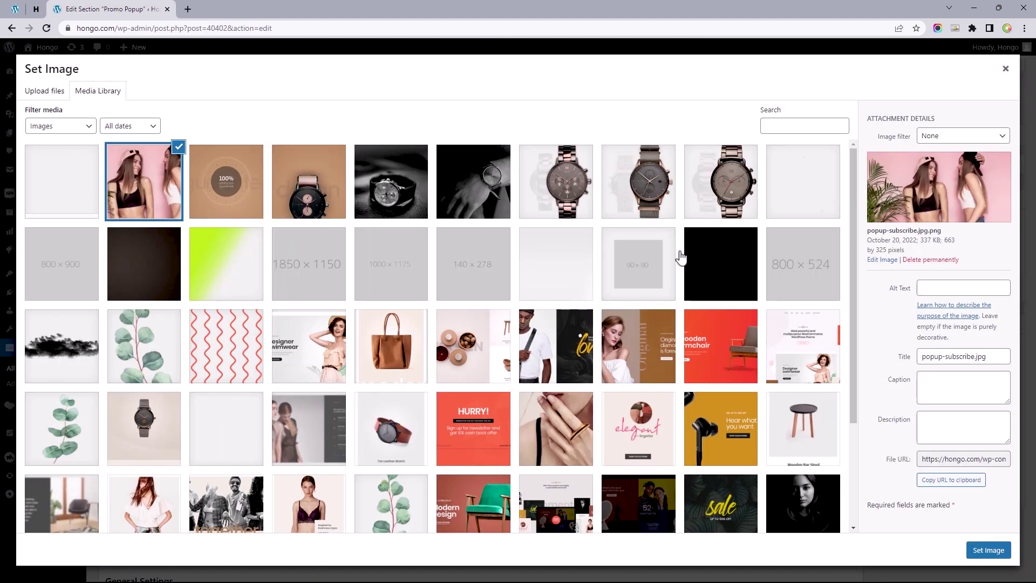
left_click(988, 550)
left_click(647, 339)
left_click(640, 373)
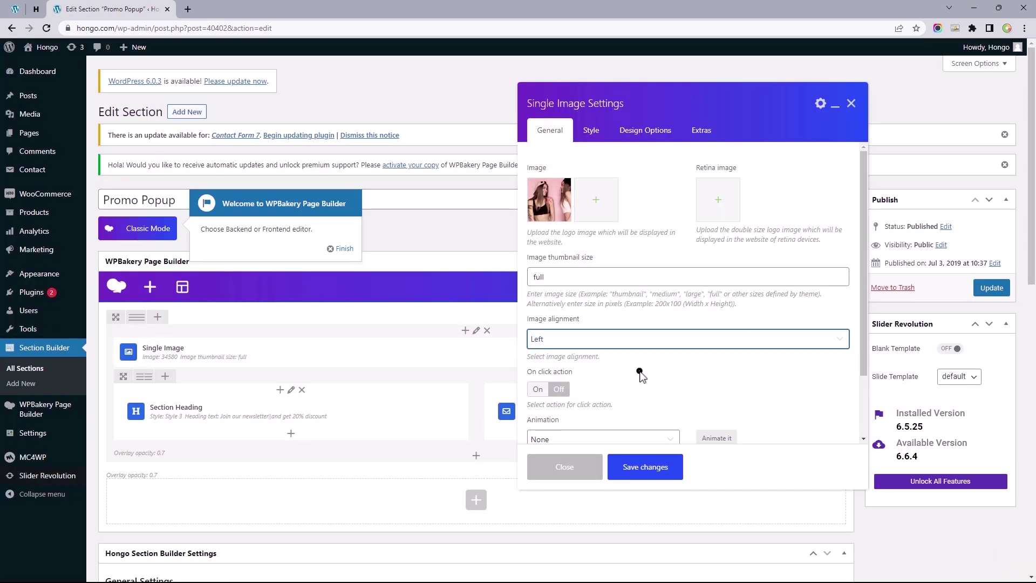
left_click(653, 467)
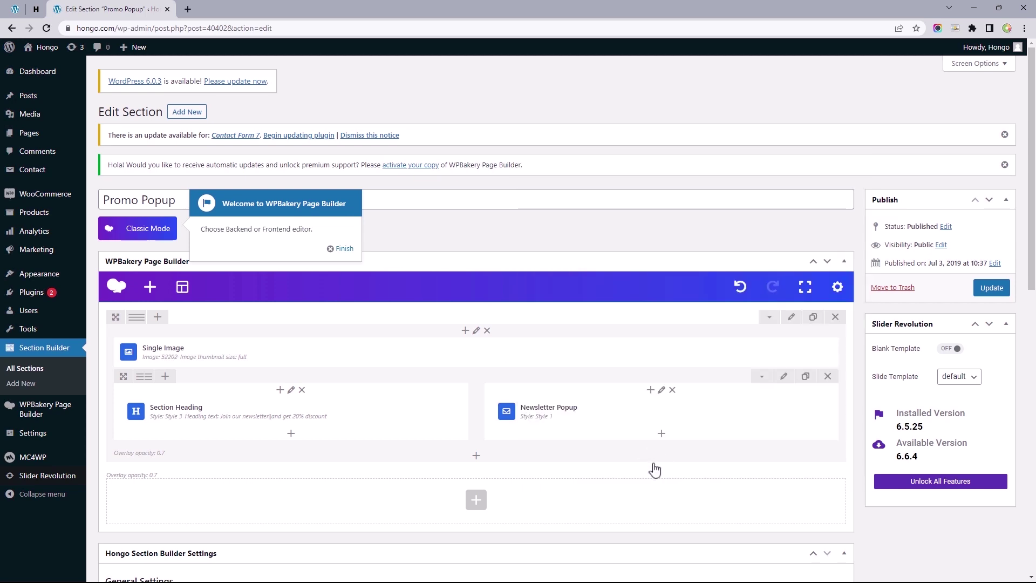
Save the Promo Popup section, reselect it in the Customizer, and open the 404 Page settings.
scroll(756, 378, "down", 7)
left_click(285, 302)
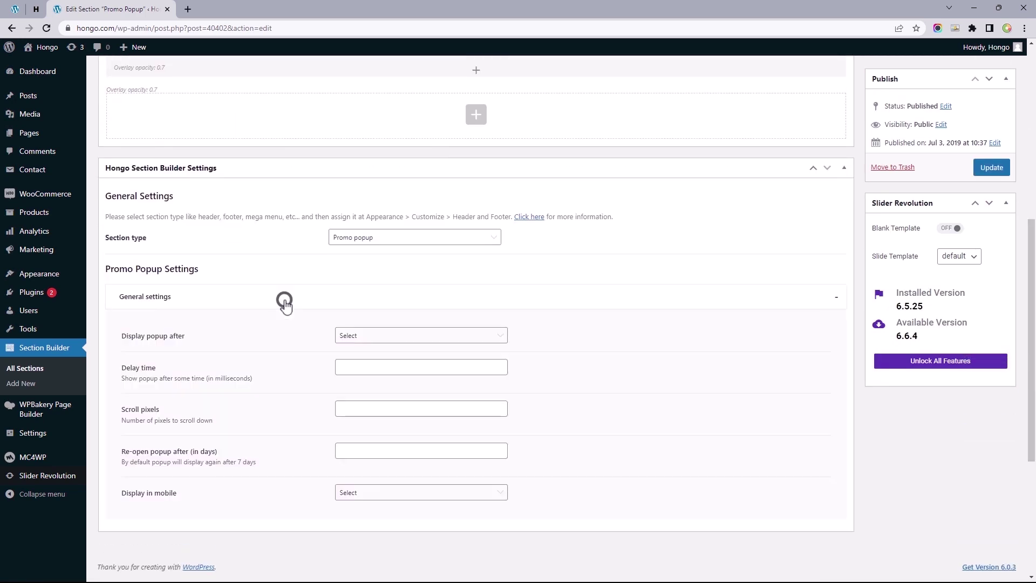
left_click(991, 167)
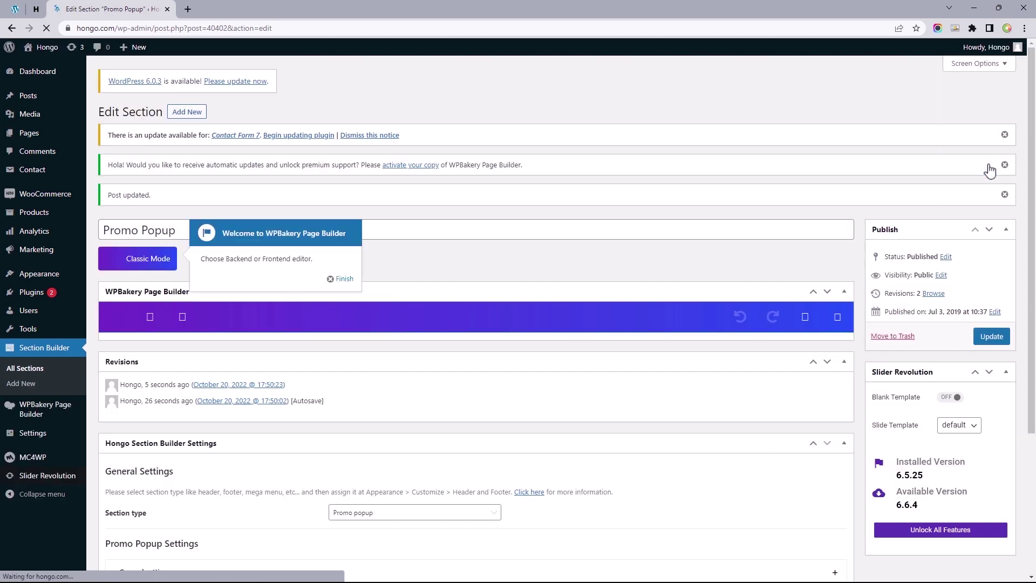
left_click(15, 10)
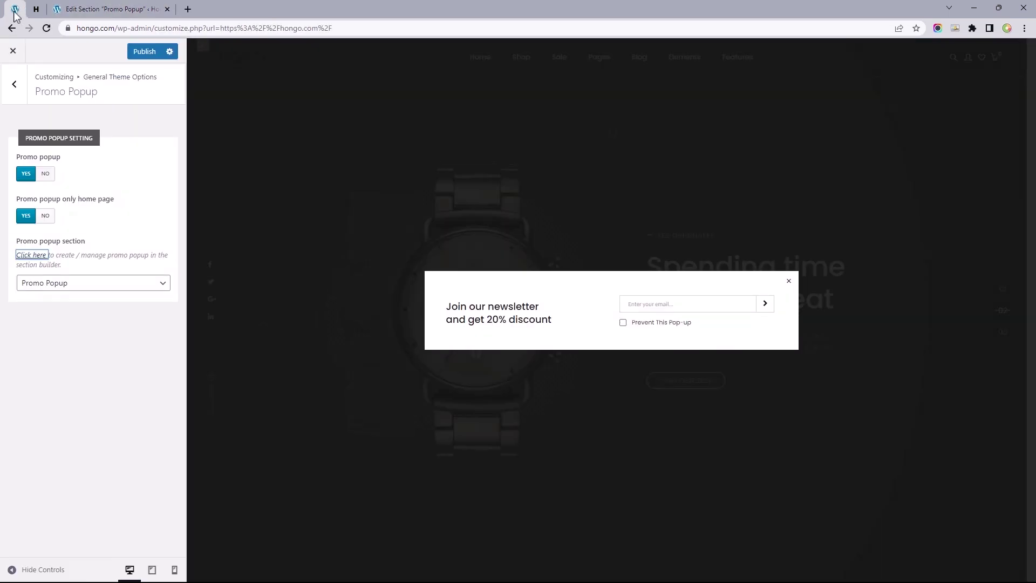
left_click(64, 283)
left_click(60, 305)
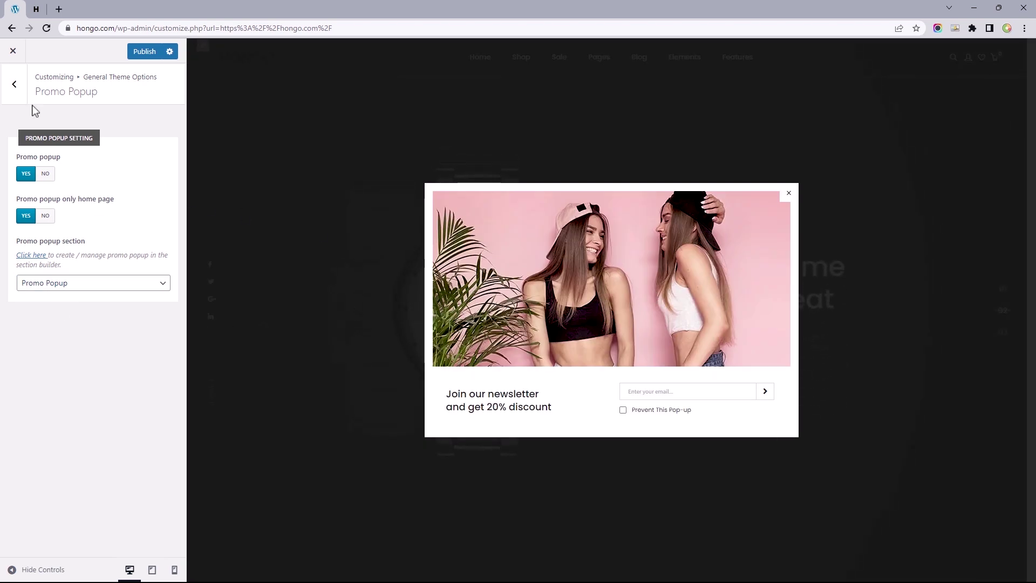
left_click(11, 98)
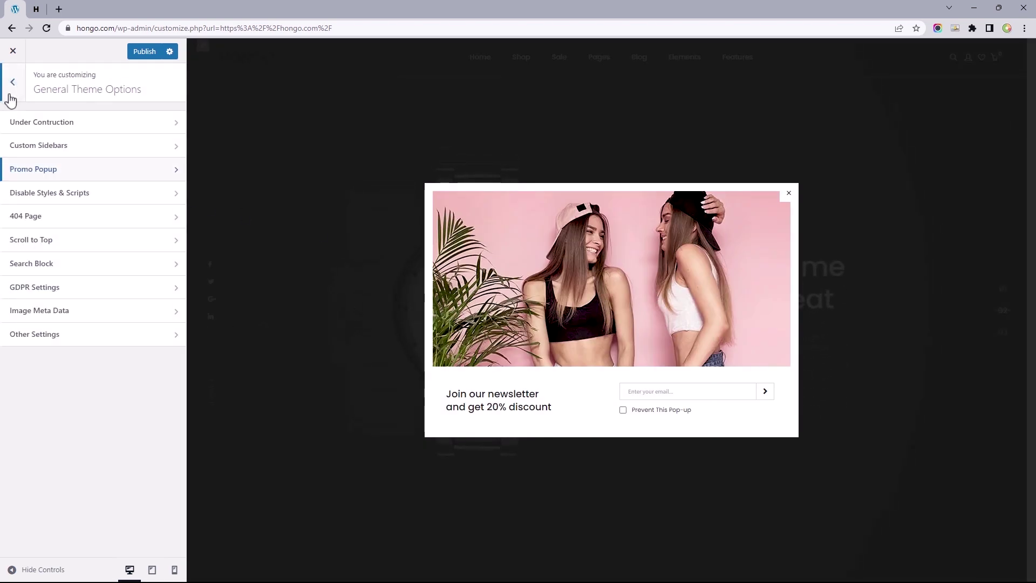
left_click(38, 216)
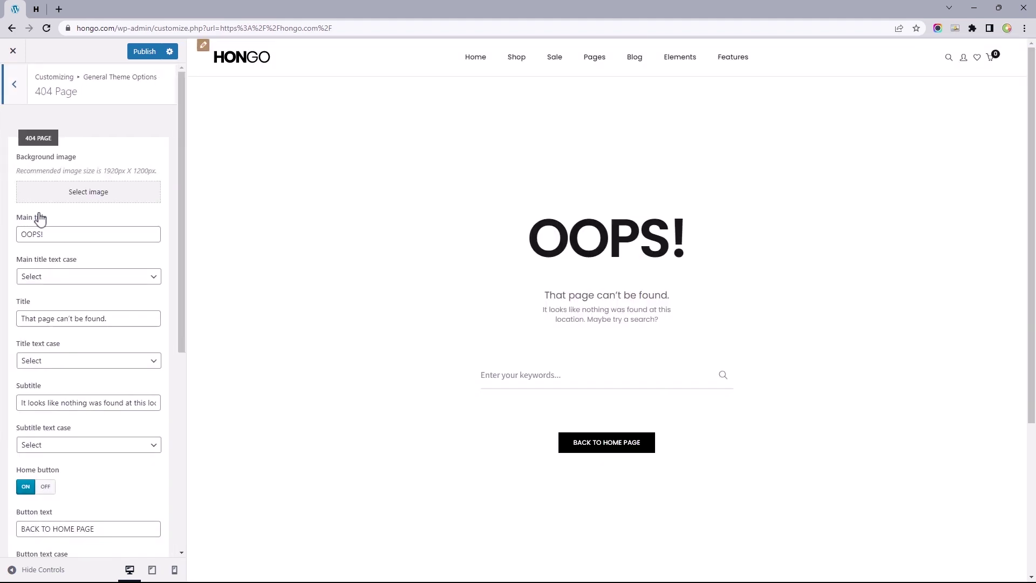
left_click(84, 197)
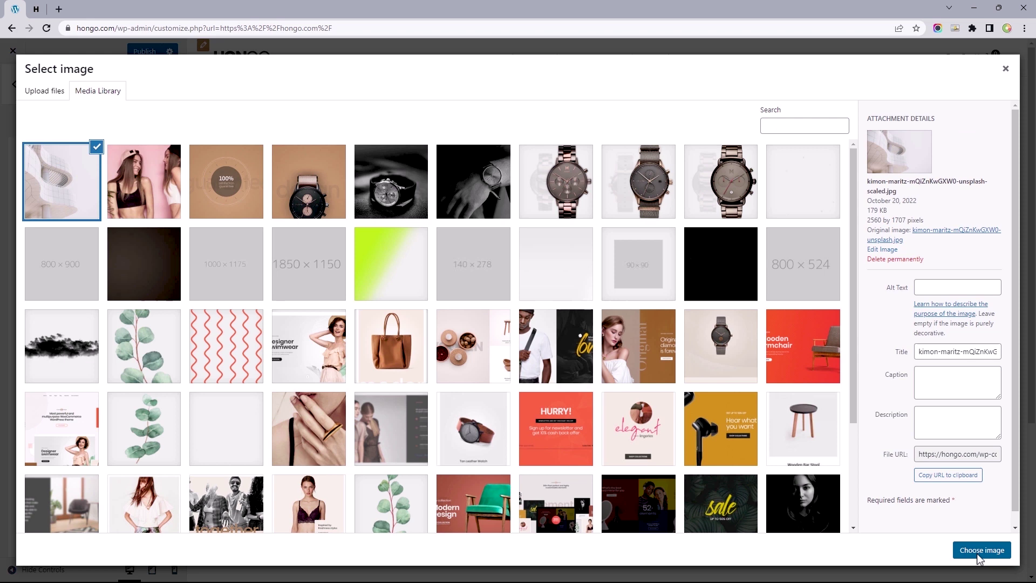
left_click(980, 550)
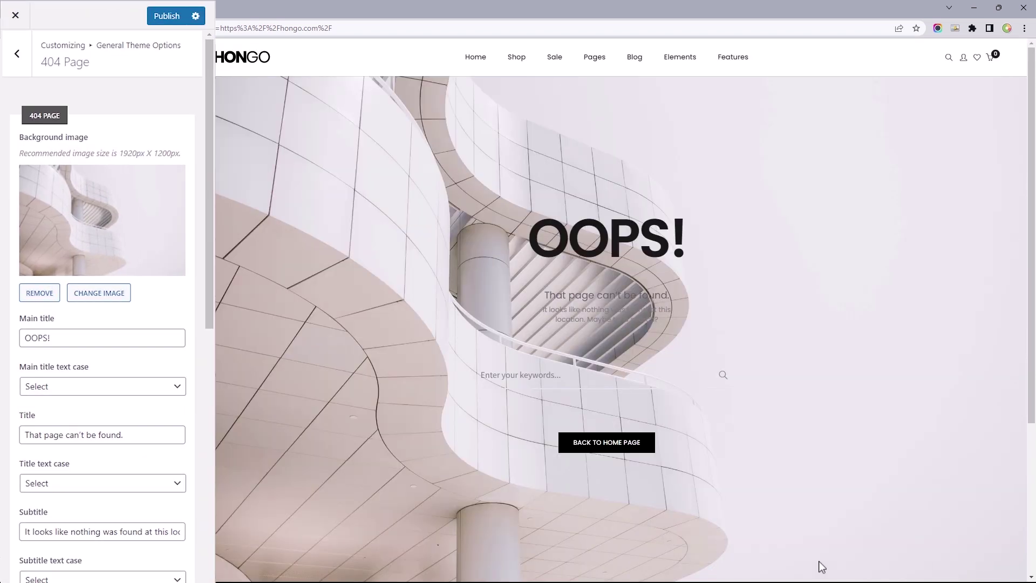
left_click(108, 345)
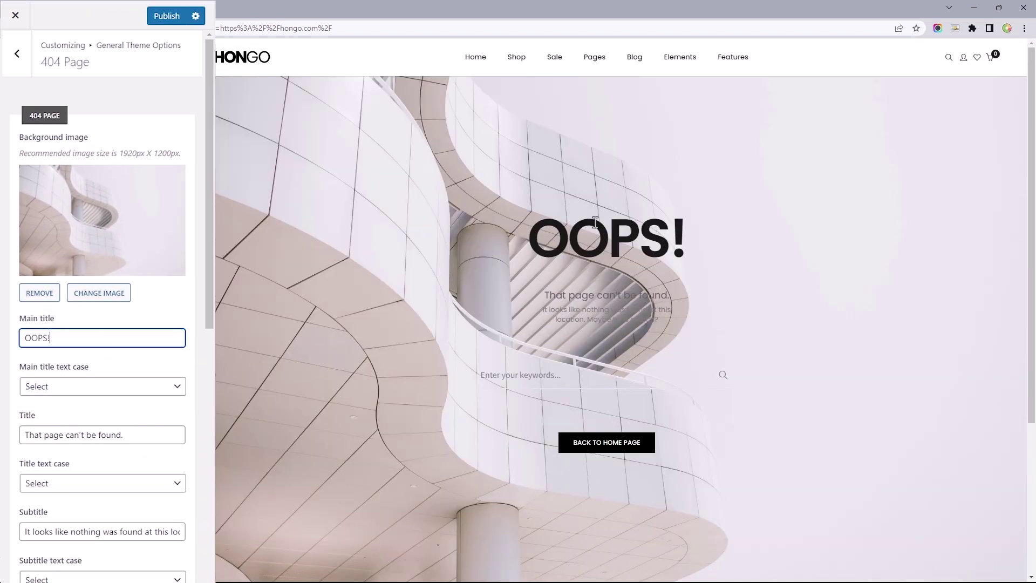
scroll(206, 239, "down", 10)
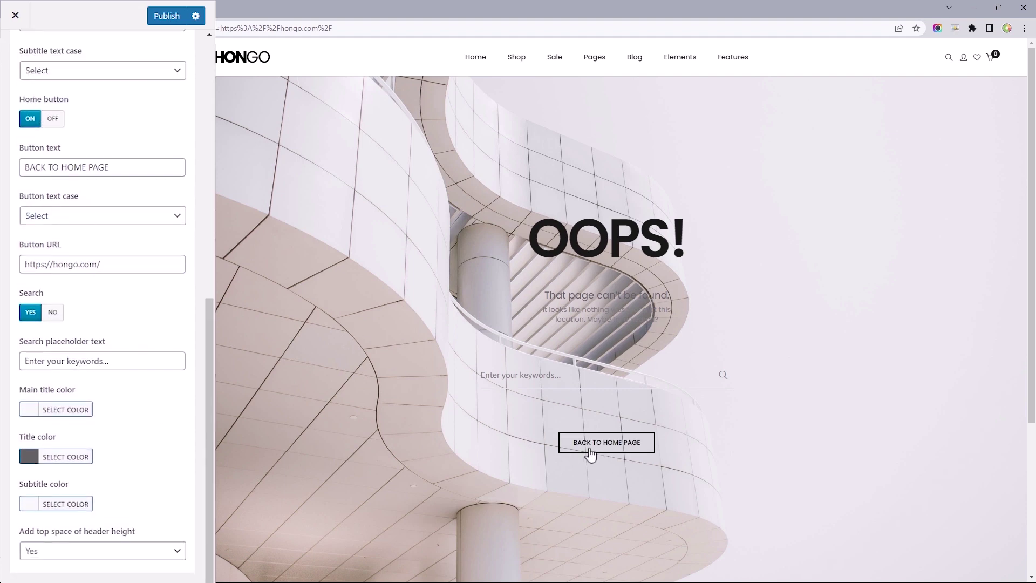
left_click(91, 171)
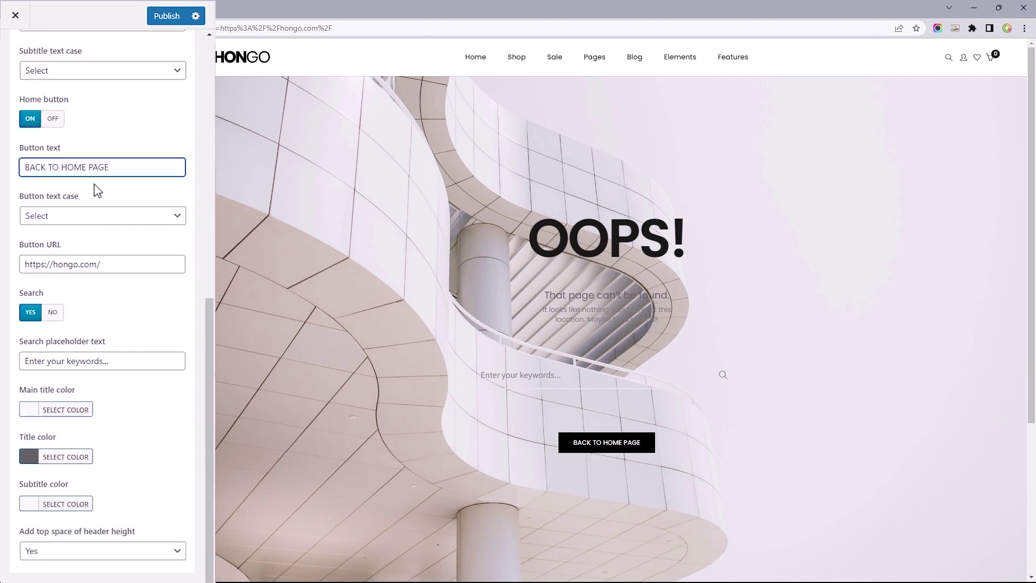
left_click(110, 271)
key("BackSpace")
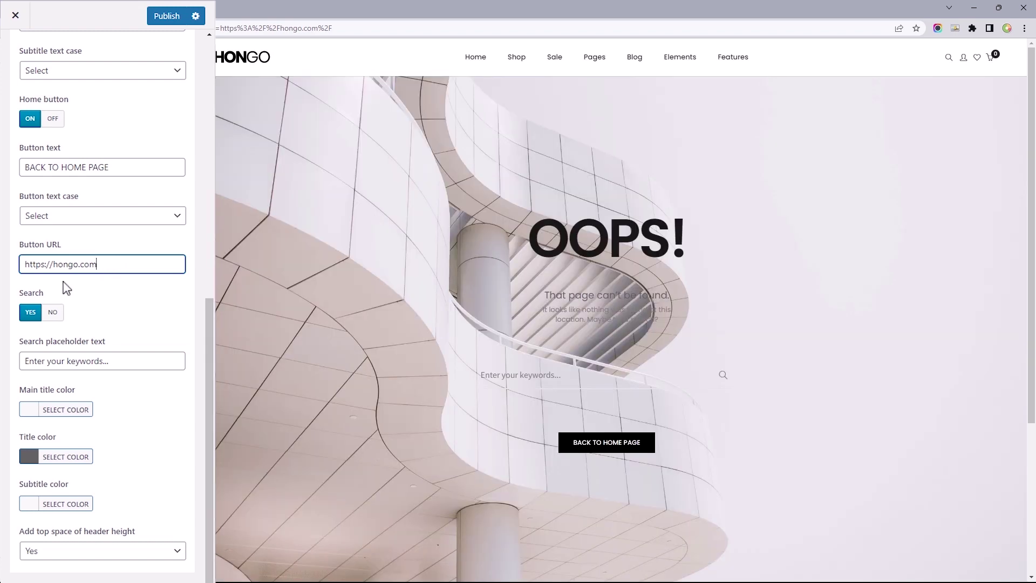
left_click(561, 376)
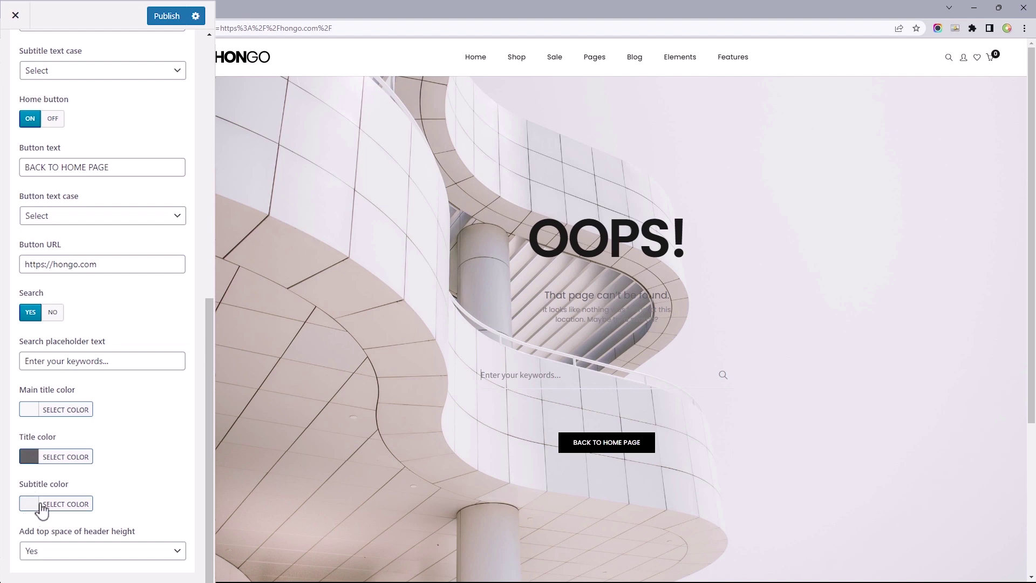
scroll(190, 476, "up", 10)
left_click(13, 81)
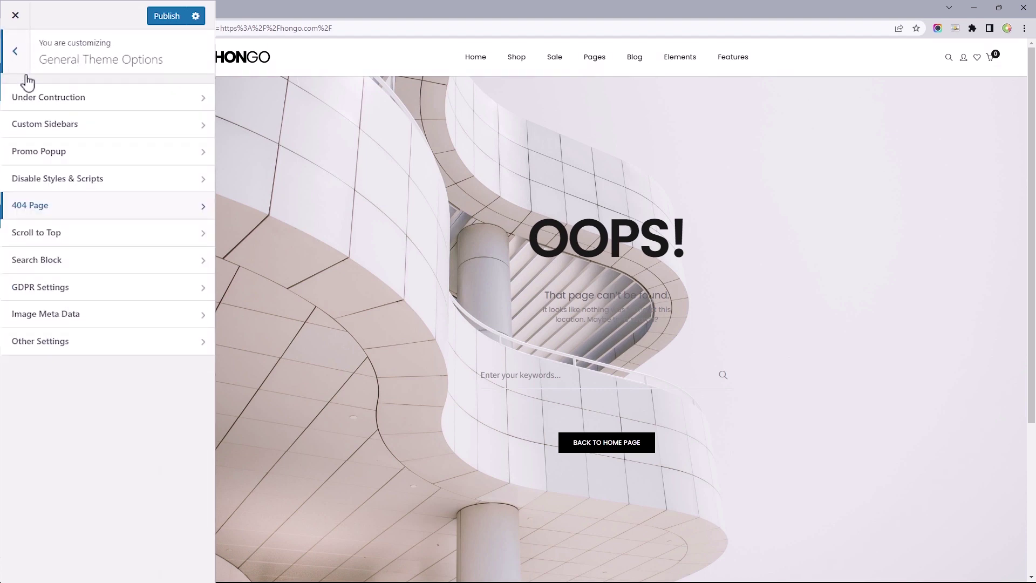
left_click(41, 241)
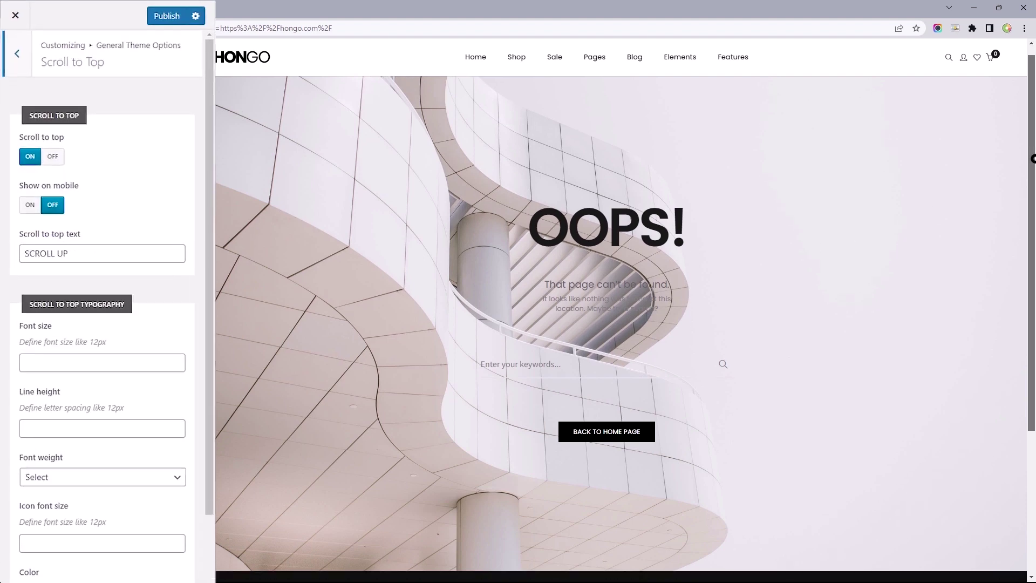
scroll(1030, 160, "down", 2)
scroll(1031, 159, "down", 2)
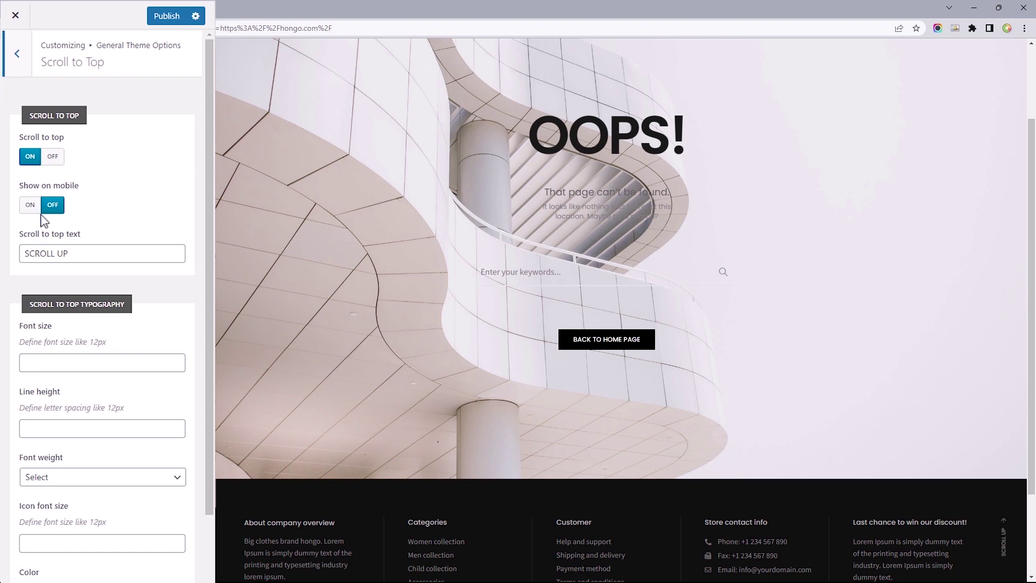
left_click(82, 252)
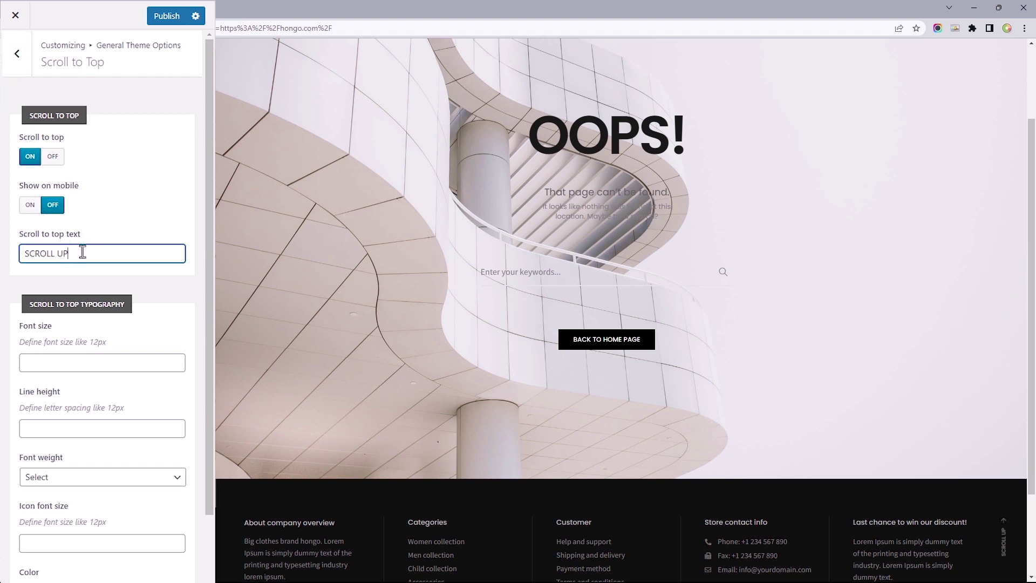
left_click(201, 213)
scroll(204, 209, "down", 2)
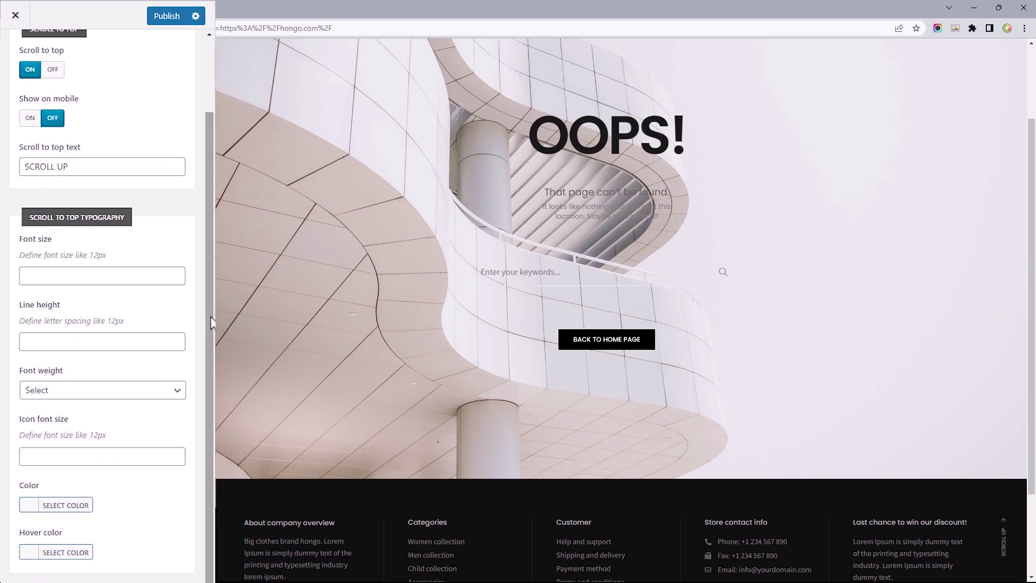
left_click_drag(26, 216, 194, 80)
left_click(25, 64)
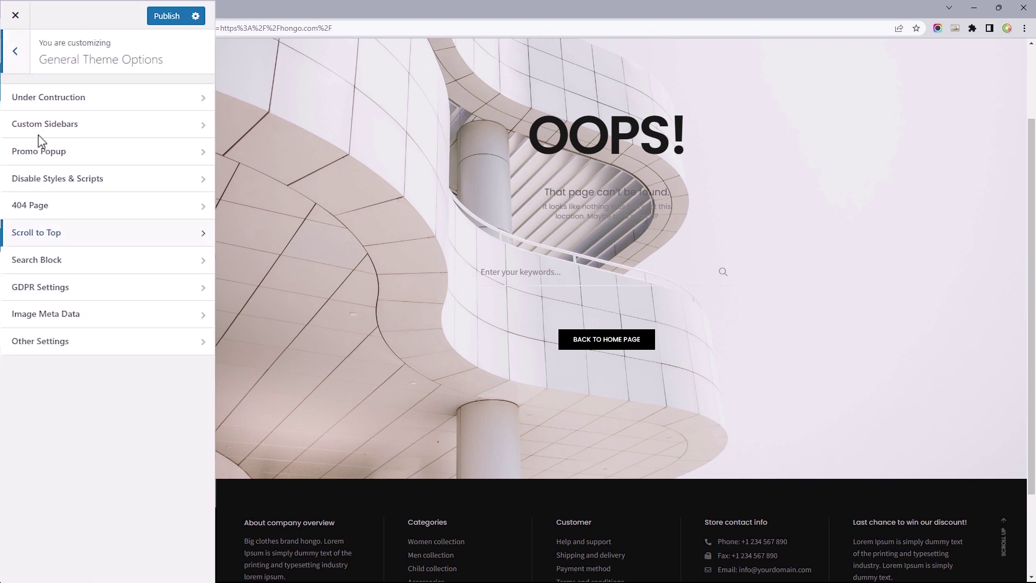
Open the Search Block settings and show the header search popup in the preview.
left_click(46, 260)
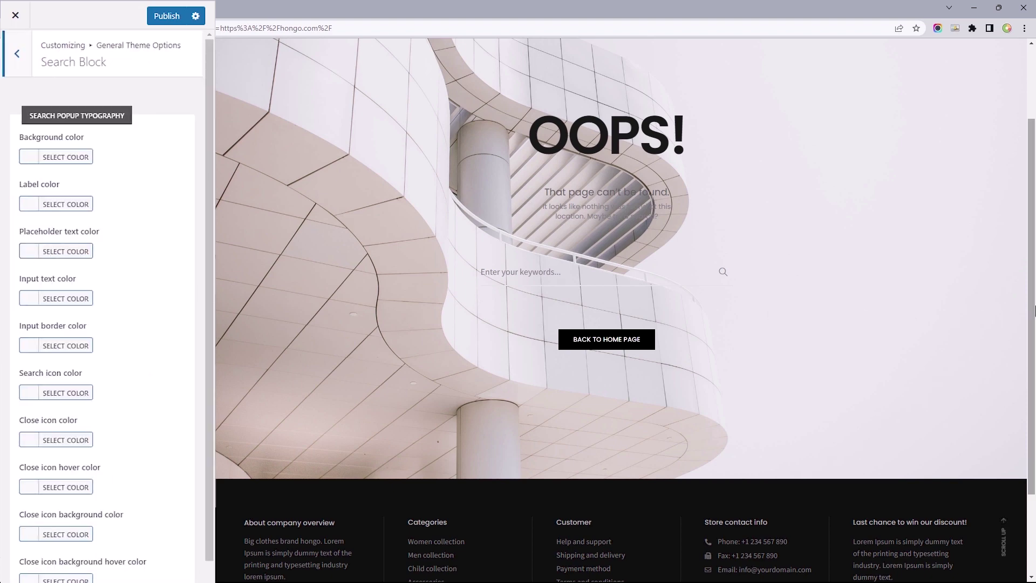
left_click_drag(1031, 257, 1033, 187)
left_click(949, 58)
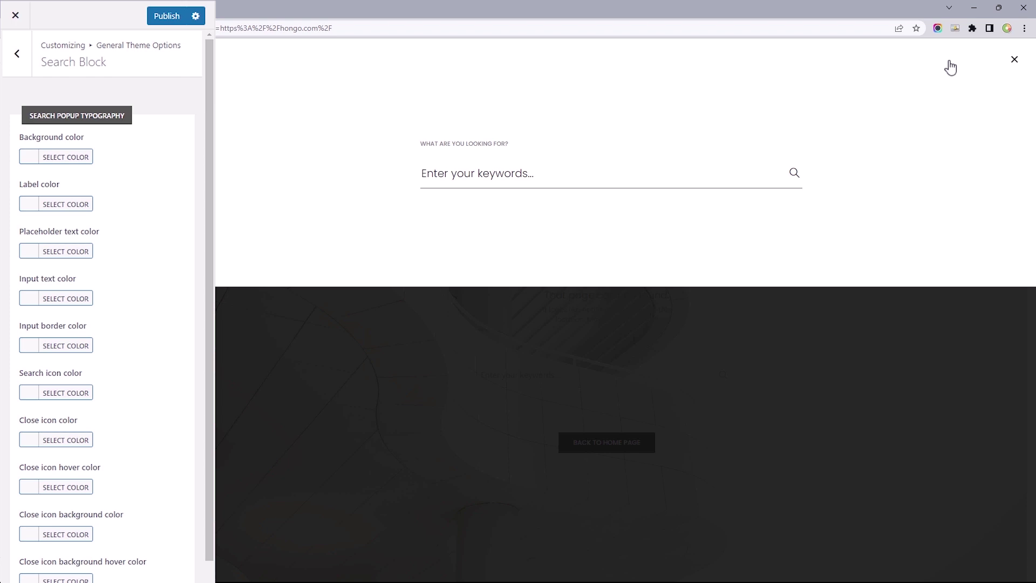
left_click(24, 69)
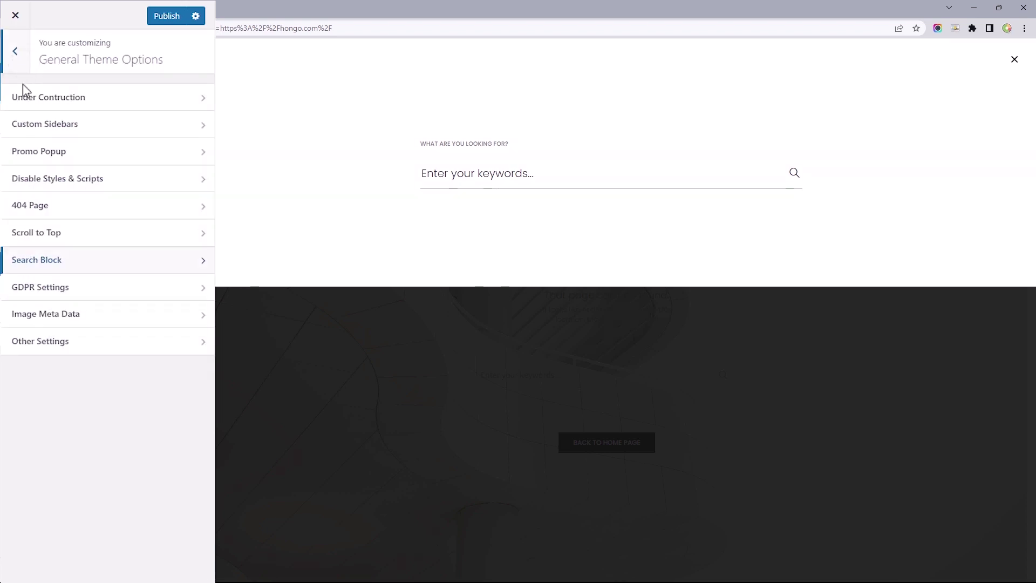
Enable GDPR support, try another notice layout, and have the button read I AGREE.
left_click(54, 287)
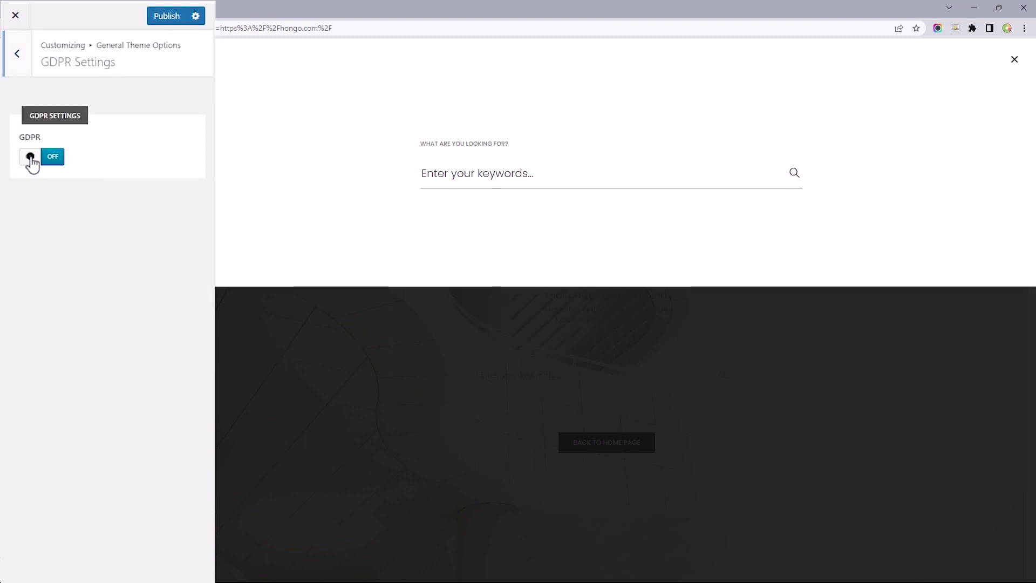
left_click(30, 158)
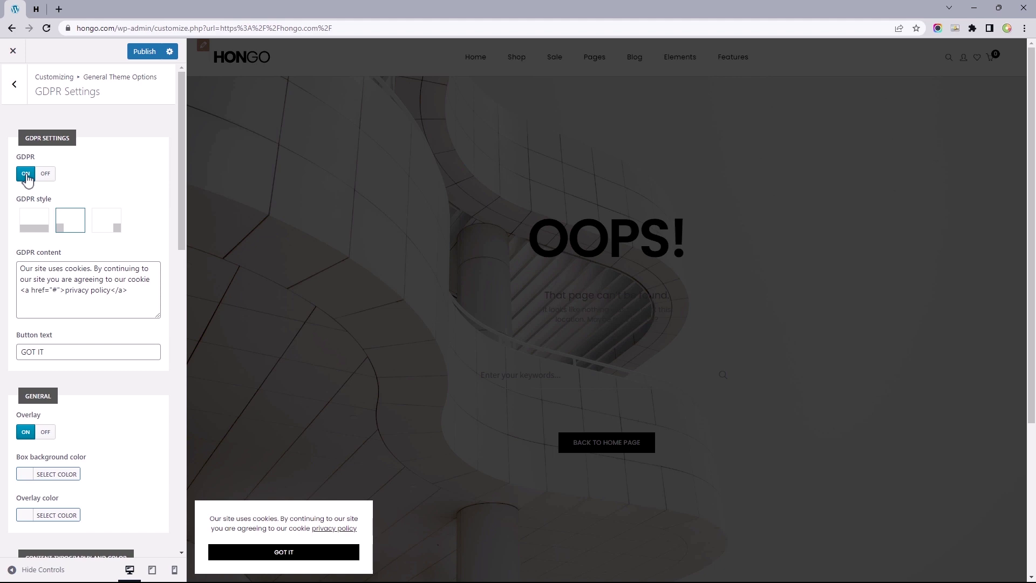
left_click(31, 222)
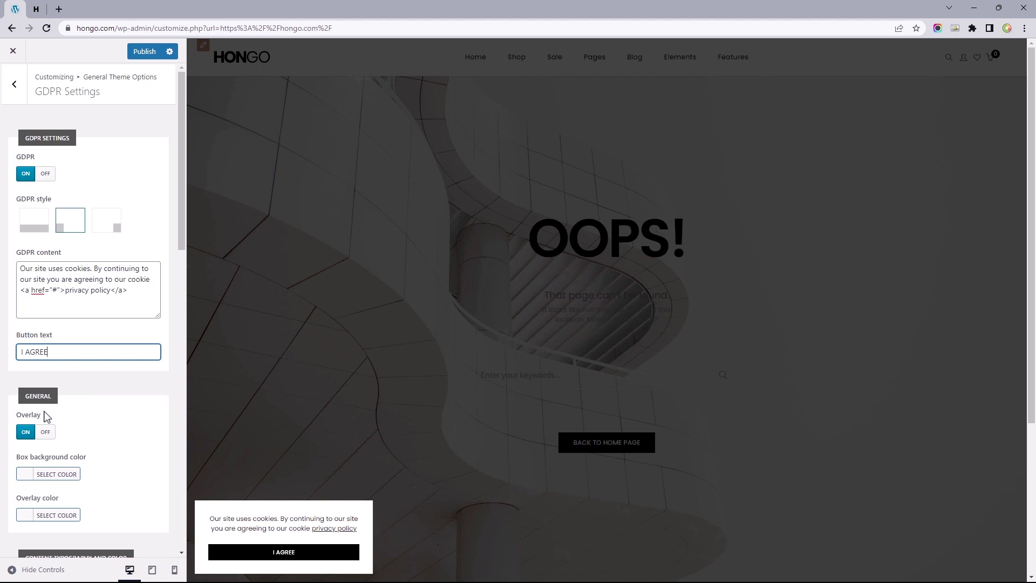
scroll(178, 232, "down", 9)
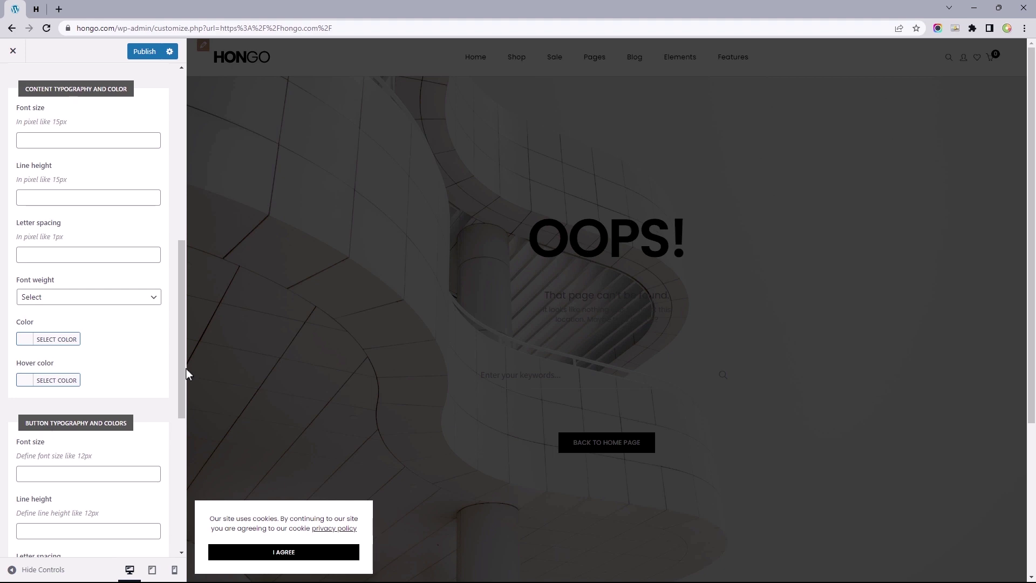
scroll(141, 153, "up", 10)
left_click(14, 93)
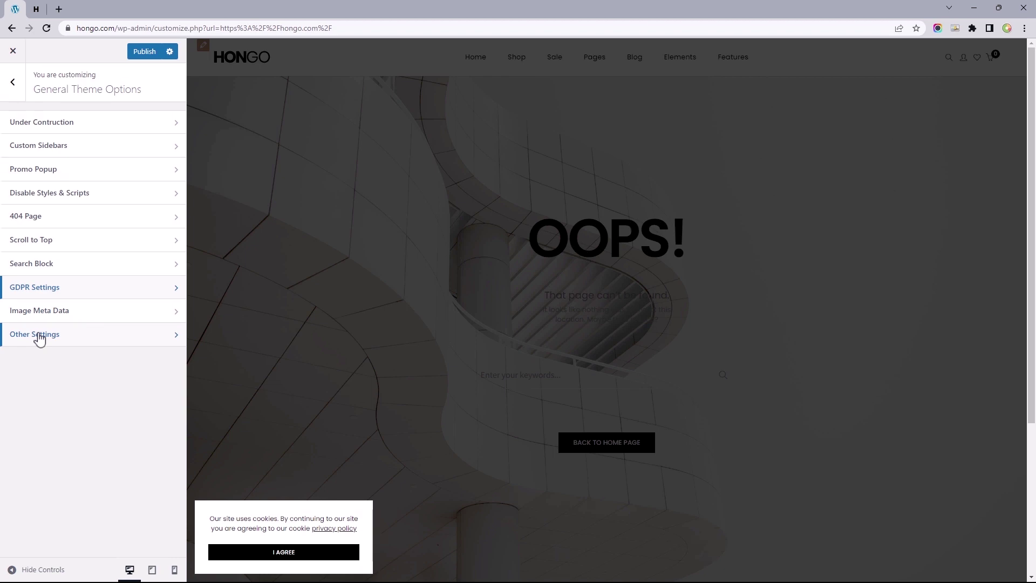
Turn on the mini header using the Dark Right Navigation Mini Header section.
left_click(14, 87)
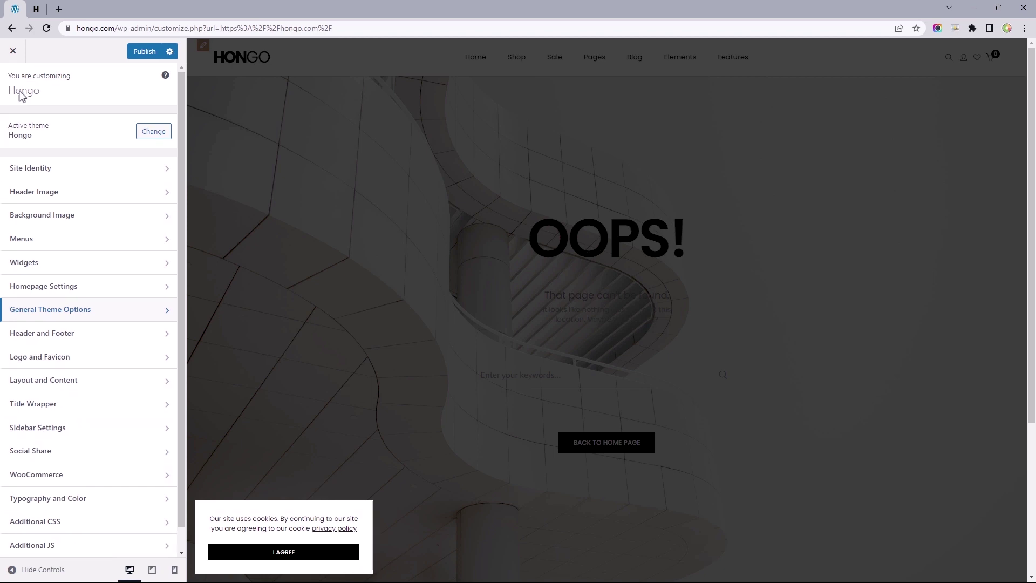
left_click(41, 334)
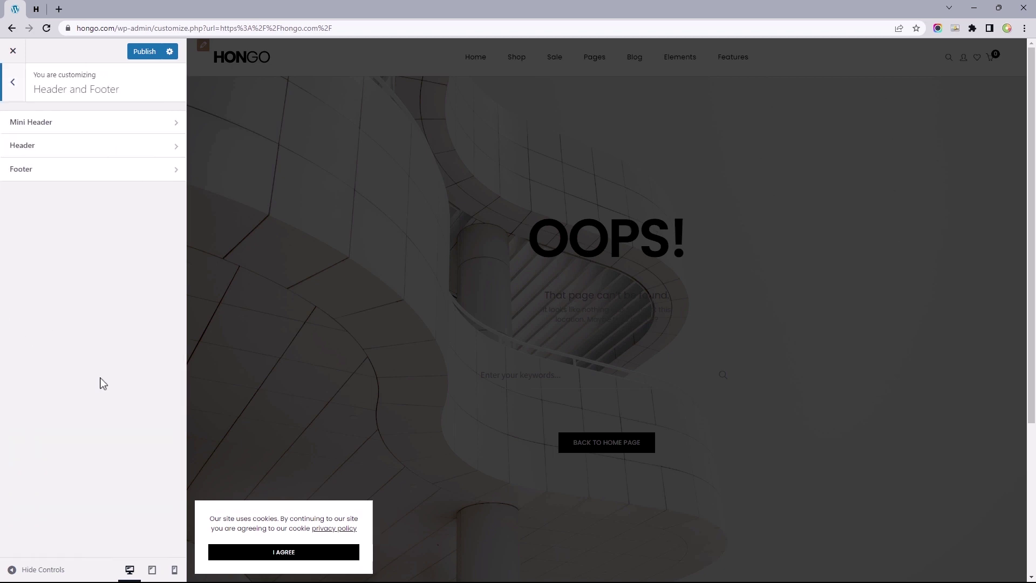
left_click(282, 552)
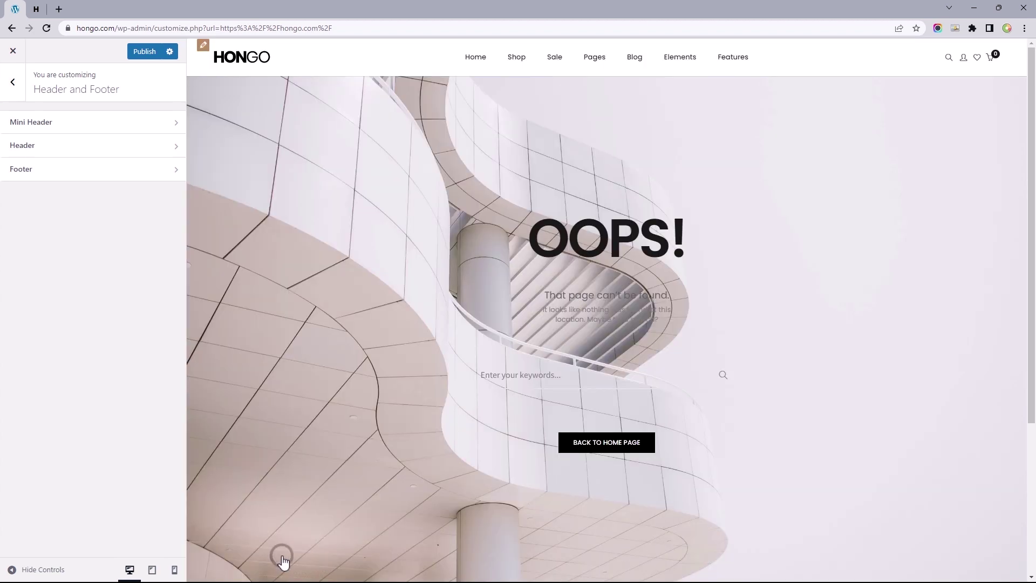
left_click(80, 102)
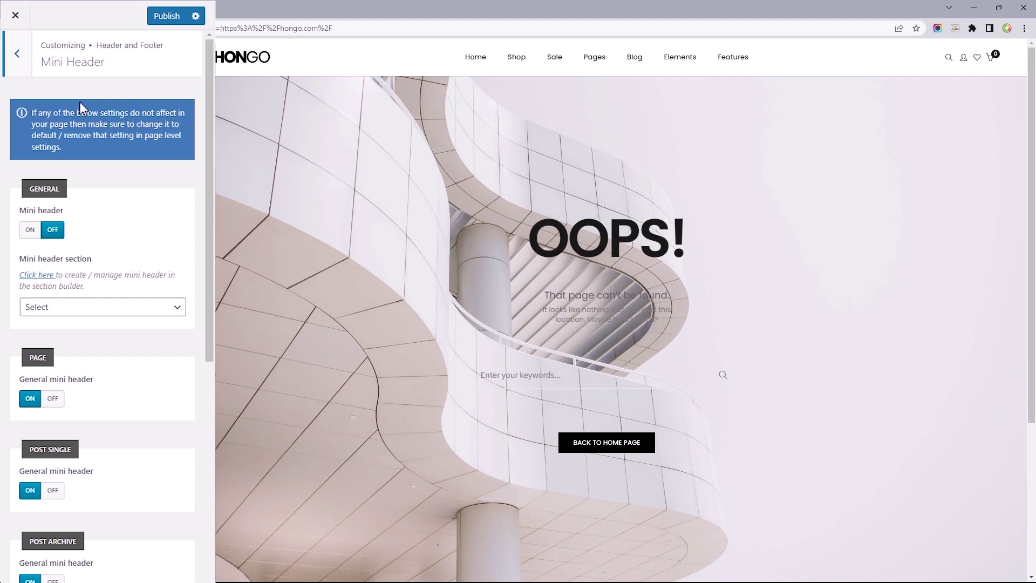
left_click(31, 232)
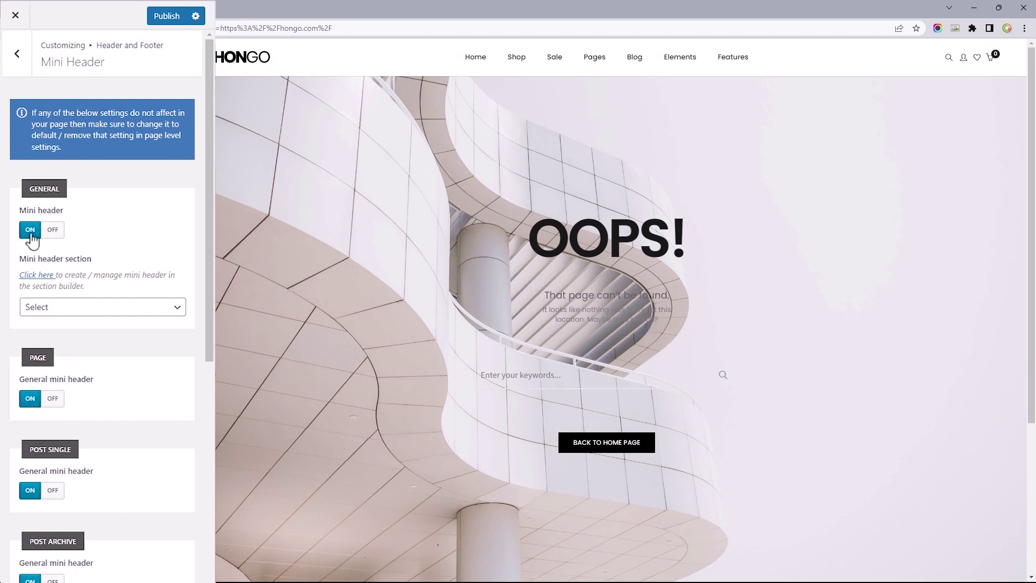
left_click(70, 305)
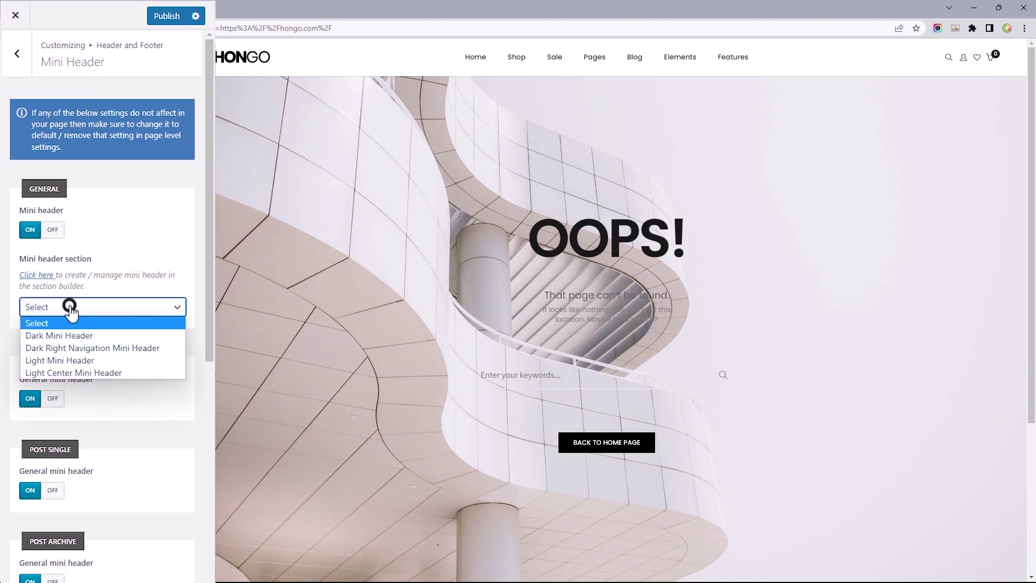
left_click(78, 349)
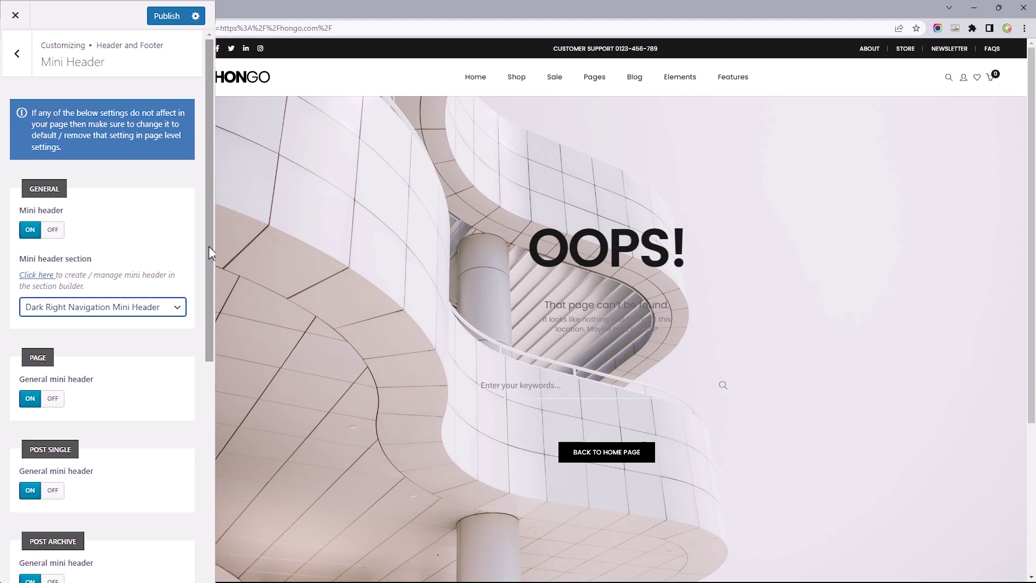
left_click_drag(209, 246, 210, 299)
scroll(209, 298, "down", 3)
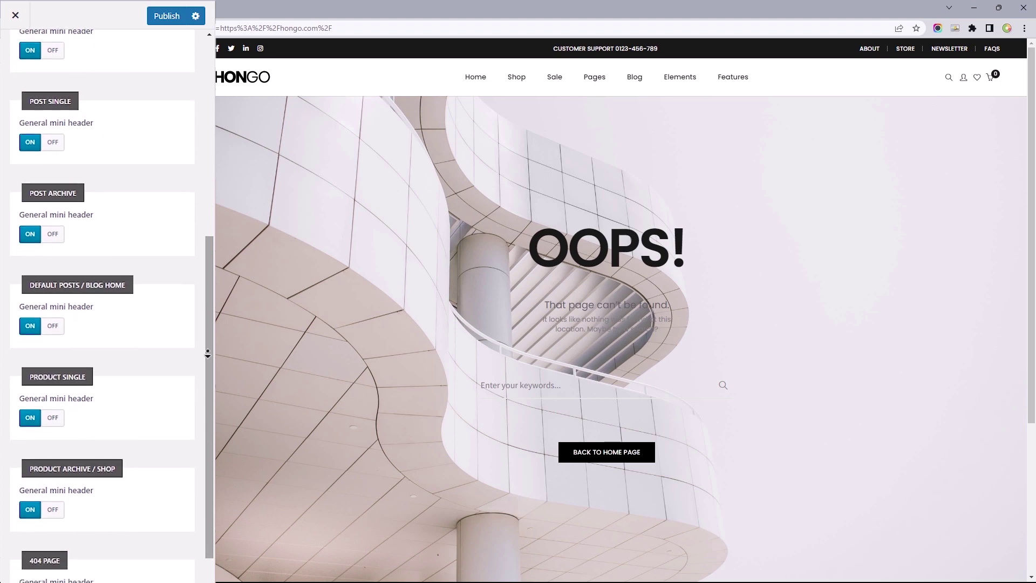
scroll(208, 367, "up", 7)
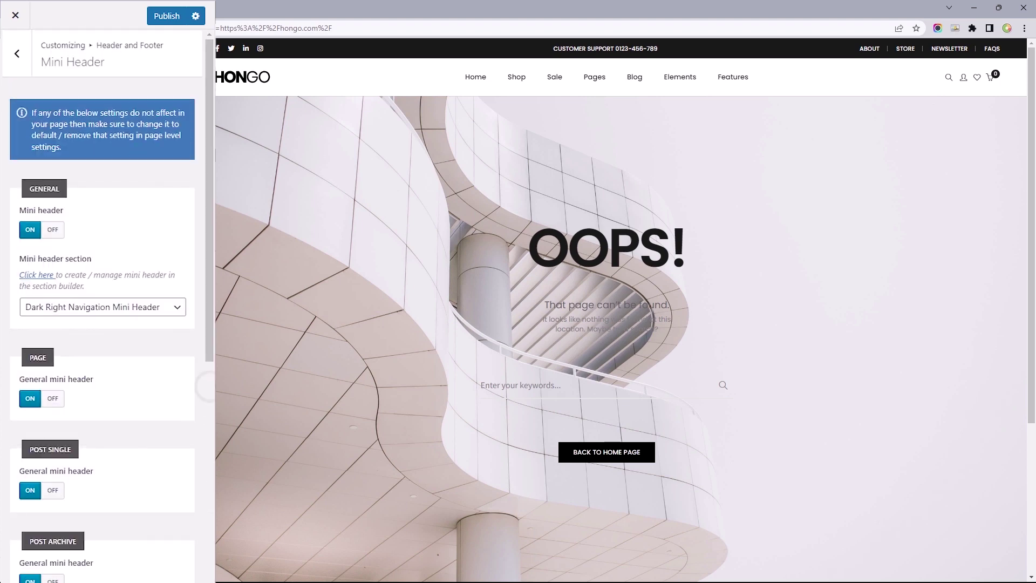
left_click(17, 68)
left_click(21, 67)
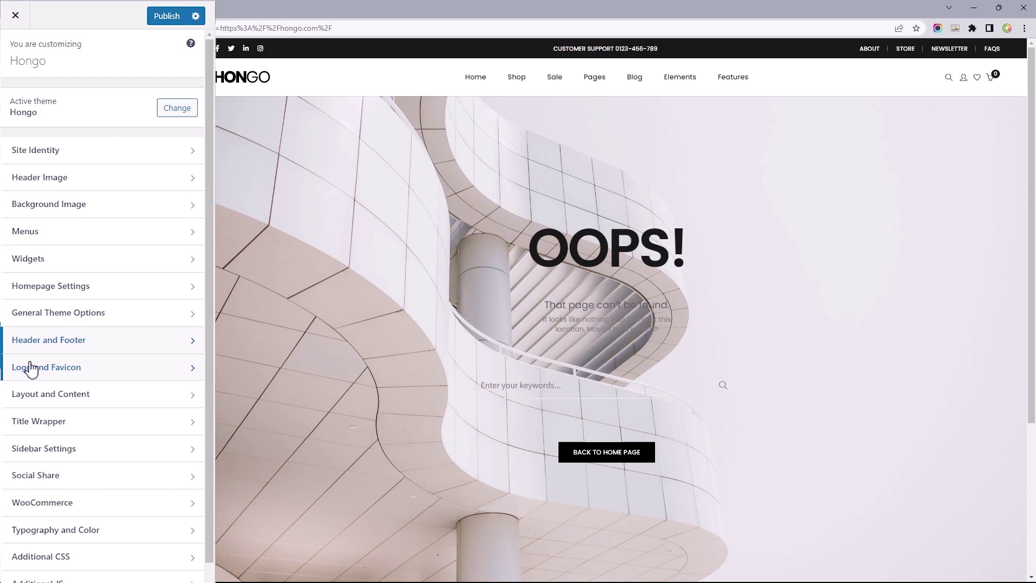
In Product Archive / Shop title settings, keep the container Fixed and apply Center alignment style.
left_click(43, 423)
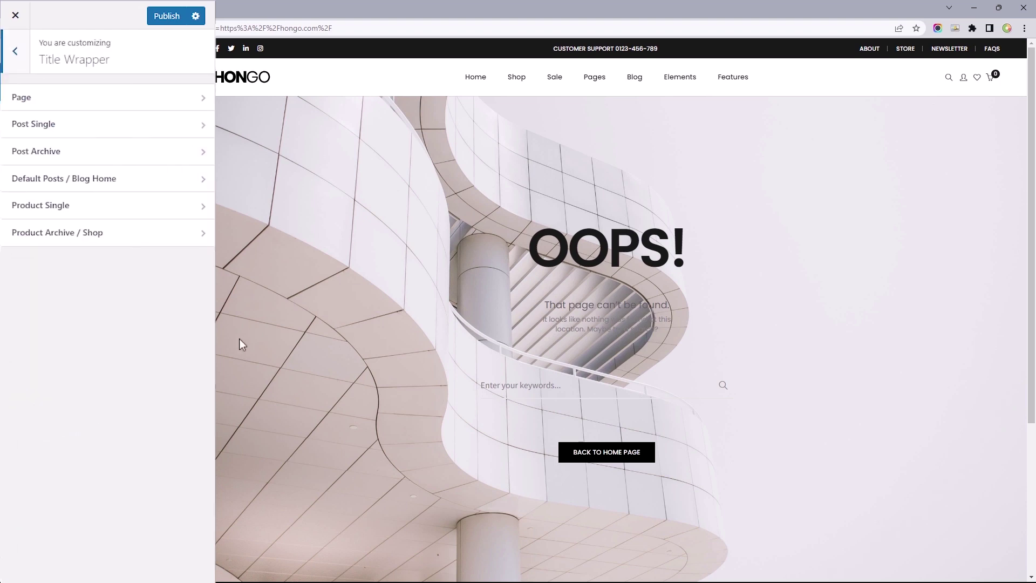
mouse_move(511, 86)
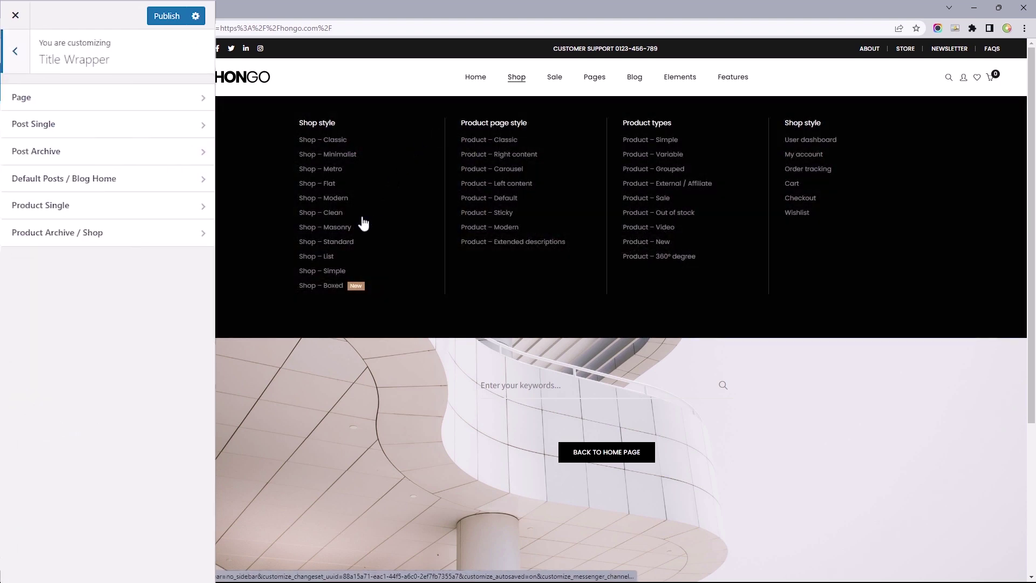
left_click(361, 222)
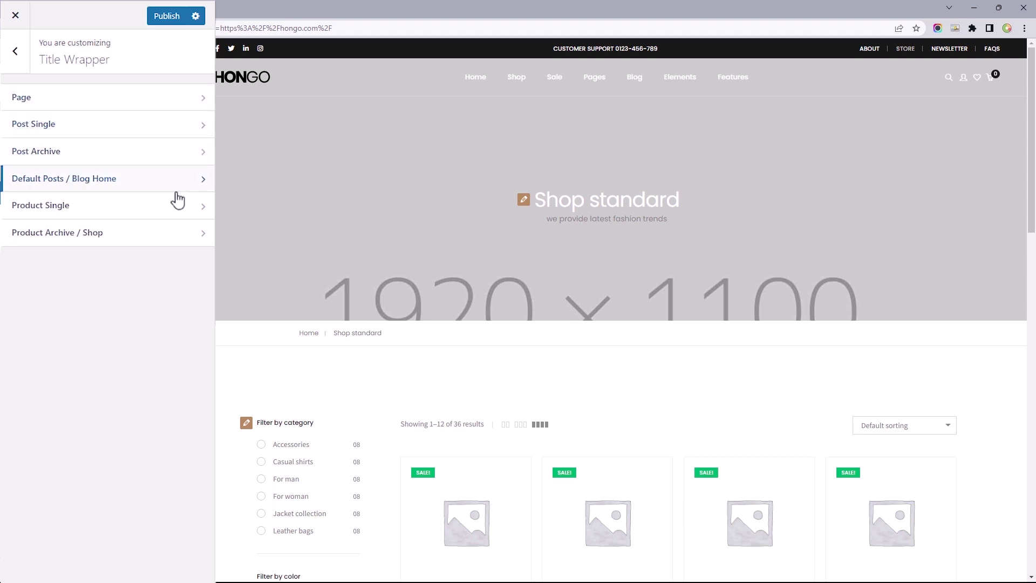
left_click(72, 236)
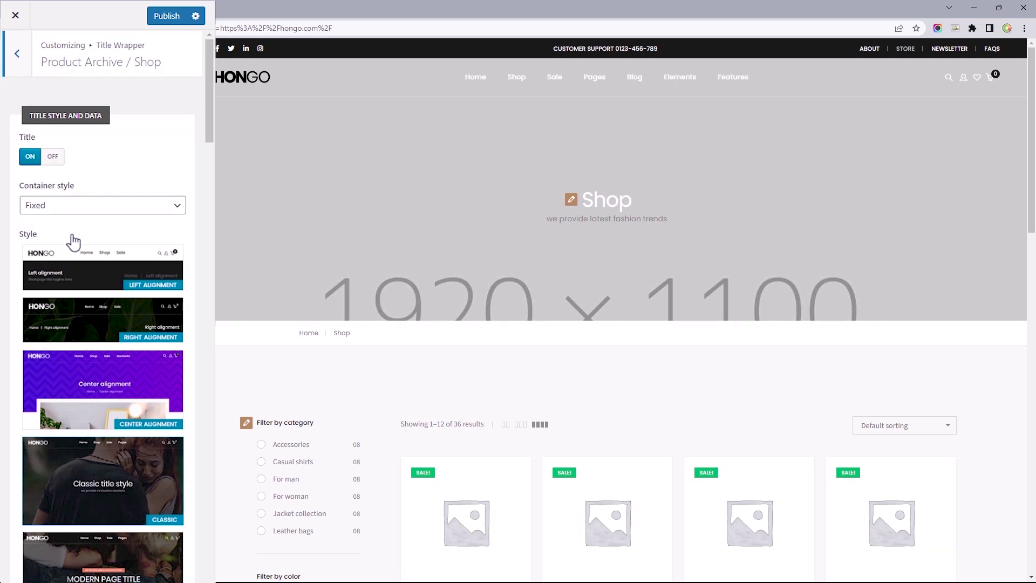
left_click(52, 159)
left_click(30, 162)
left_click(47, 205)
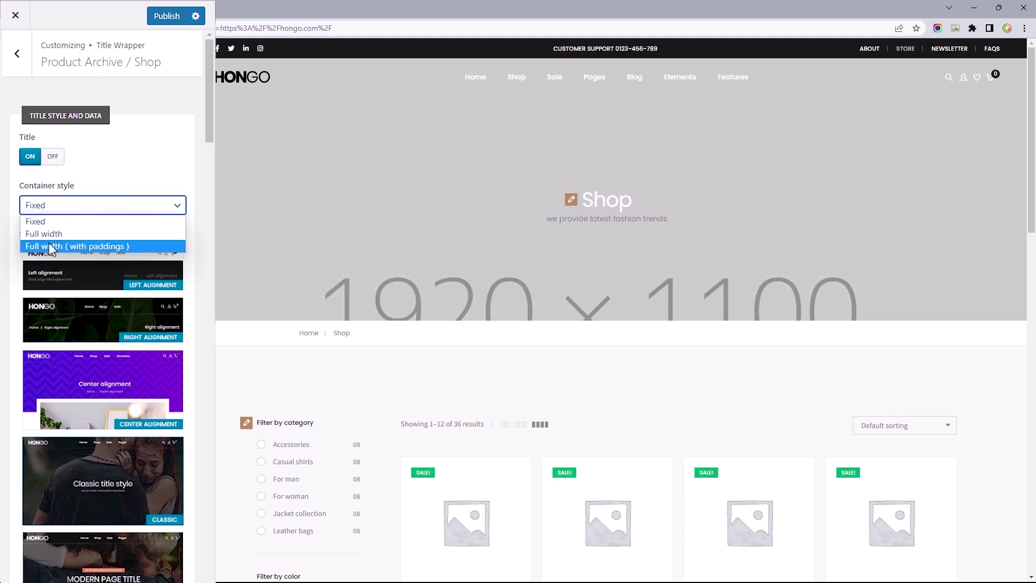
left_click(28, 221)
scroll(205, 148, "down", 3)
left_click_drag(205, 148, 206, 161)
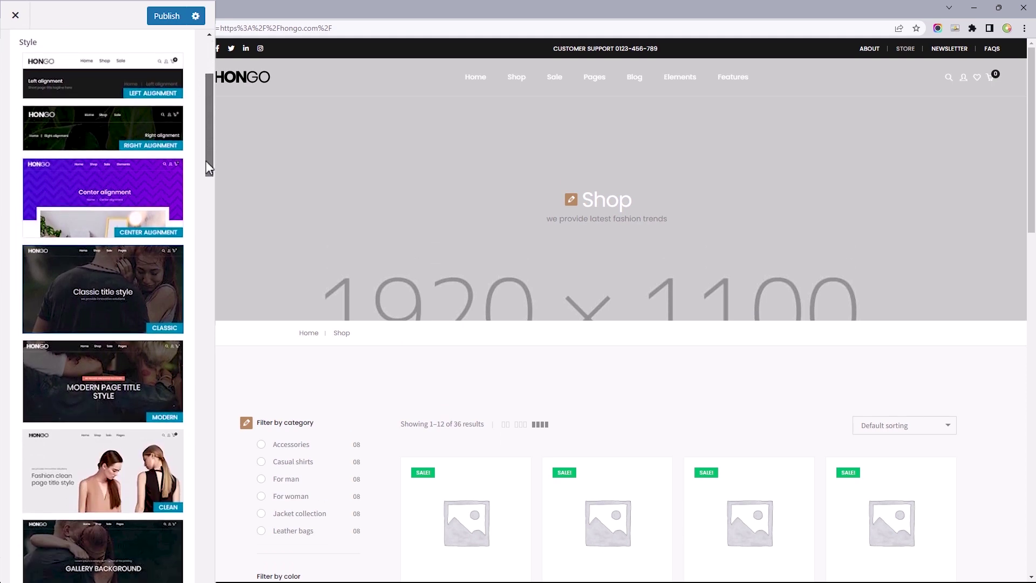
left_click(96, 198)
Hide the shop title heading and delete the subtitle text.
scroll(202, 209, "down", 10)
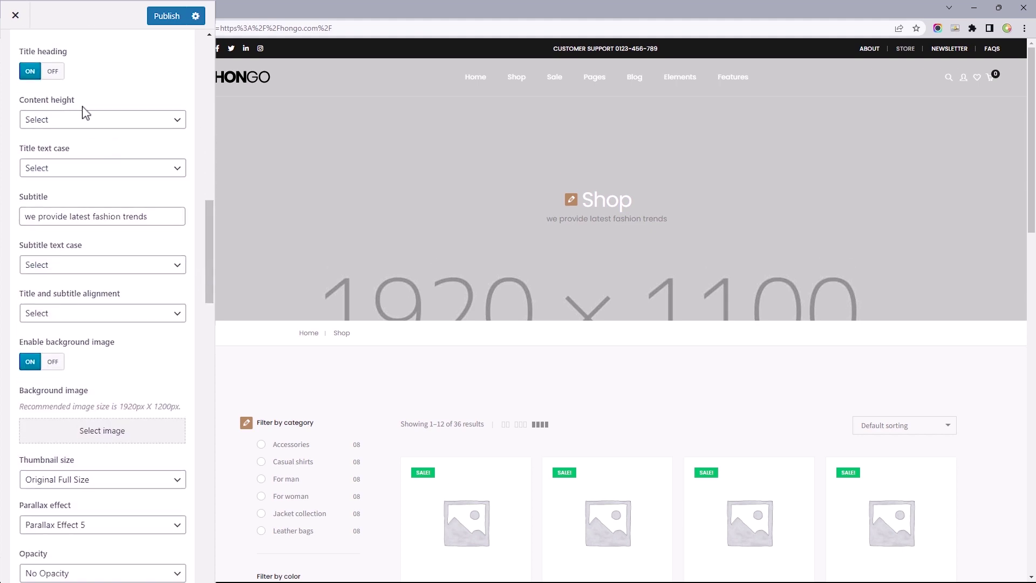
left_click(53, 71)
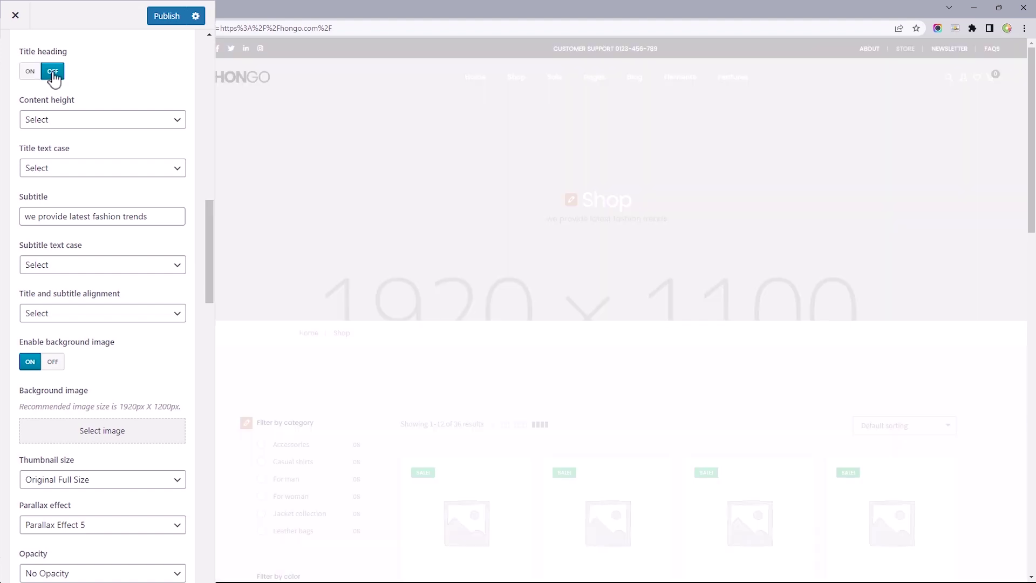
triple_click(74, 217)
key("BackSpace")
scroll(205, 274, "down", 3)
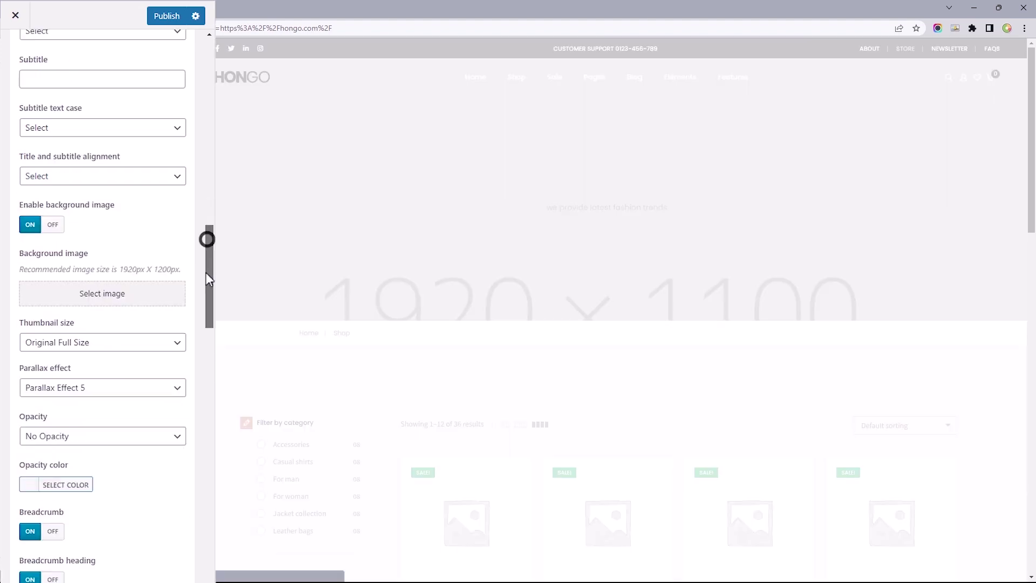
Set the shop title background to the two-watch photo.
left_click(83, 155)
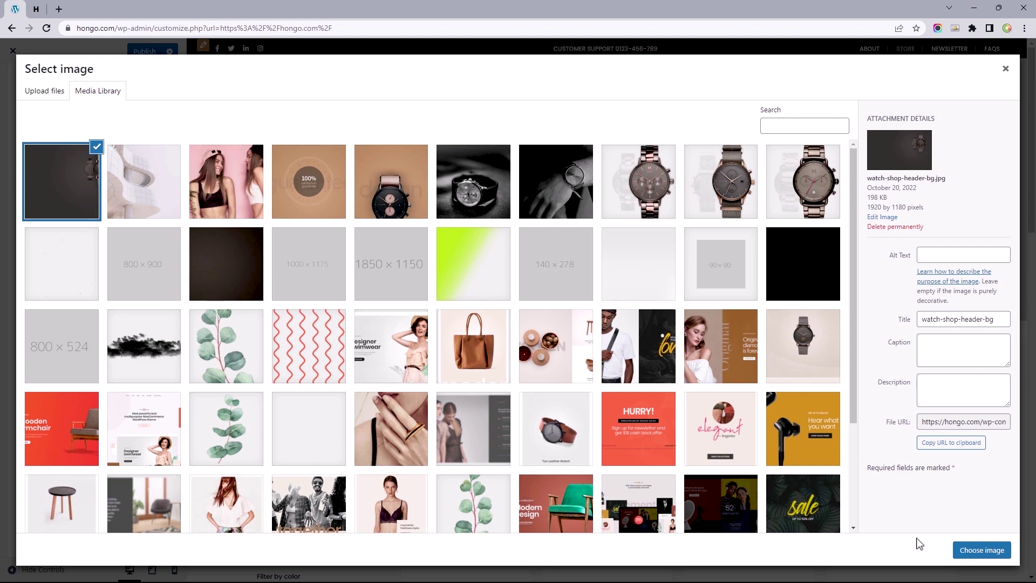
left_click(971, 550)
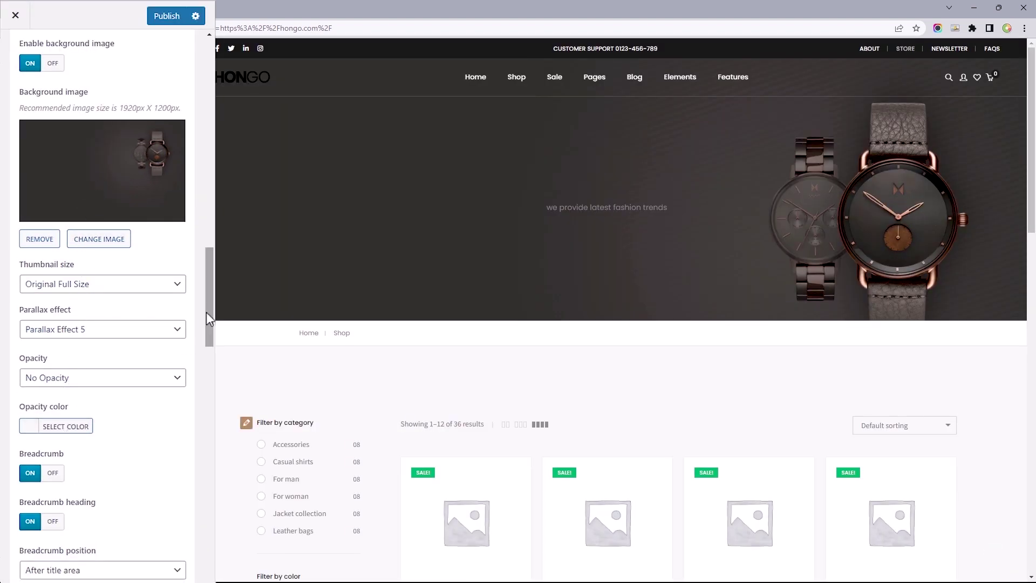
scroll(208, 302, "down", 7)
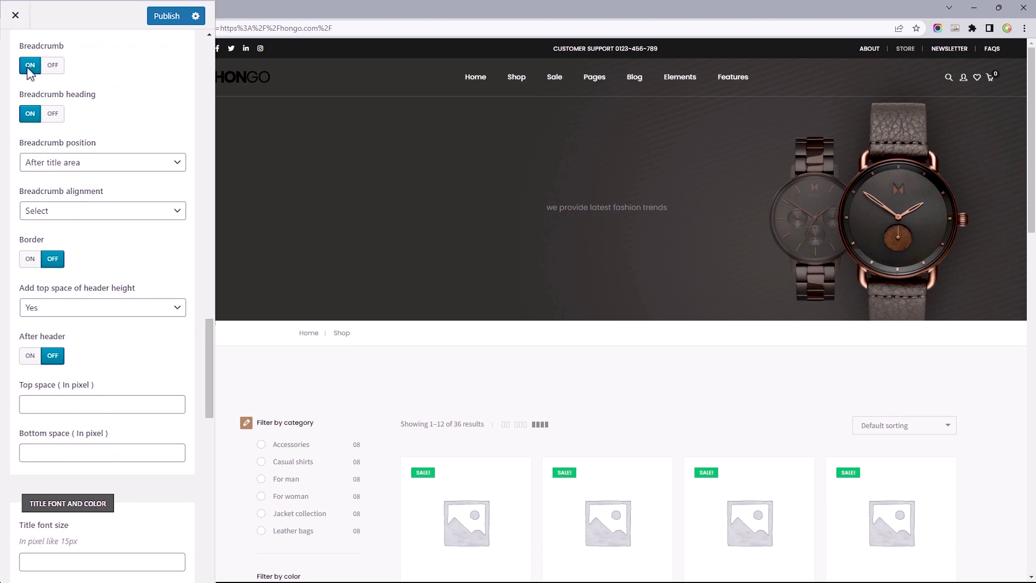
Keep the breadcrumb after the title area and switch the title border ON.
left_click(70, 165)
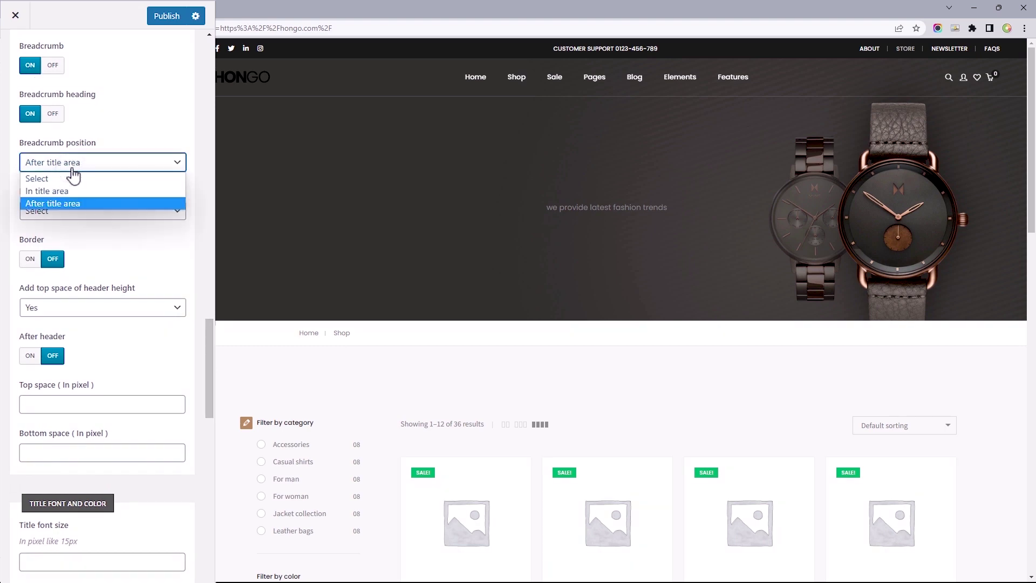
left_click(72, 169)
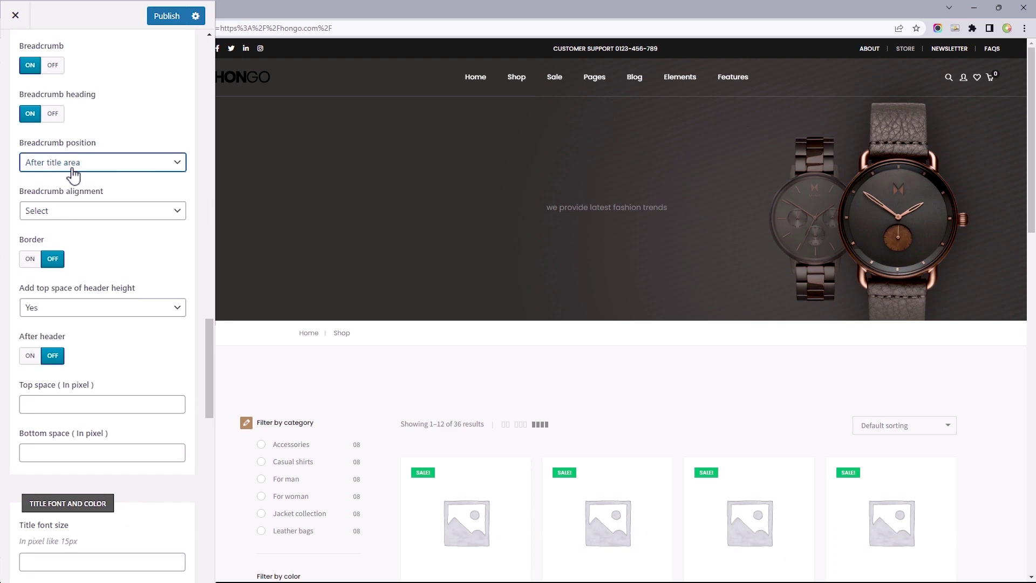
left_click(71, 210)
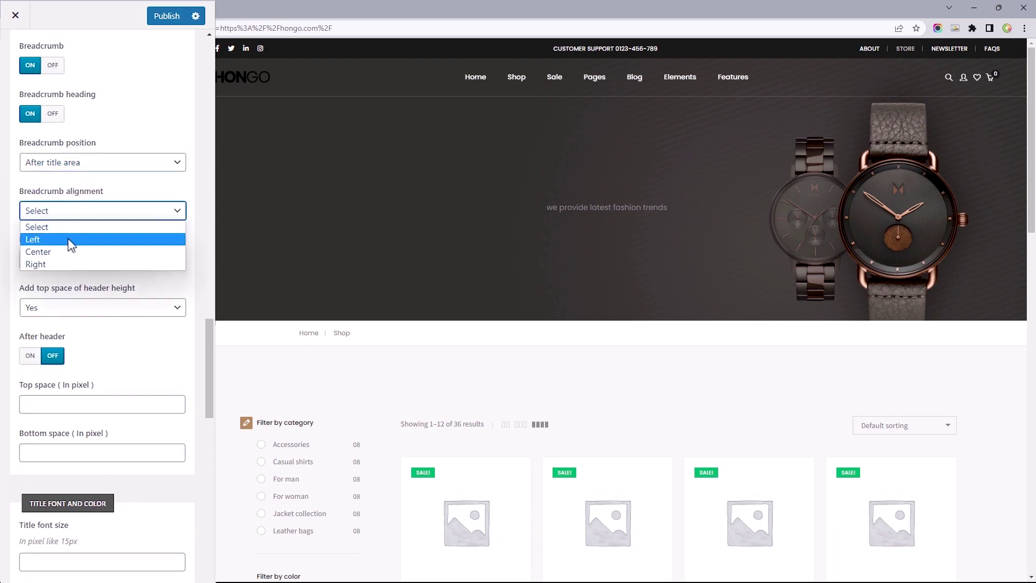
left_click(33, 272)
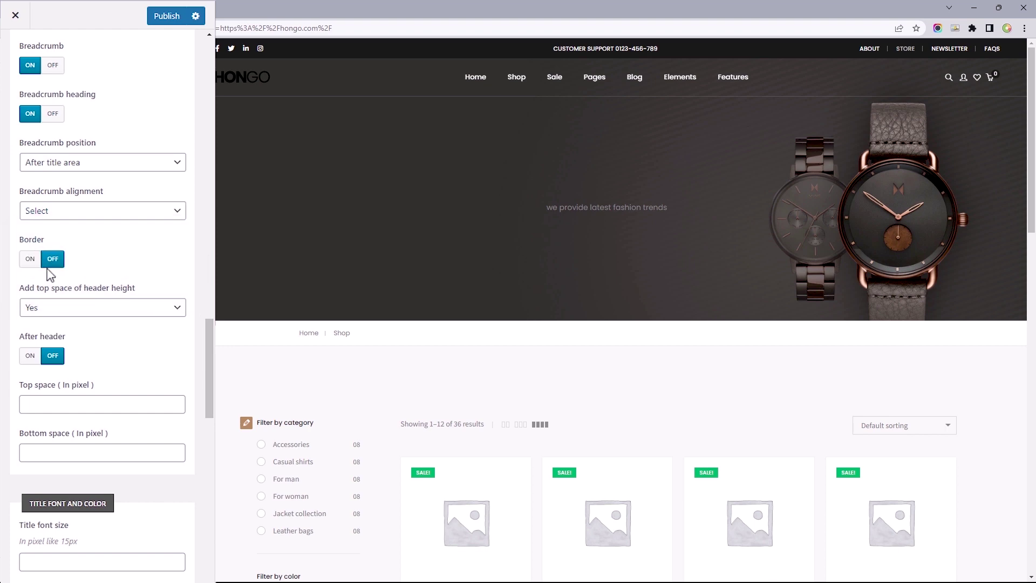
left_click(31, 260)
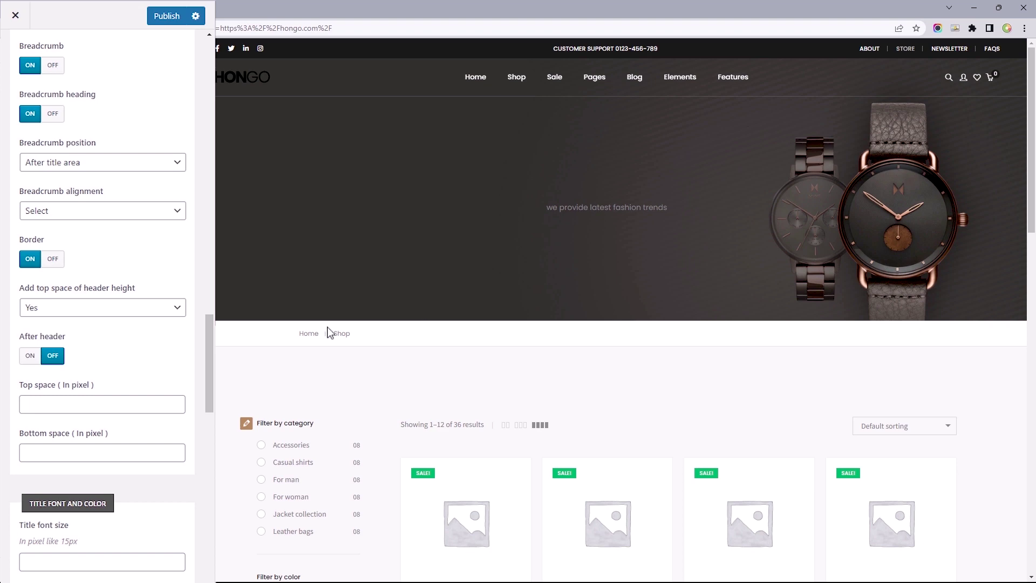
left_click_drag(209, 332, 212, 514)
scroll(196, 513, "up", 20)
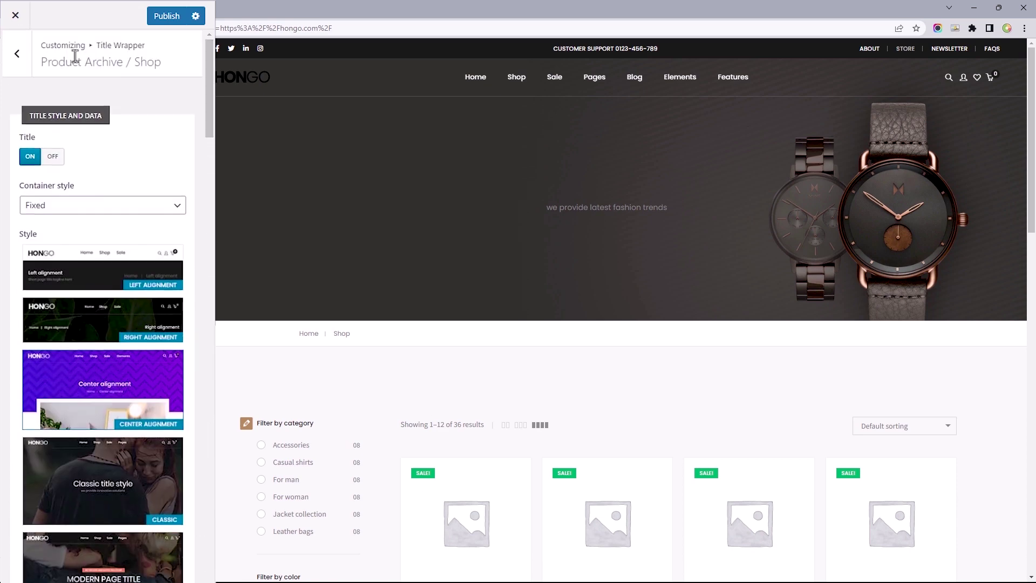
left_click(16, 57)
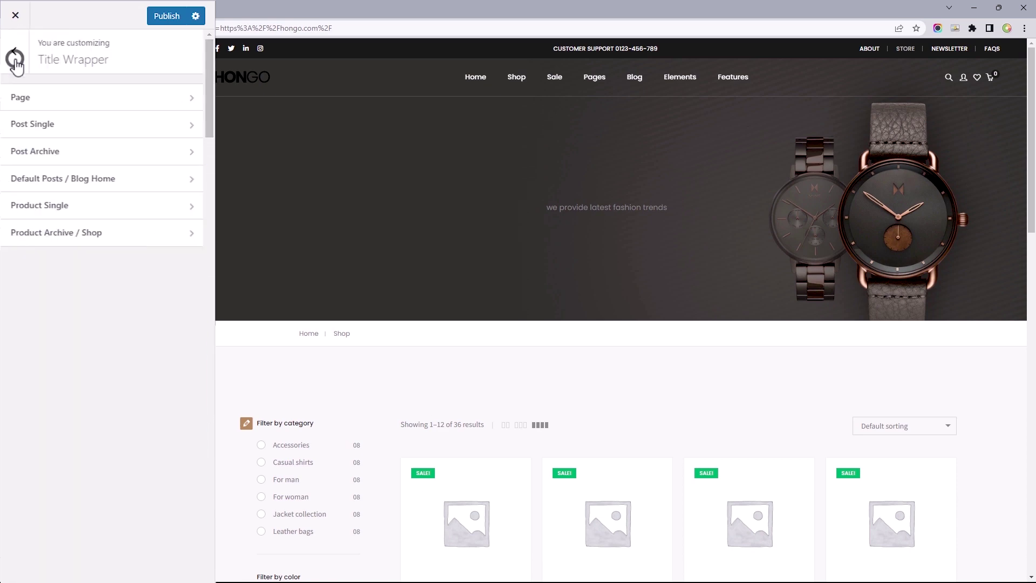
Leave the Title Wrapper settings and open the WooCommerce section of the Customizer.
left_click(31, 102)
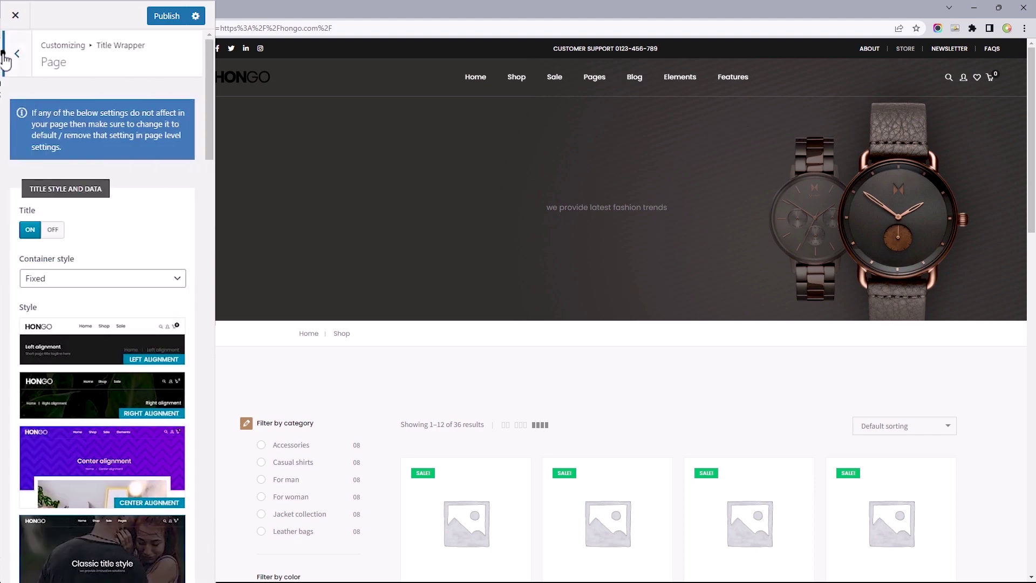
left_click(12, 56)
left_click(5, 56)
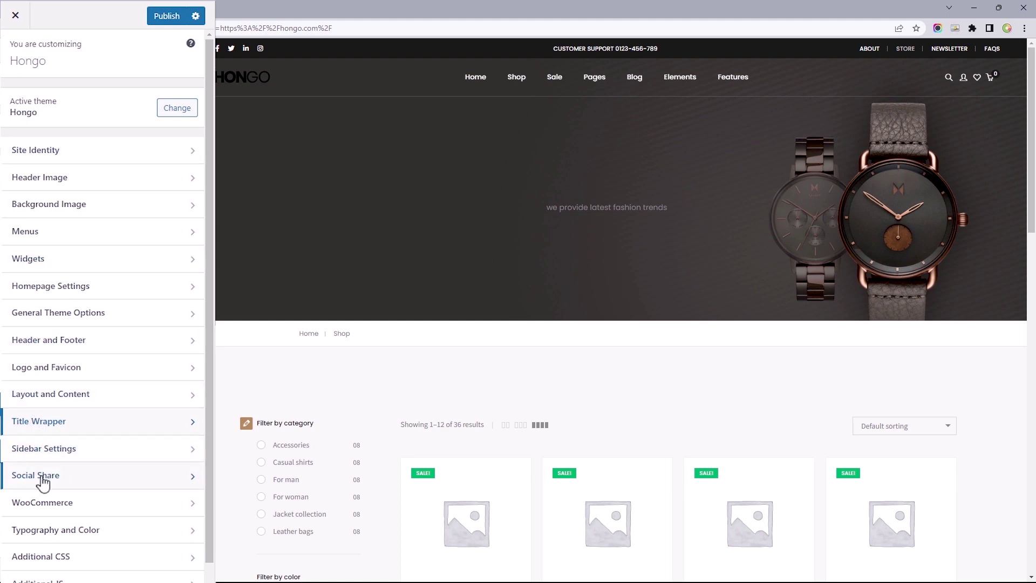
left_click(42, 507)
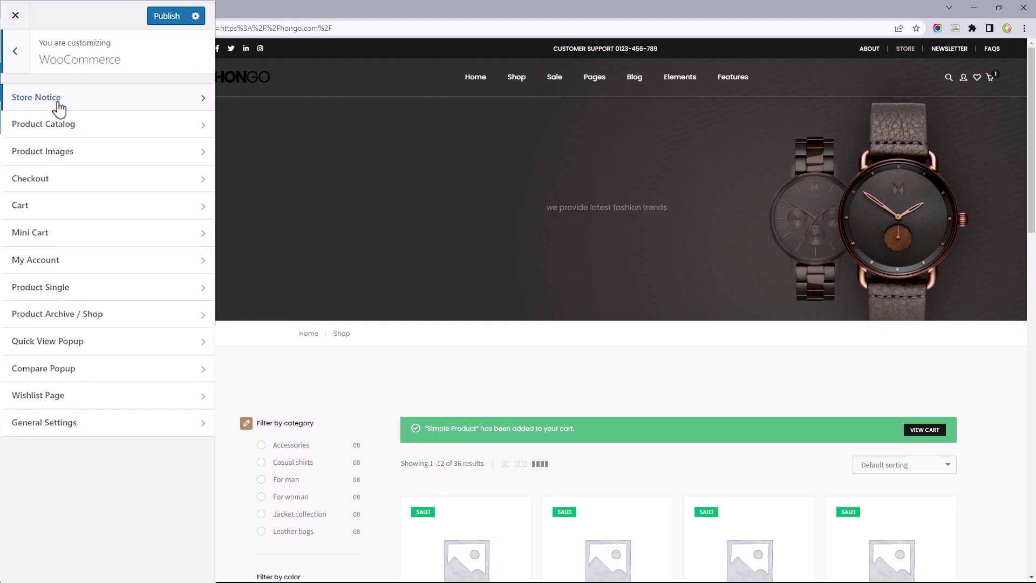
Look over the Checkout options and publish the pending Customizer changes.
left_click(54, 179)
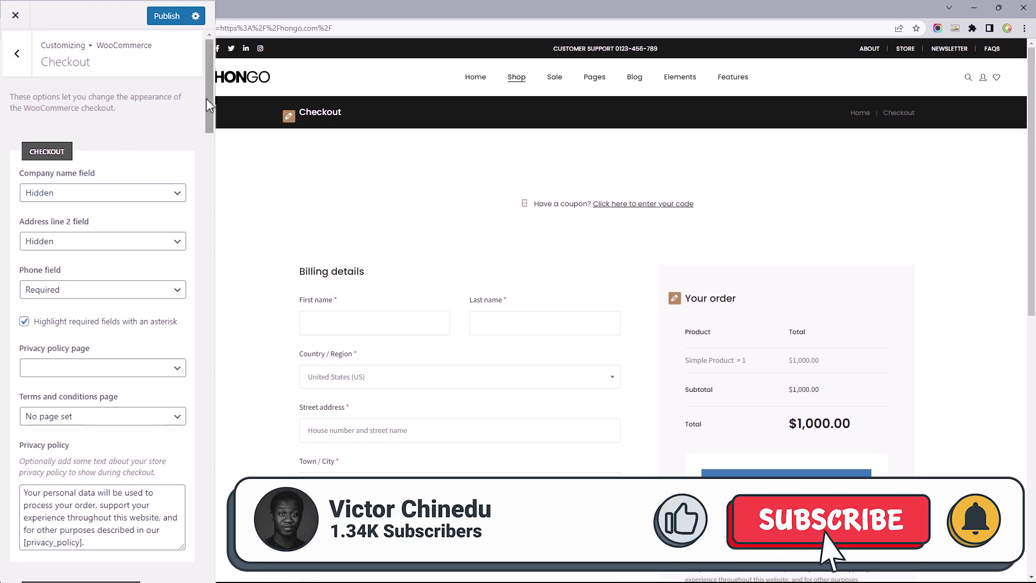
left_click_drag(209, 104, 210, 181)
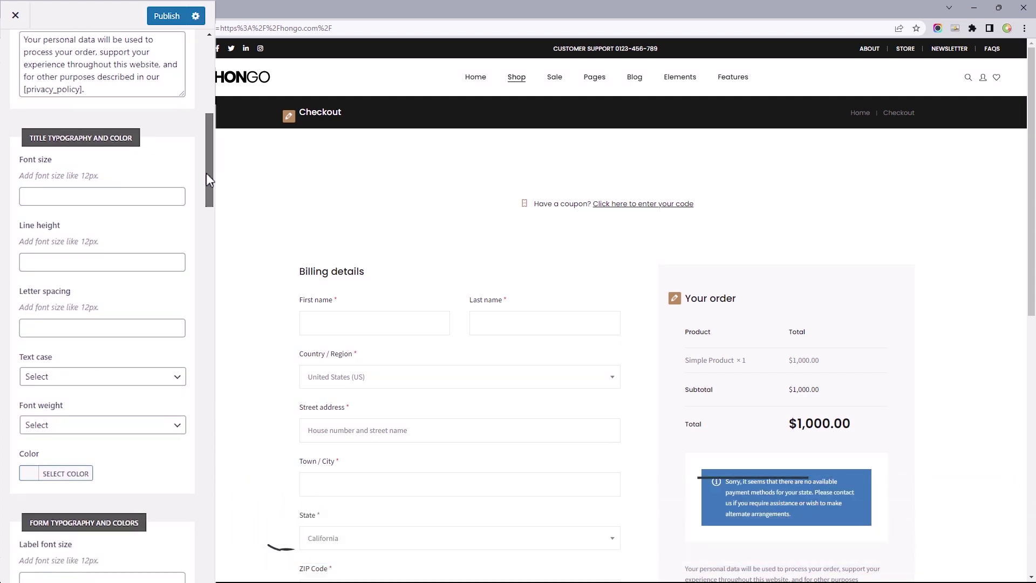
left_click_drag(209, 180, 209, 105)
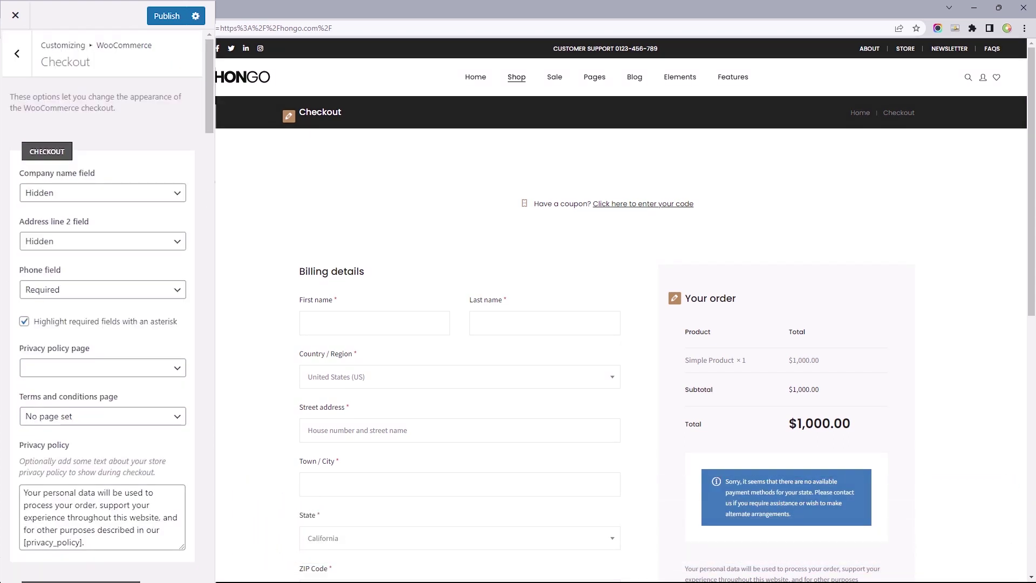
left_click(167, 15)
left_click(16, 54)
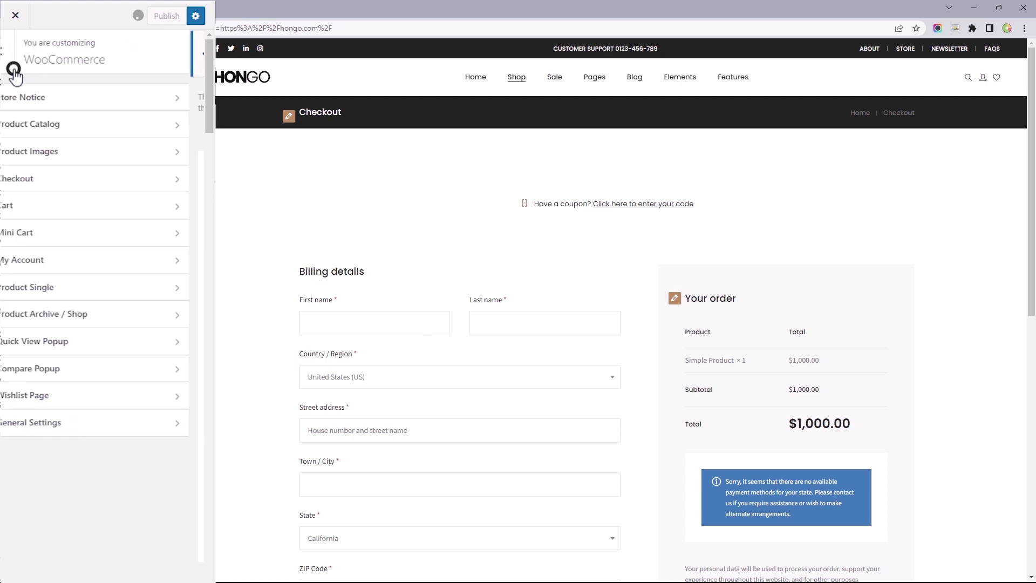
Turn 'Product on cart' OFF in the WooCommerce Cart settings to hide cross-sells.
left_click(46, 208)
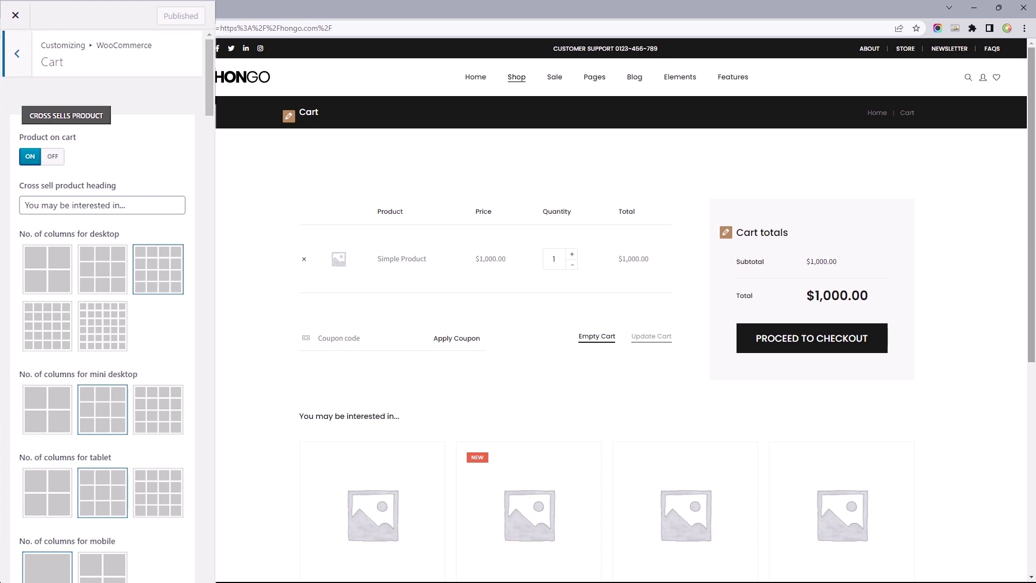
left_click(54, 158)
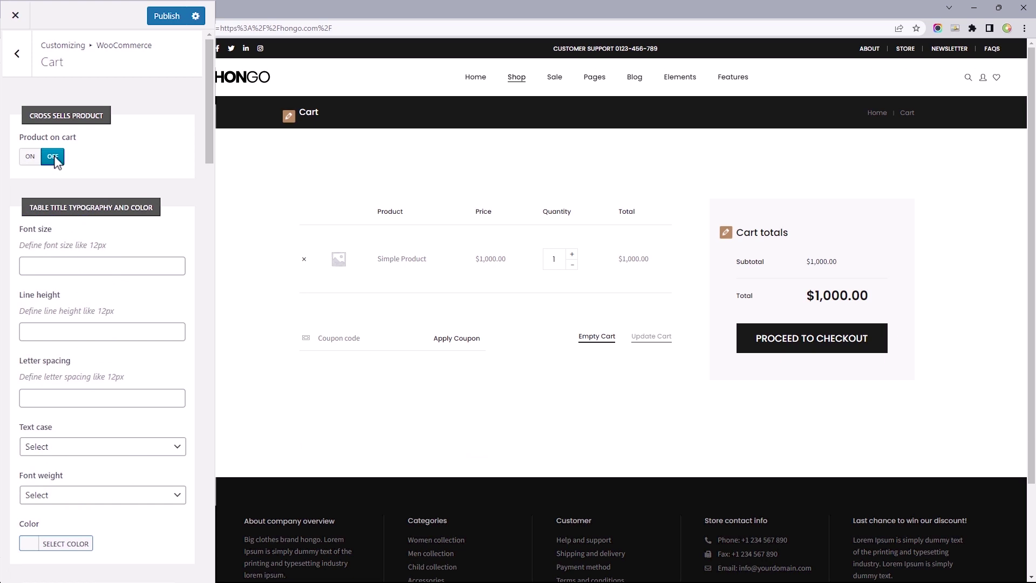
left_click(19, 63)
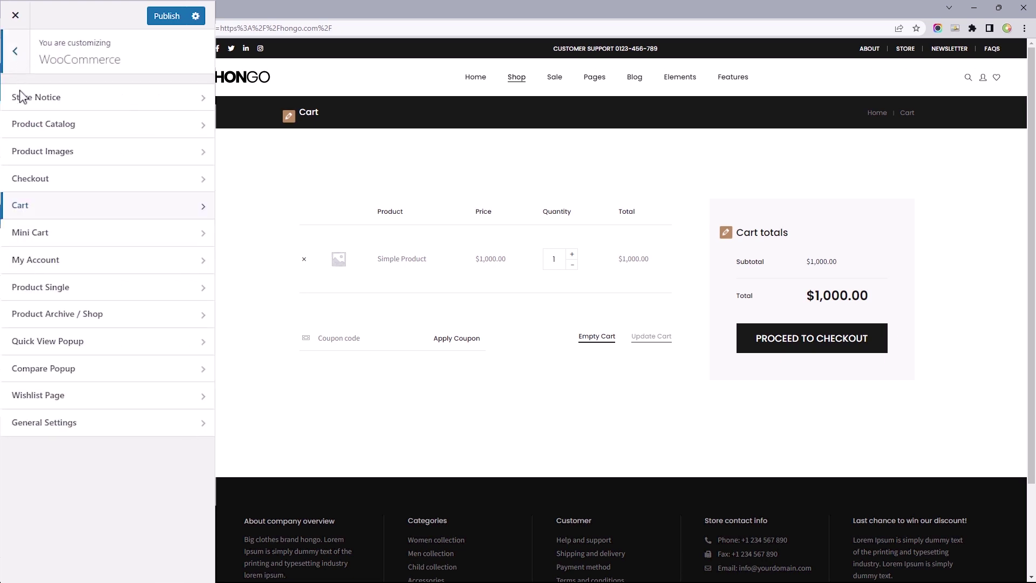
Set the mini cart to Always show with the third, right-side layout style.
left_click(54, 232)
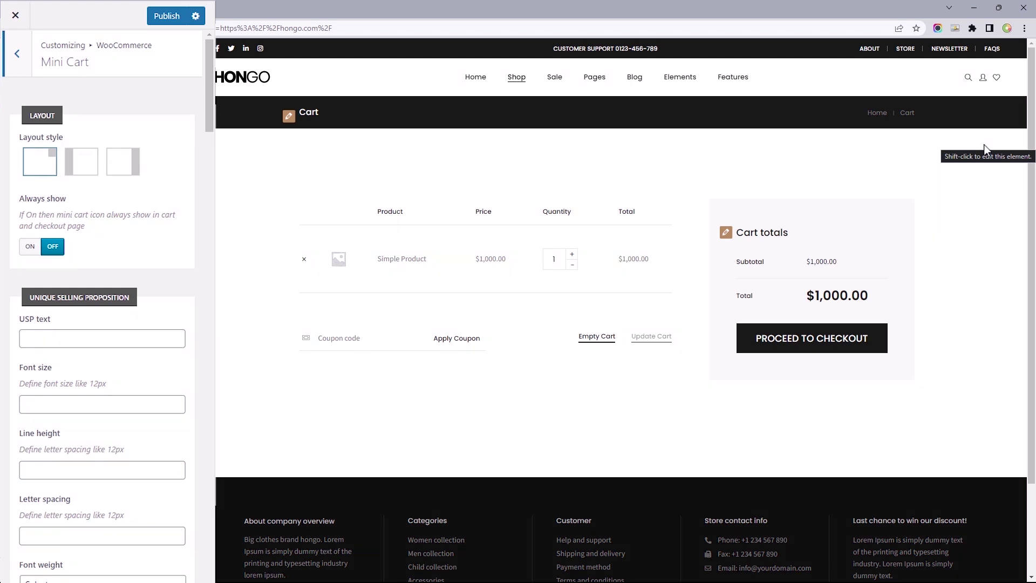
left_click(31, 249)
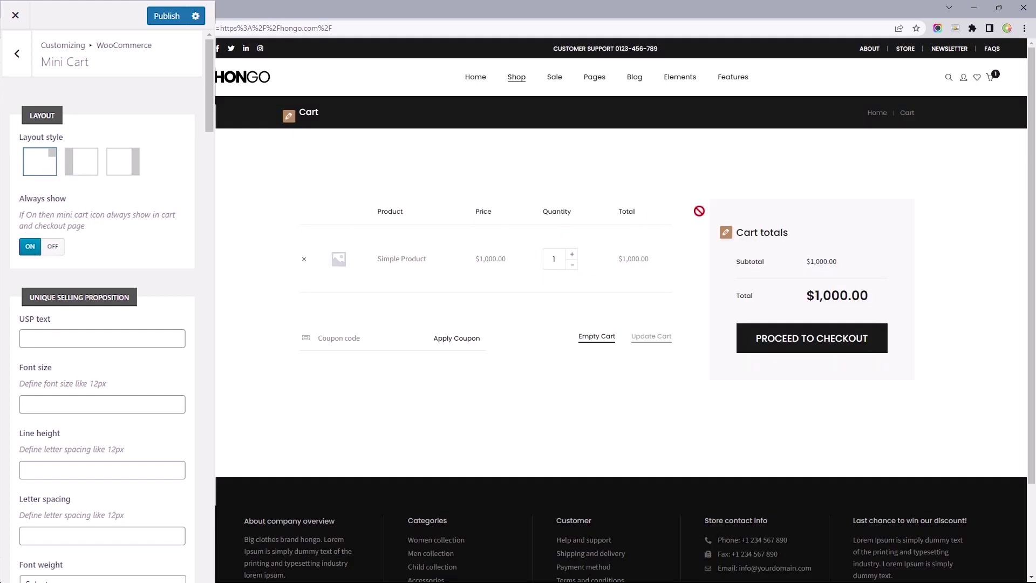
mouse_move(991, 79)
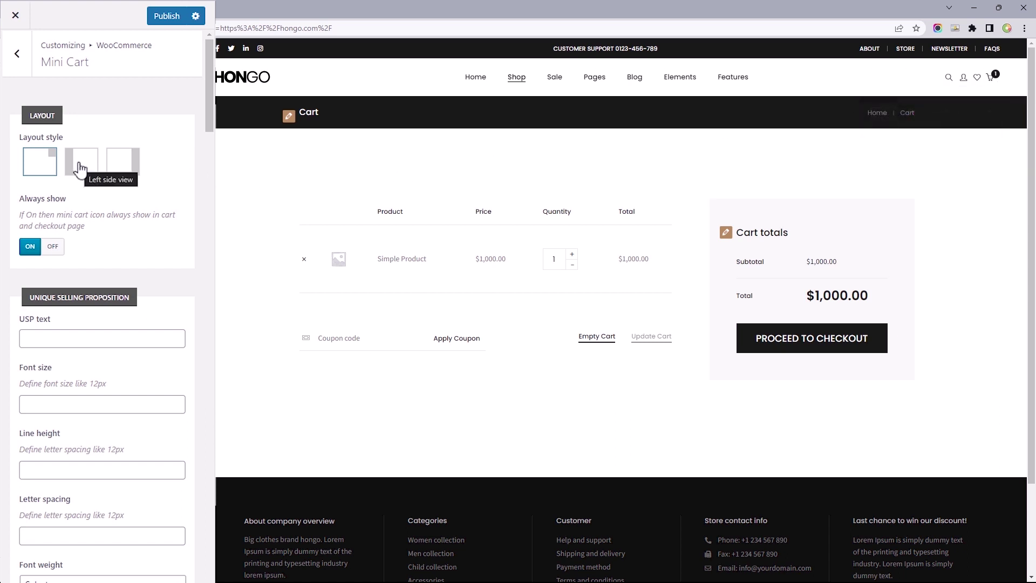
left_click(120, 168)
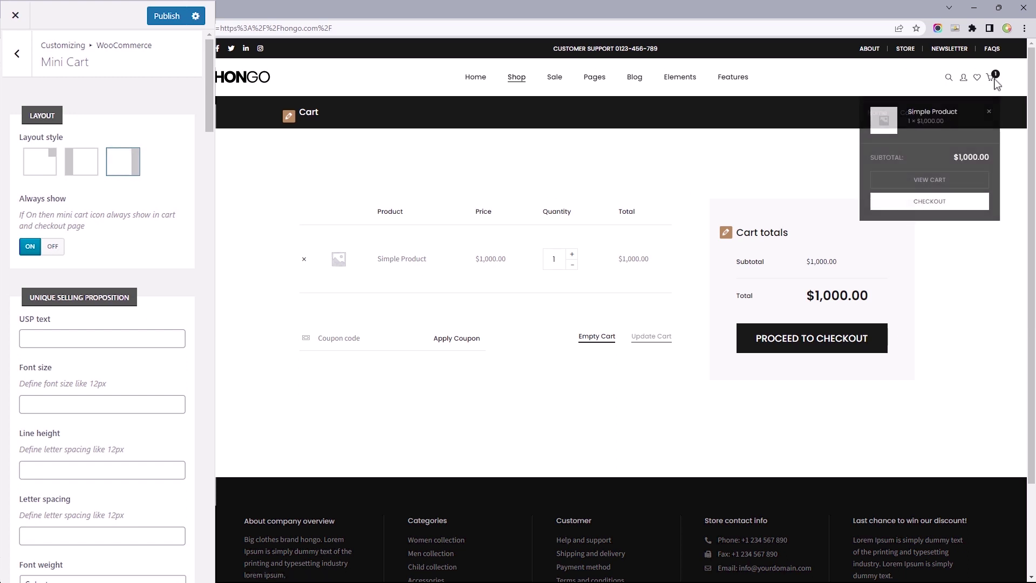
Publish the mini cart changes and check the side cart panel on the live homepage.
left_click(168, 16)
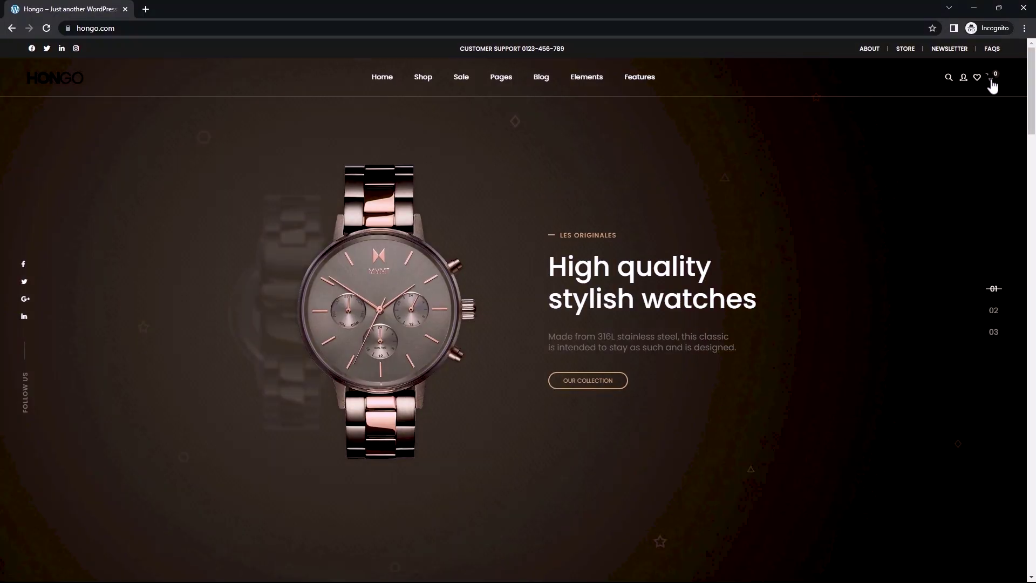
left_click(990, 78)
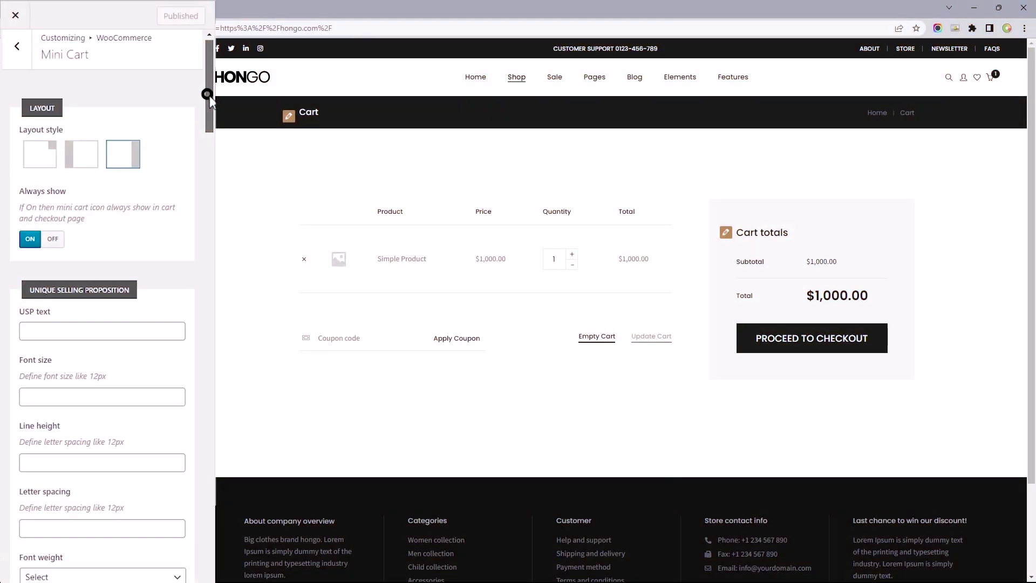
scroll(211, 131, "down", 5)
left_click_drag(210, 131, 206, 63)
Glance at the My Account settings, then open Product Single and scroll its style options.
left_click(17, 54)
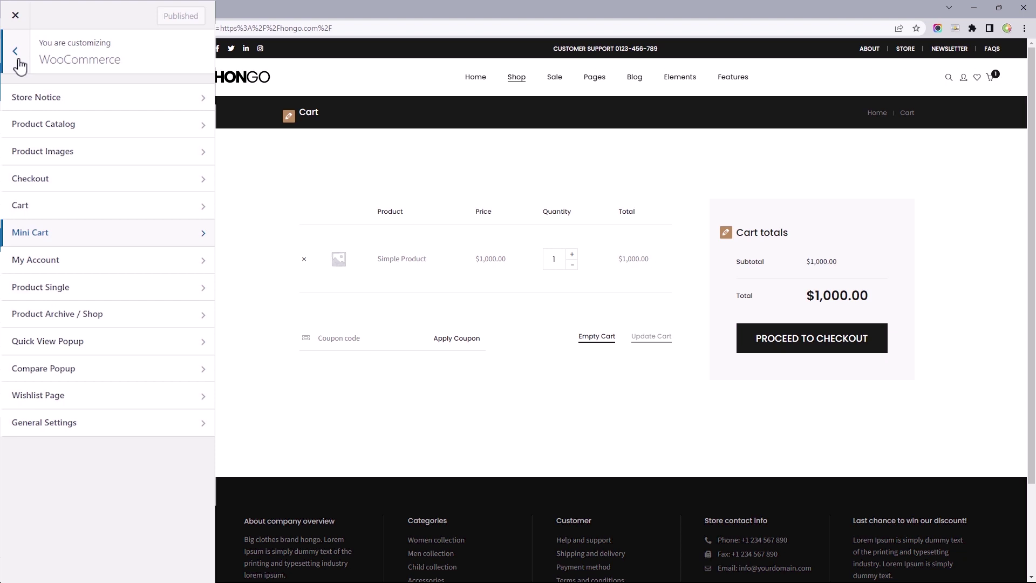
left_click(22, 261)
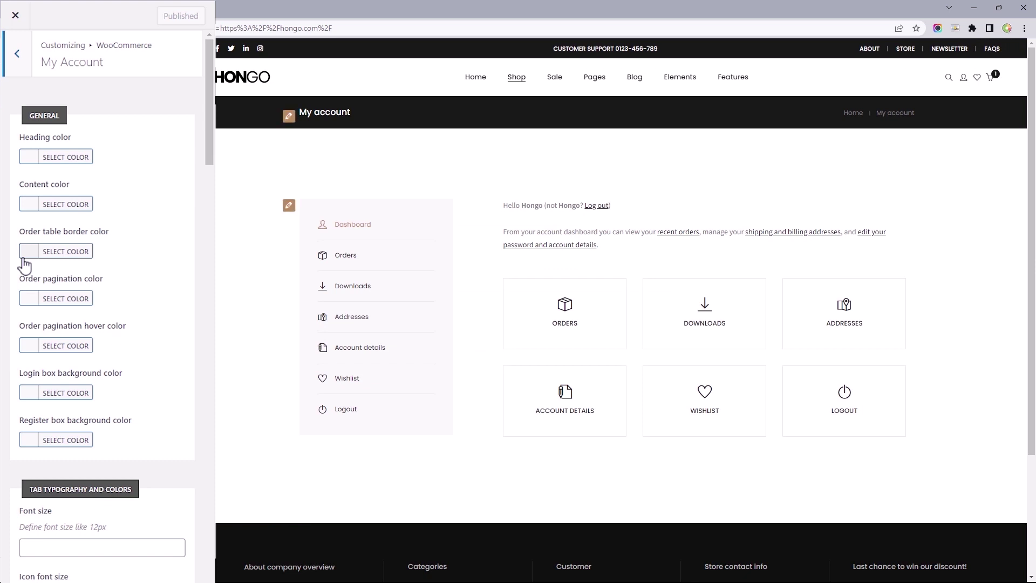
left_click(18, 54)
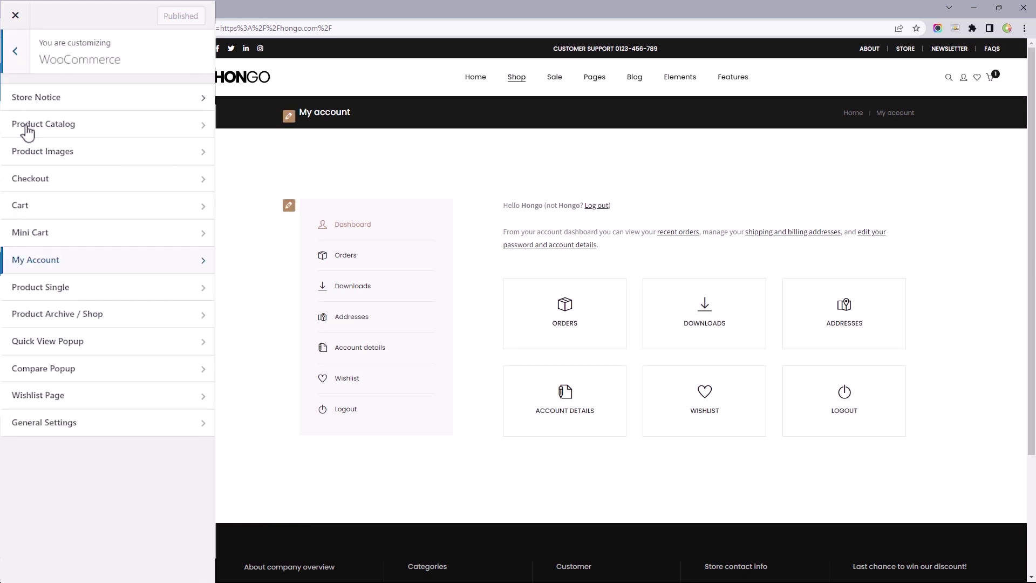
left_click(42, 285)
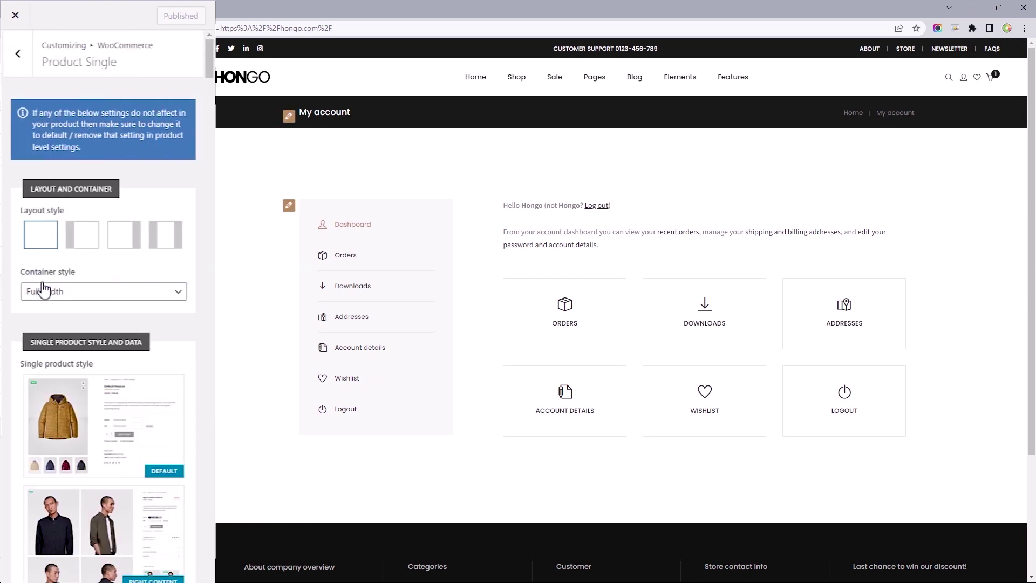
scroll(210, 59, "down", 3)
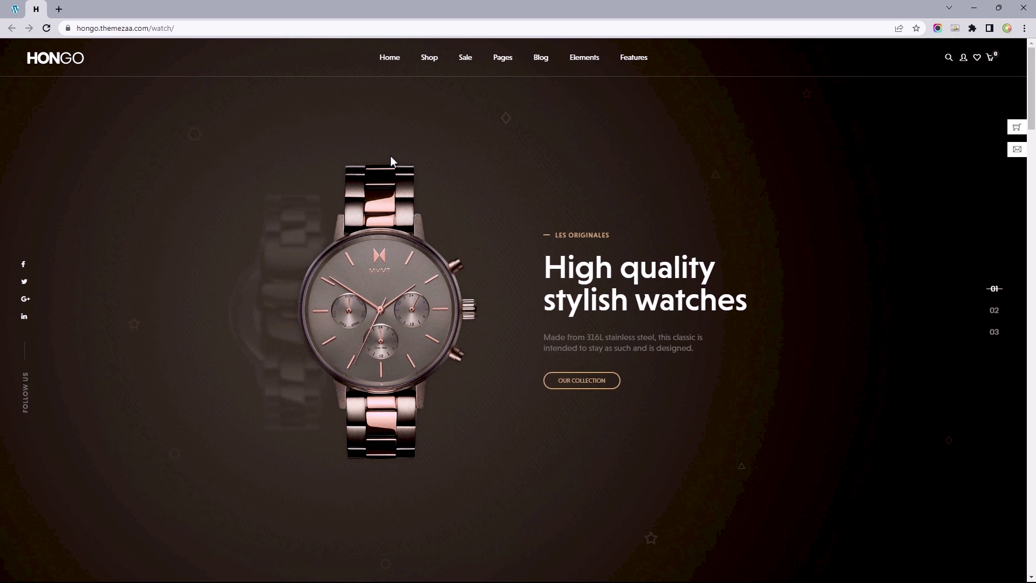
Preview the 'Product – Extended descriptions' page from the Shop menu in the Customizer.
mouse_move(426, 66)
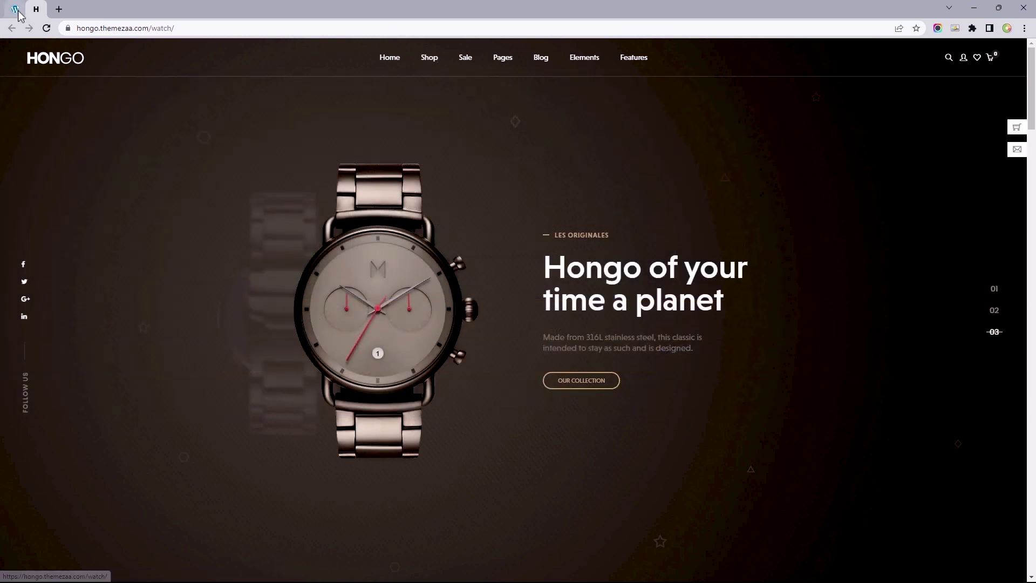
left_click(16, 10)
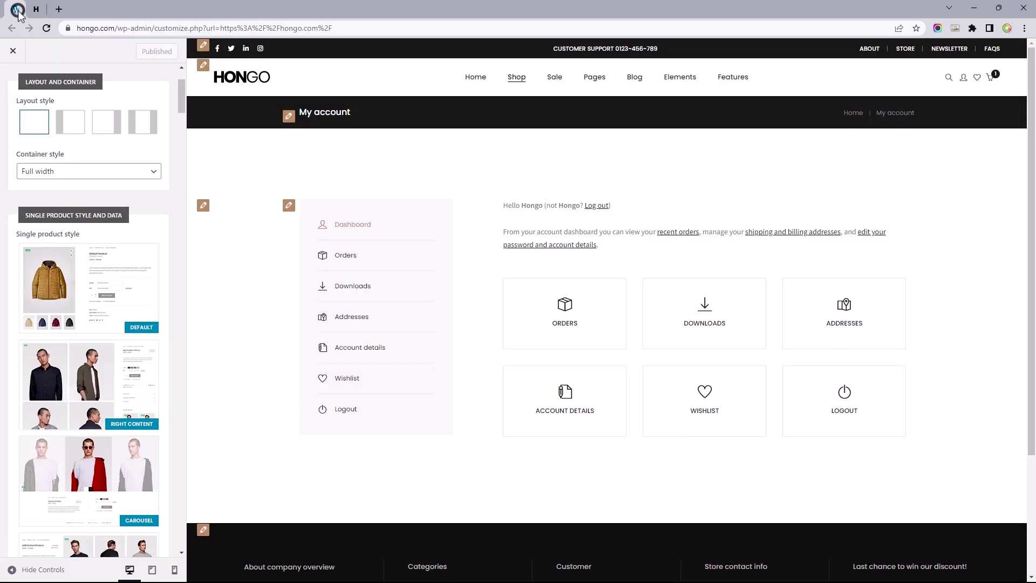
mouse_move(516, 81)
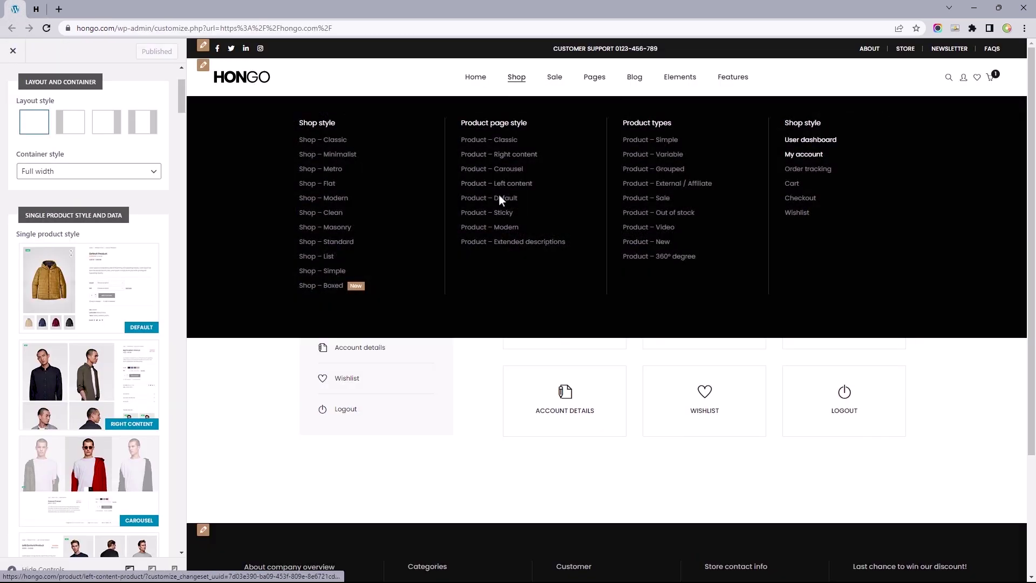
left_click(498, 247)
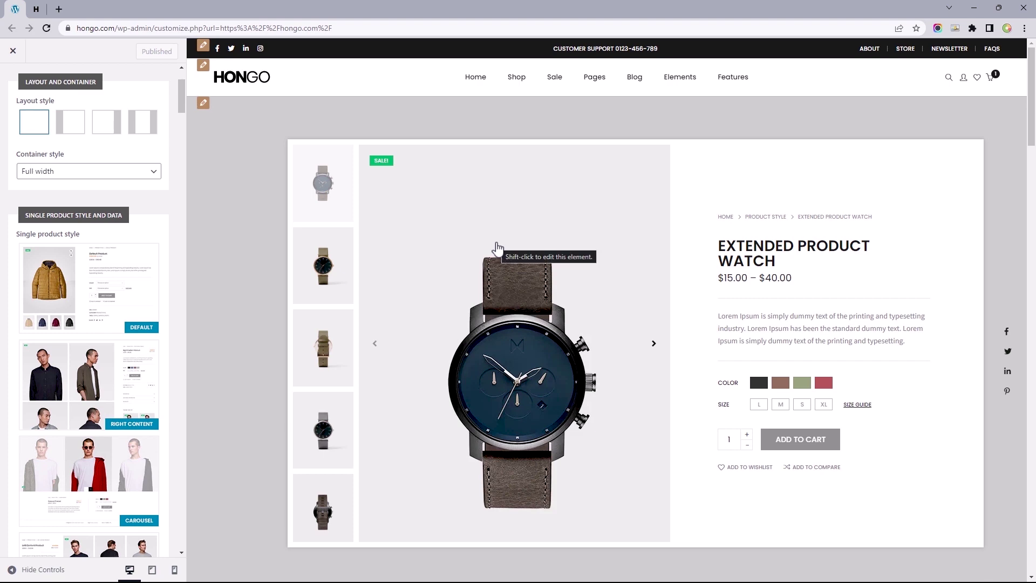
Try the Default dropdown variation swatch style, then set it back to Boxed.
scroll(178, 81, "down", 15)
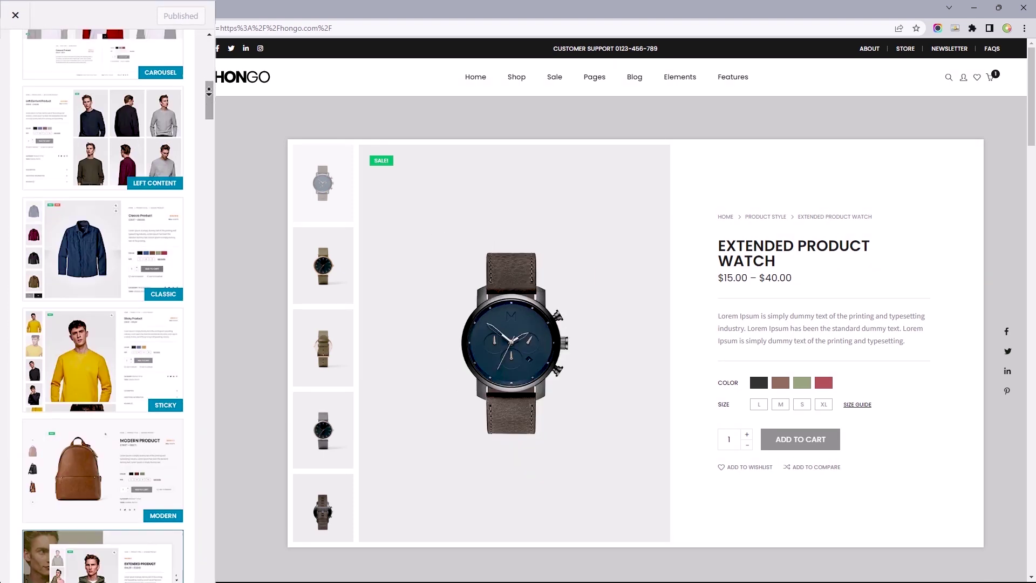
left_click(105, 89)
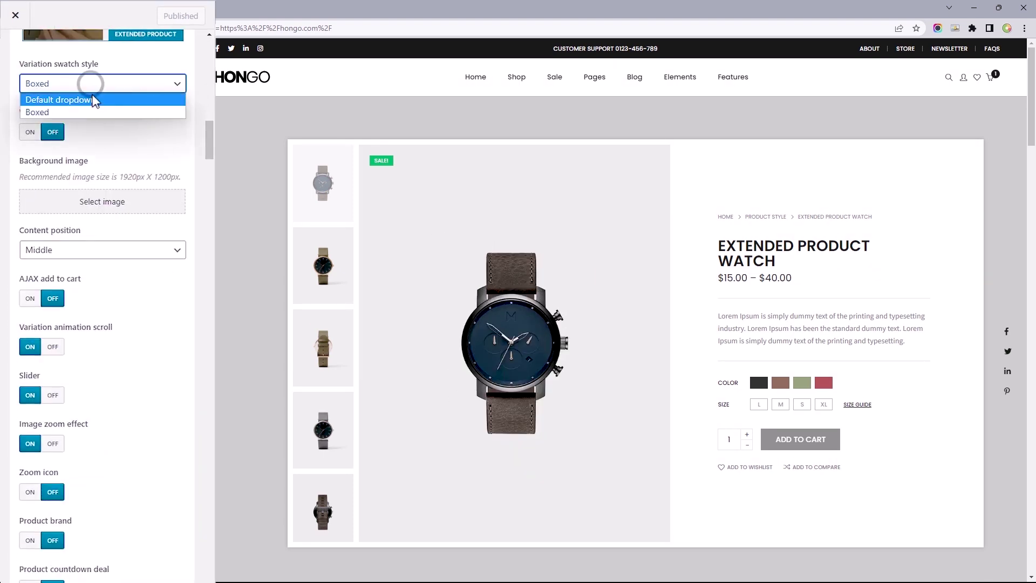
left_click(94, 100)
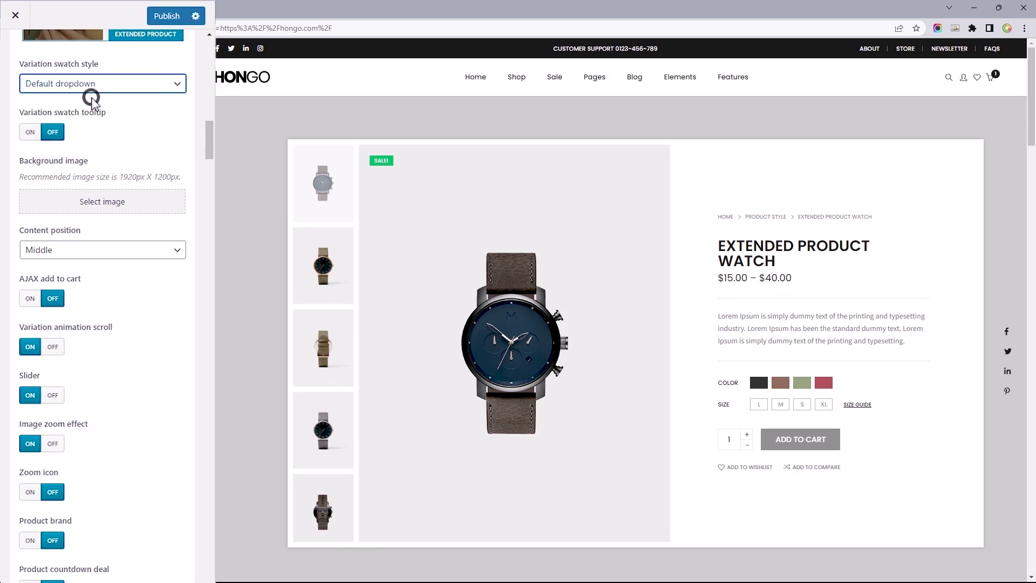
left_click(76, 86)
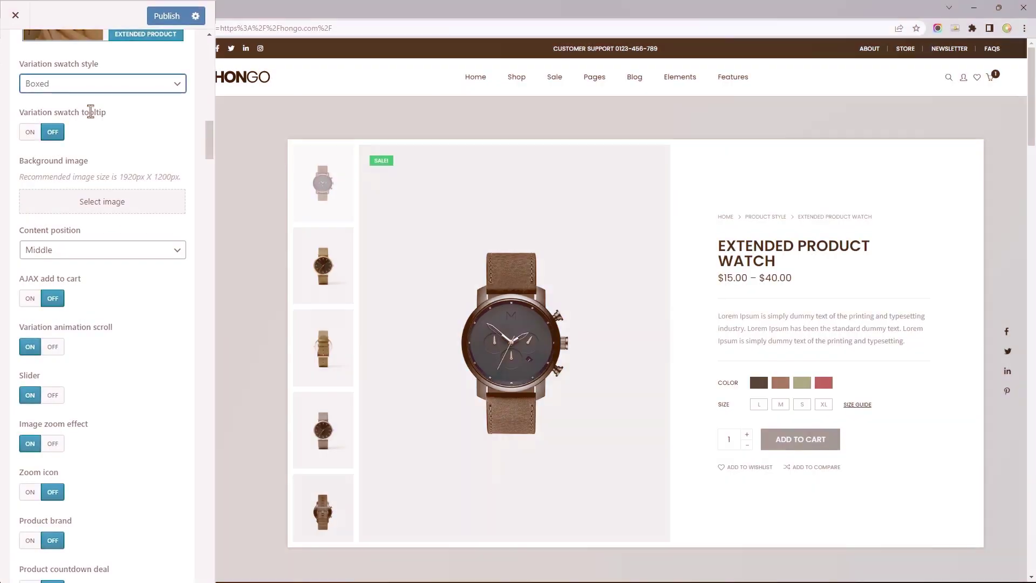
Turn on AJAX add to cart and add the Green, size L watch to the cart.
left_click(802, 384)
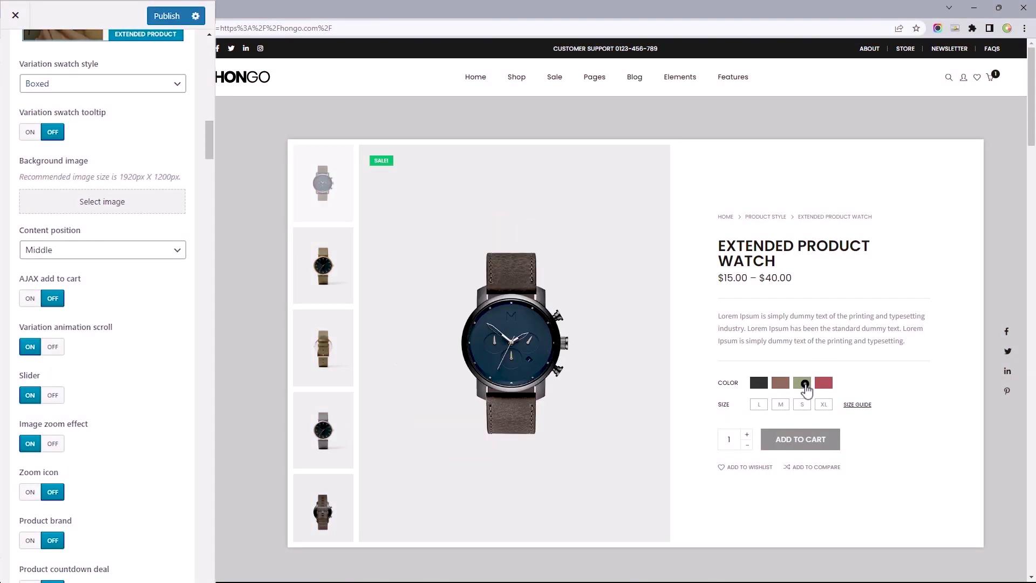
left_click(759, 404)
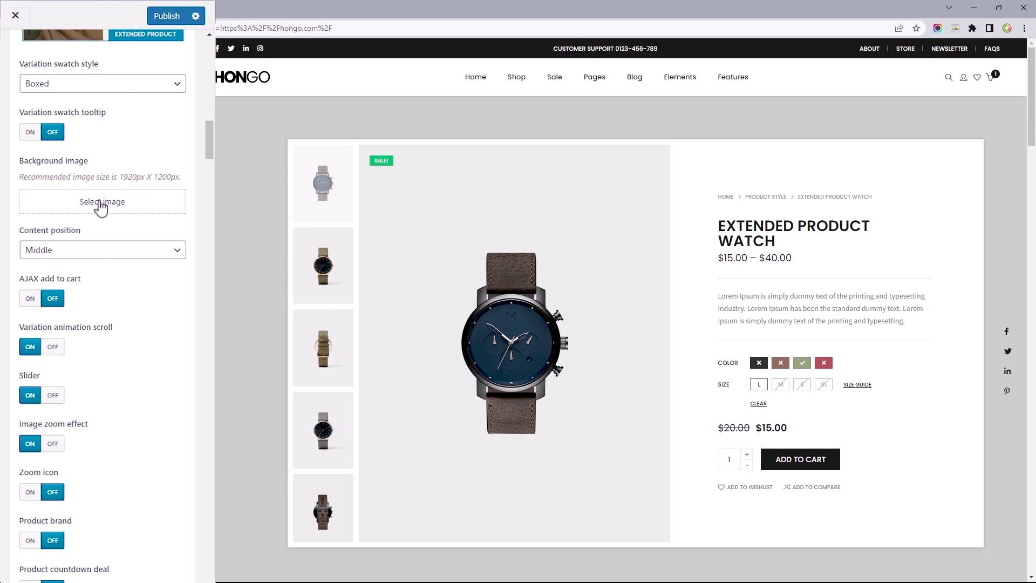
left_click(30, 298)
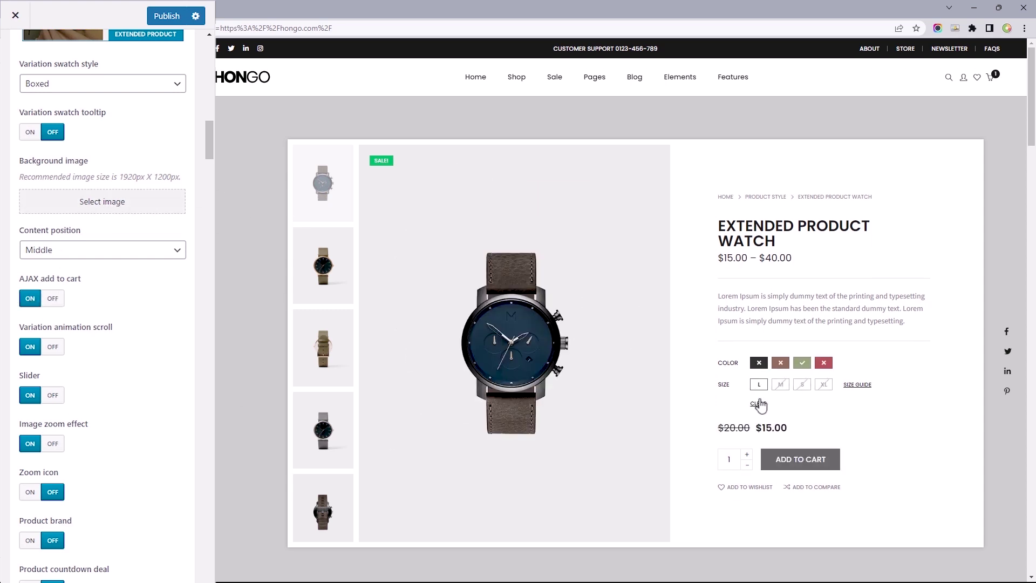
left_click(797, 461)
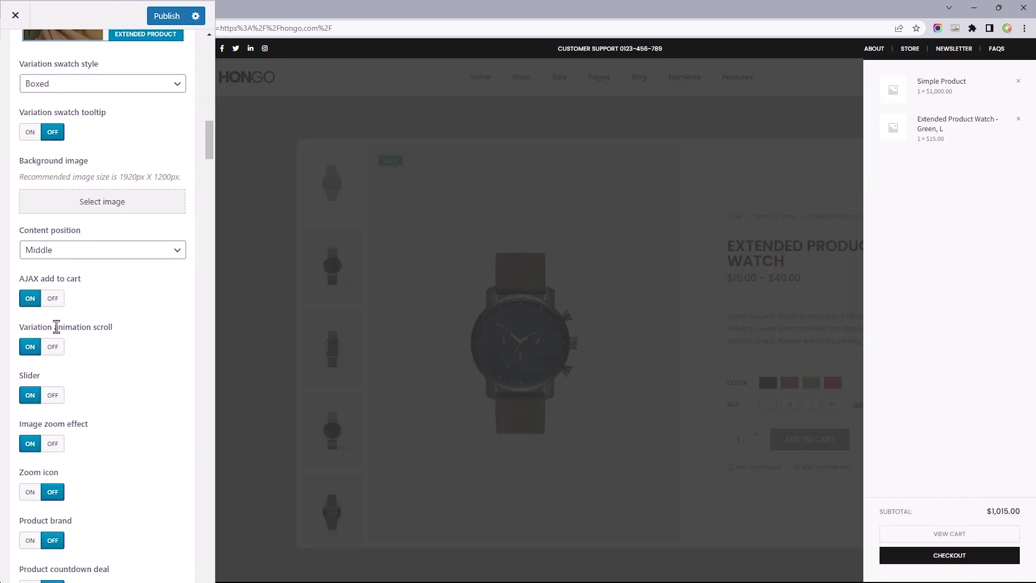
Close the mini-cart drawer and scroll the panel to Breadcrumb & Navigation Box.
middle_click(209, 154)
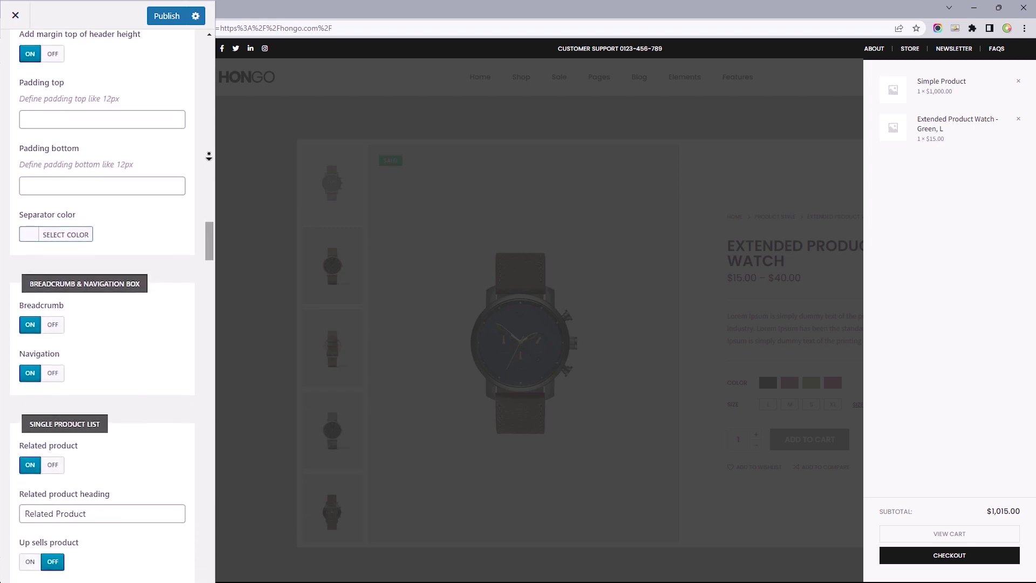
left_click(237, 250)
left_click_drag(209, 229, 209, 244)
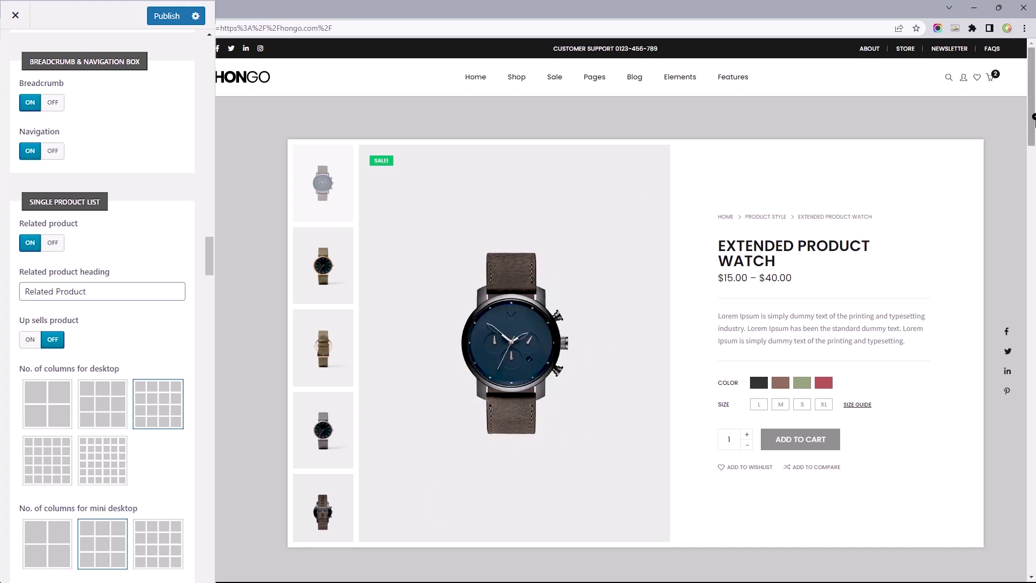
Turn off the previous/next product Navigation on single product pages.
scroll(1034, 142, "down", 2)
scroll(1033, 141, "down", 2)
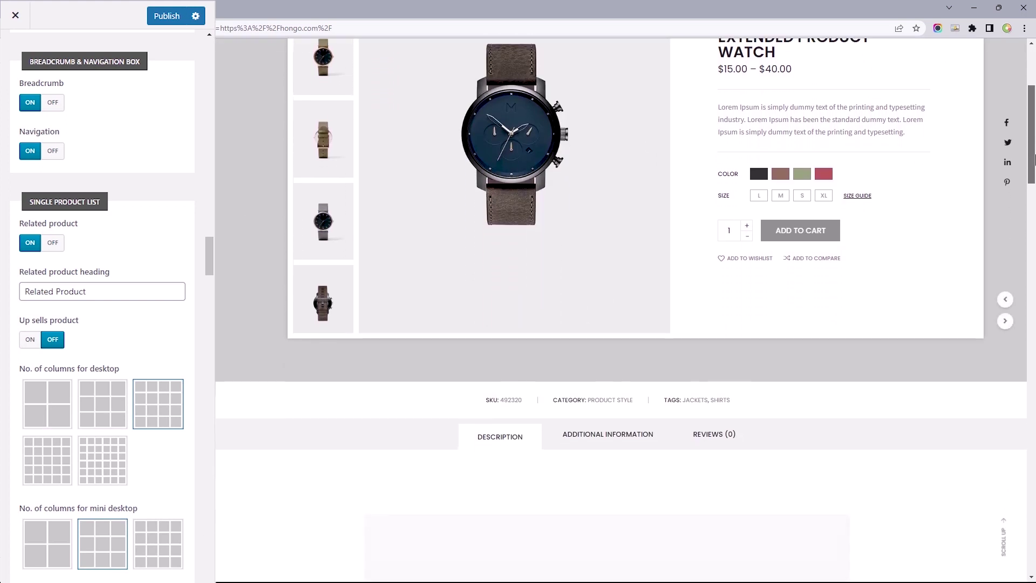
mouse_move(1007, 308)
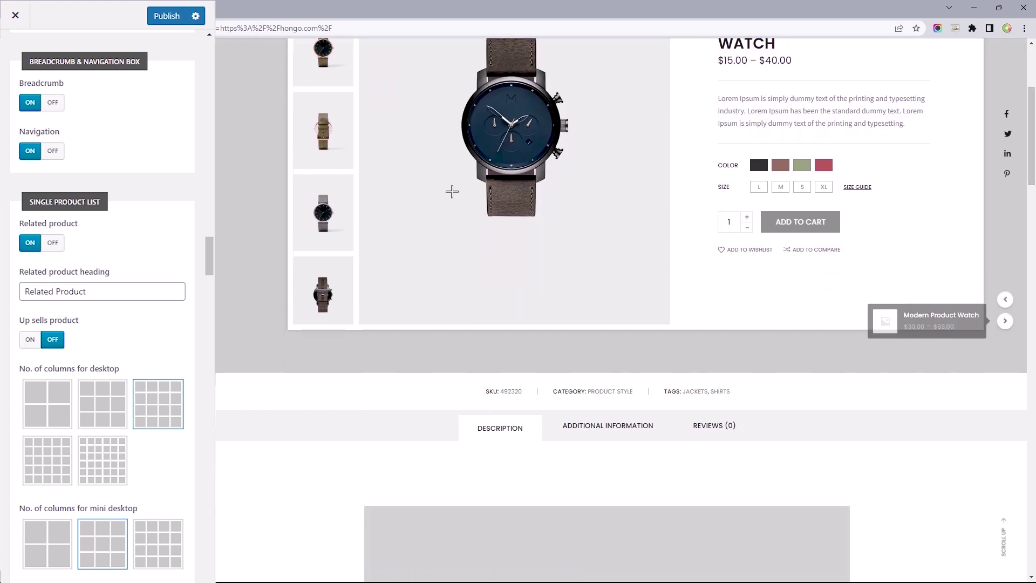
left_click(50, 150)
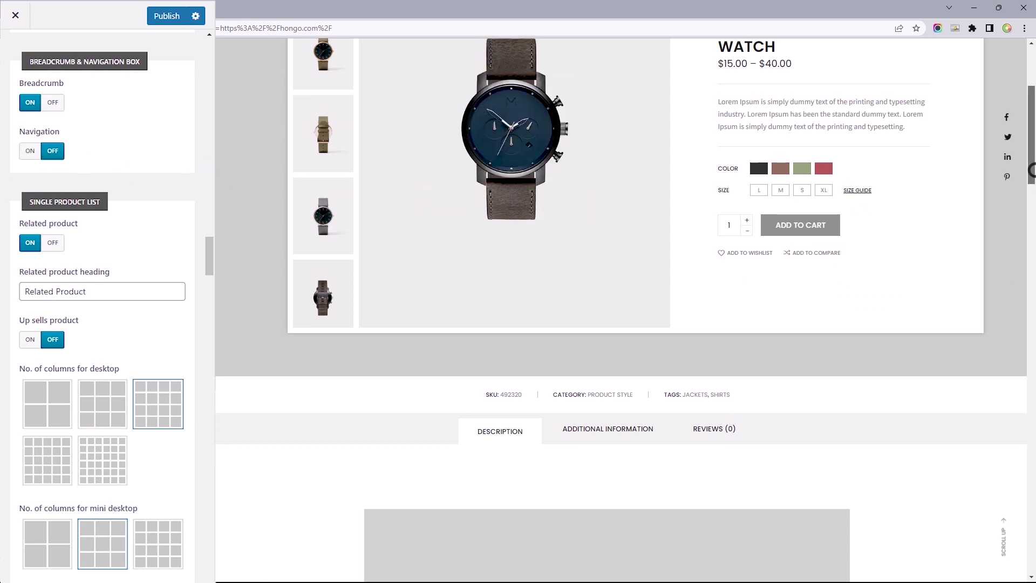
Turn on the Size guide, preview and close its chart, then return to the WooCommerce list.
scroll(207, 247, "down", 3)
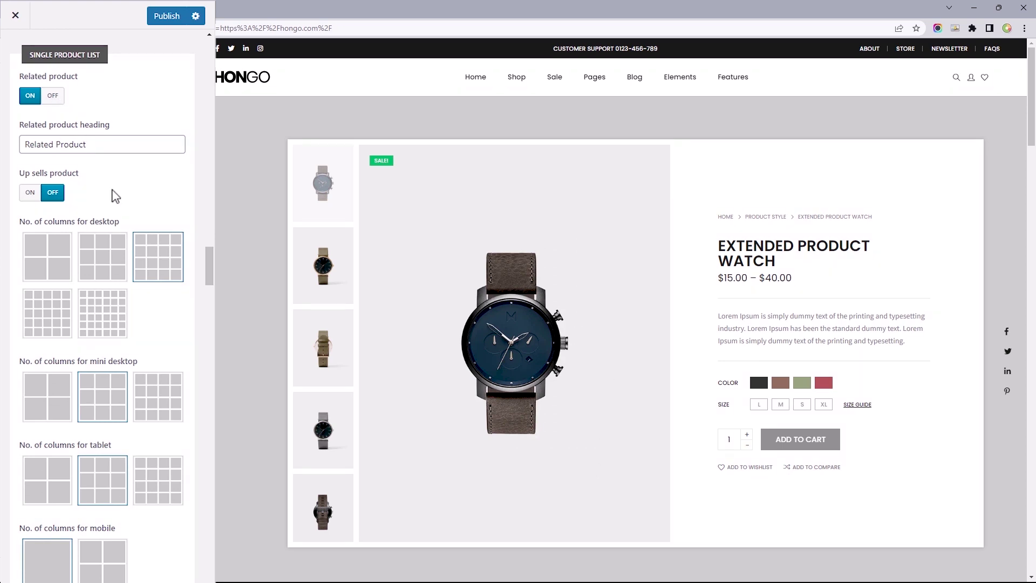
scroll(203, 270, "down", 3)
left_click_drag(203, 270, 200, 323)
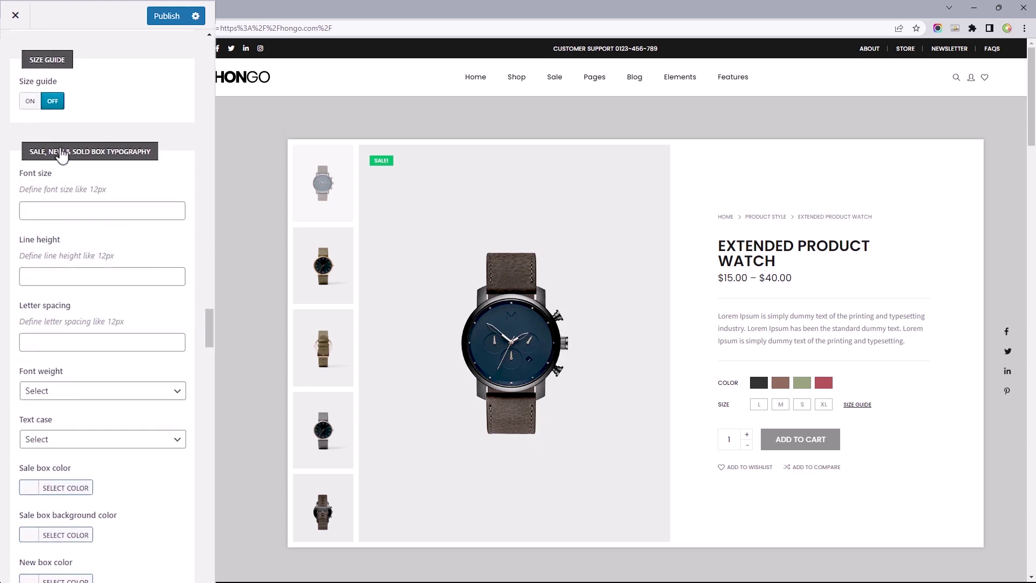
left_click(31, 101)
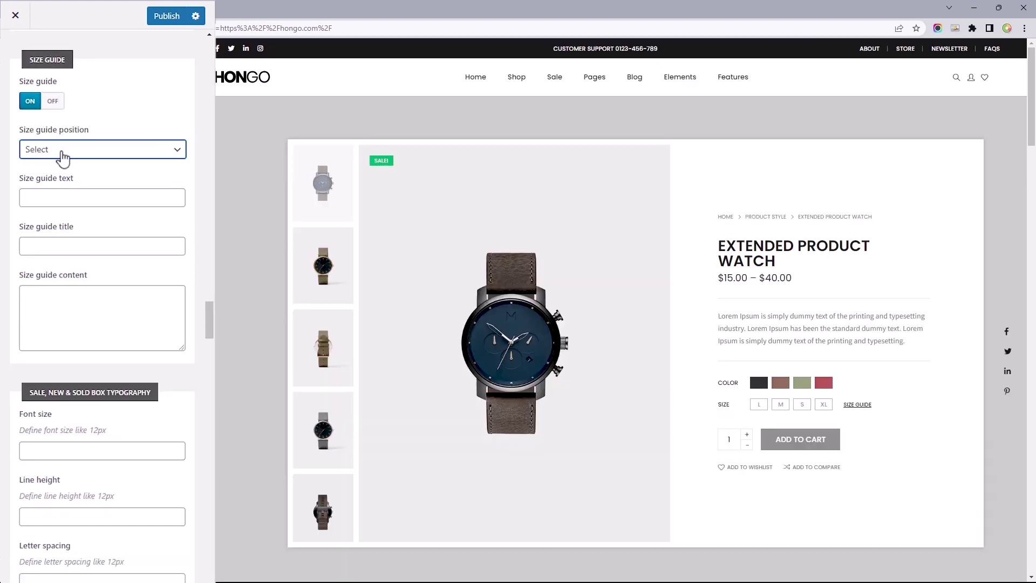
left_click(858, 405)
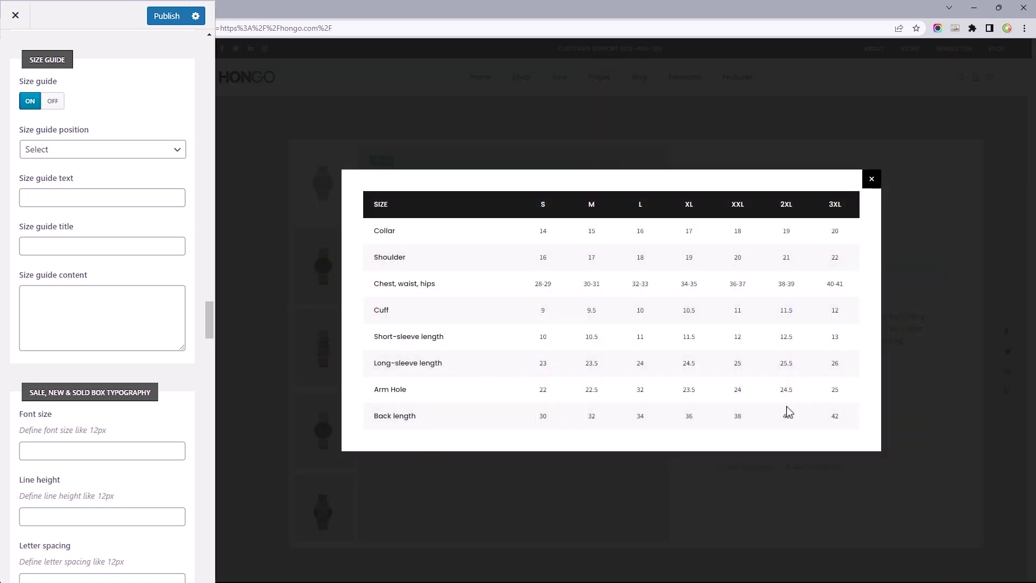
left_click_drag(208, 319, 206, 336)
left_click(263, 334)
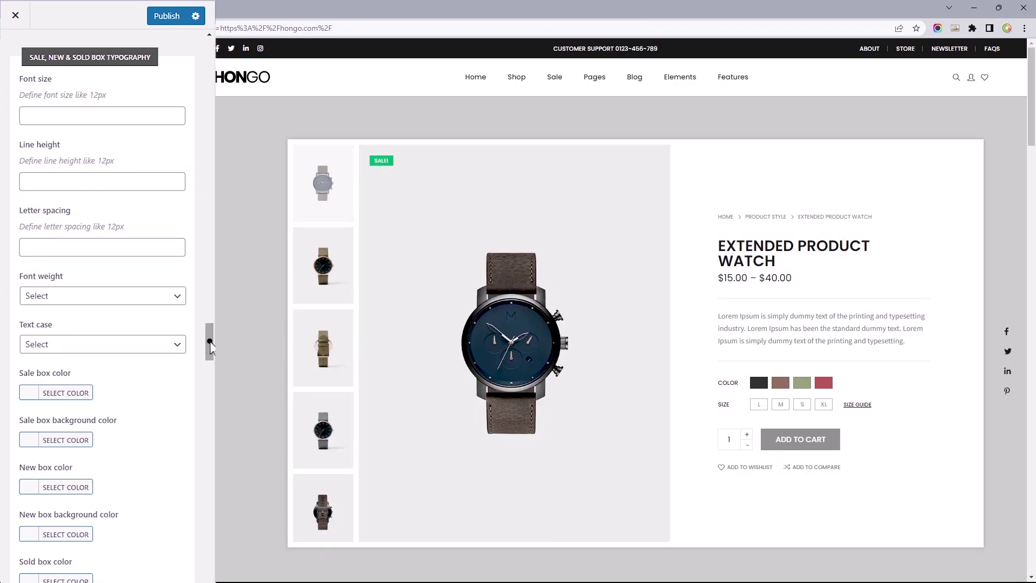
left_click_drag(209, 341, 201, 44)
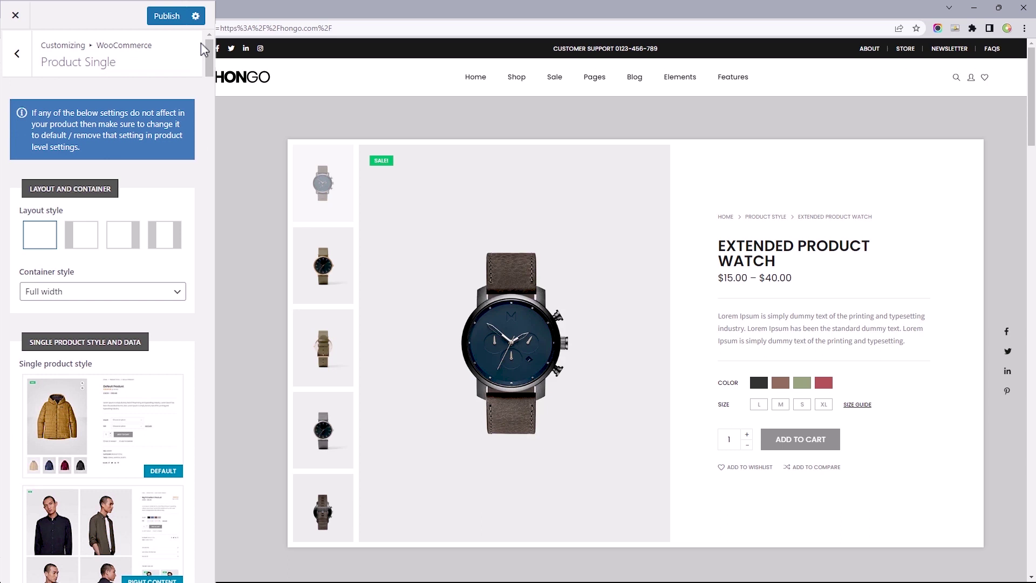
left_click(17, 53)
Open Product Archive / Shop, keep Shop Sidebar on the left, and review list style and columns.
left_click(47, 307)
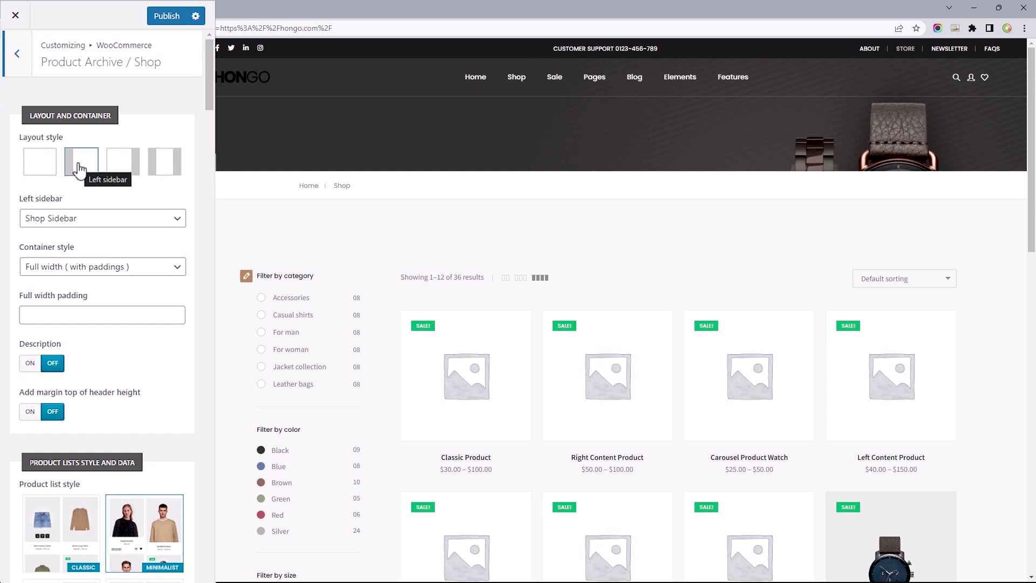
left_click(68, 217)
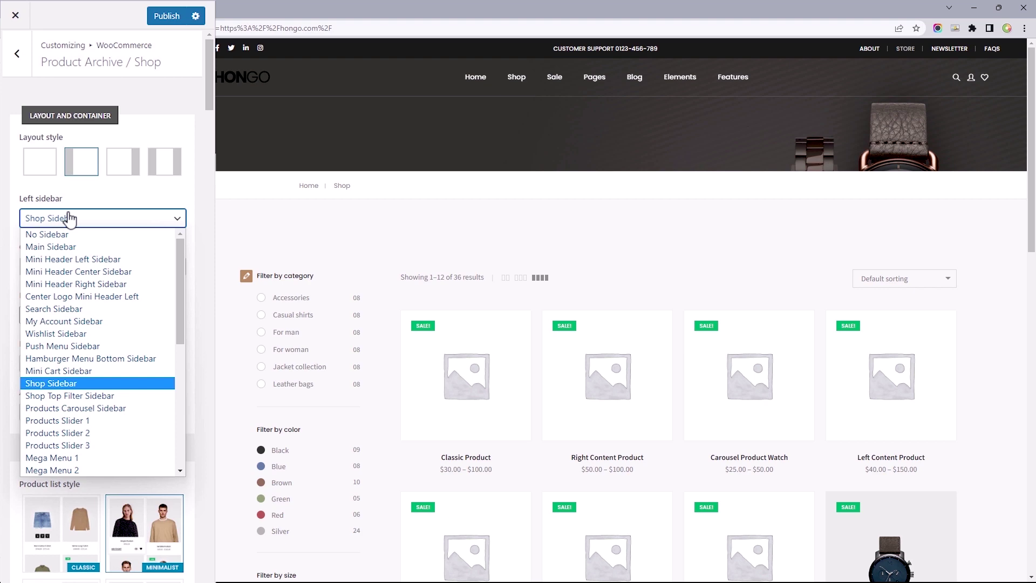
key("Escape")
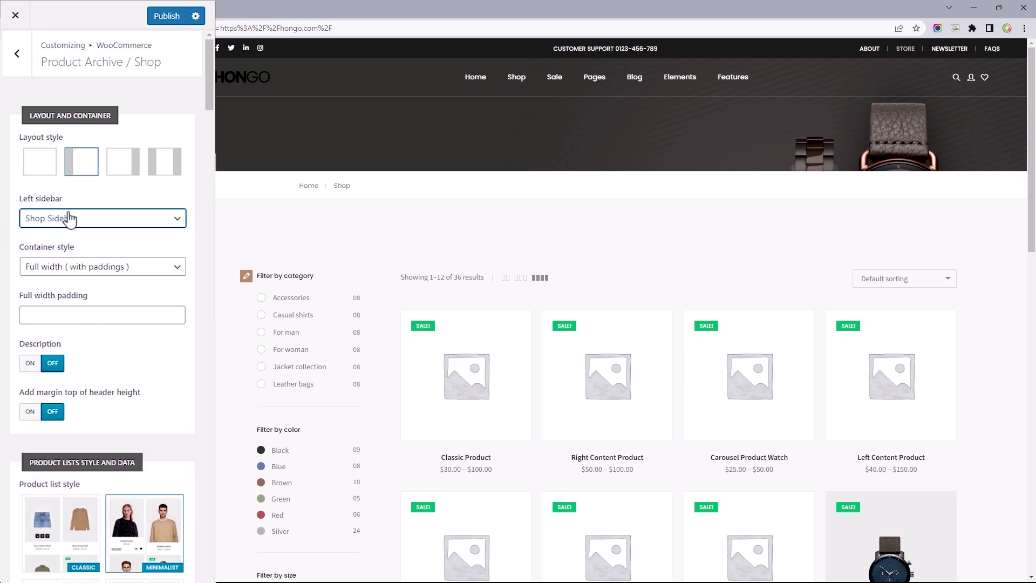
left_click_drag(203, 79, 206, 125)
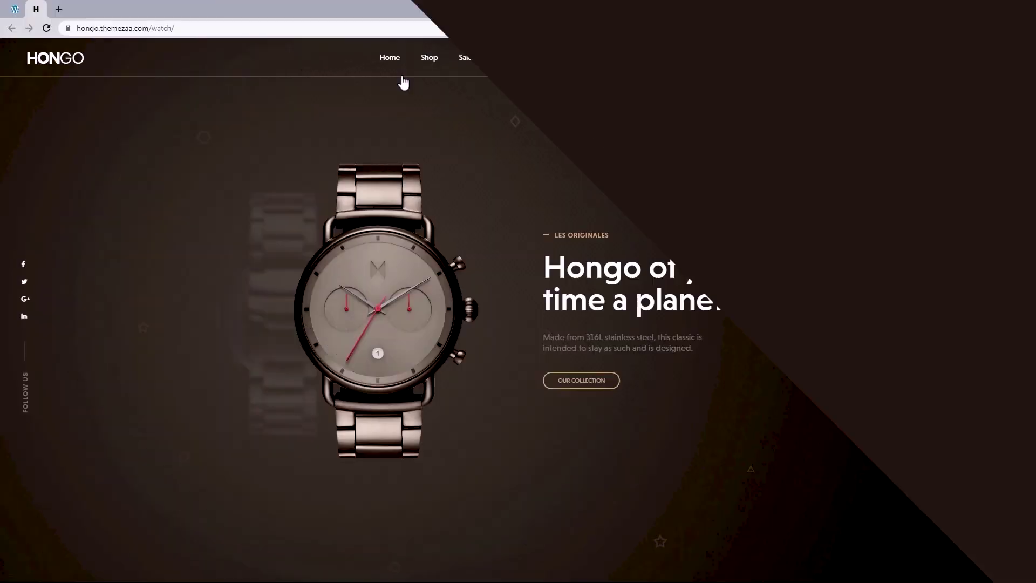
mouse_move(425, 64)
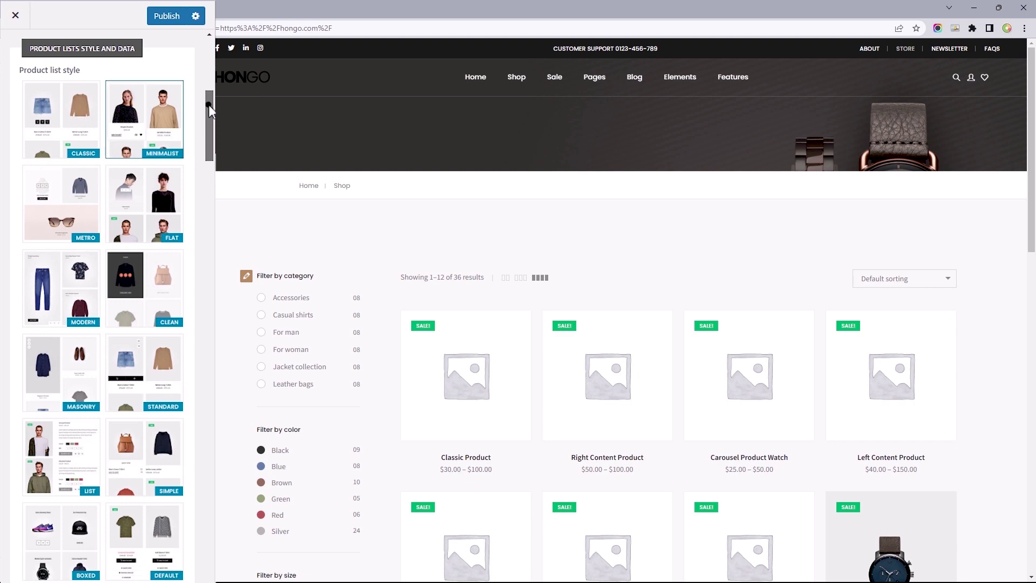
left_click_drag(209, 108, 195, 181)
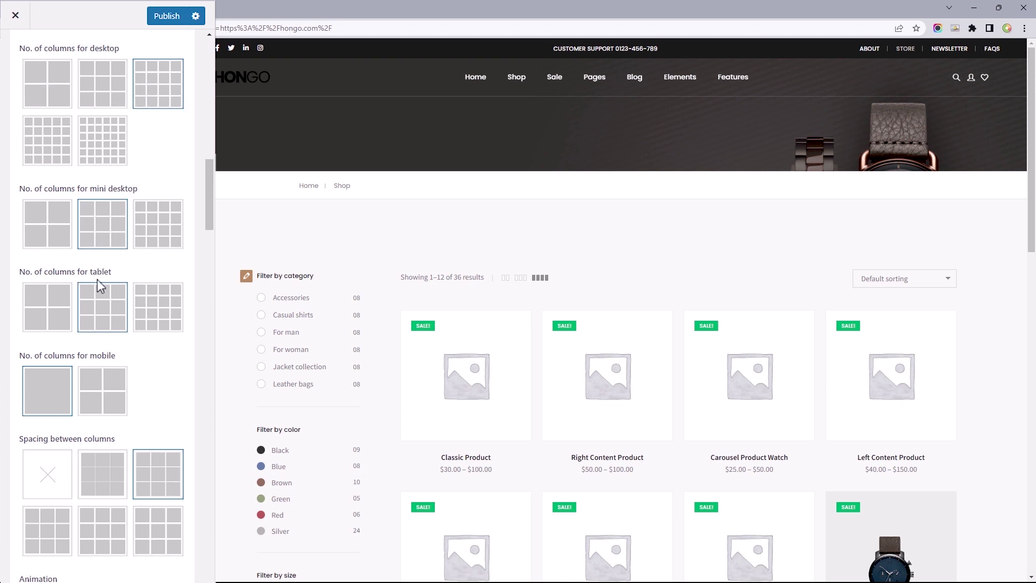
left_click_drag(206, 184, 205, 260)
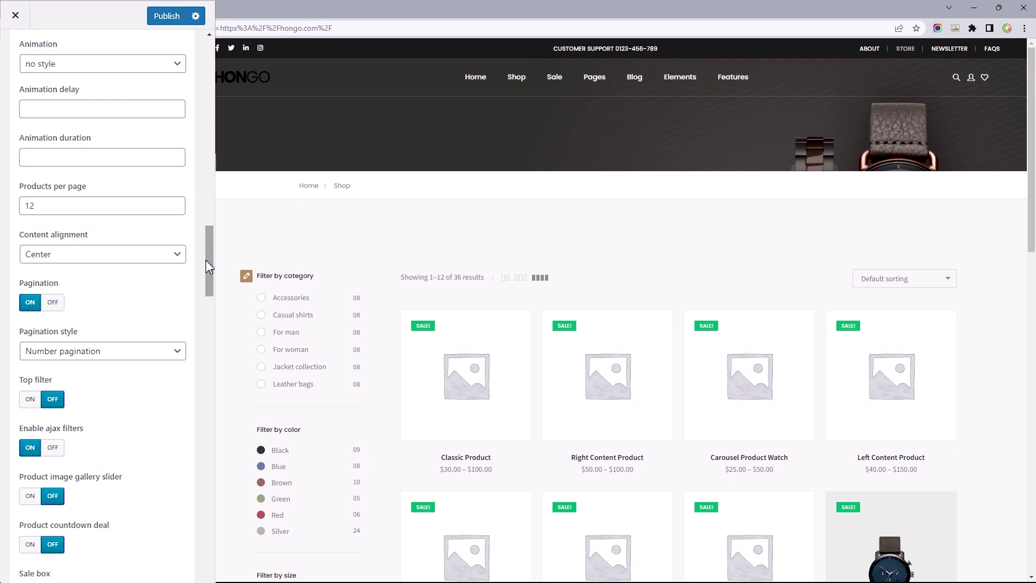
Keep the product animation at no style and content alignment at Center.
left_click(46, 71)
left_click(44, 67)
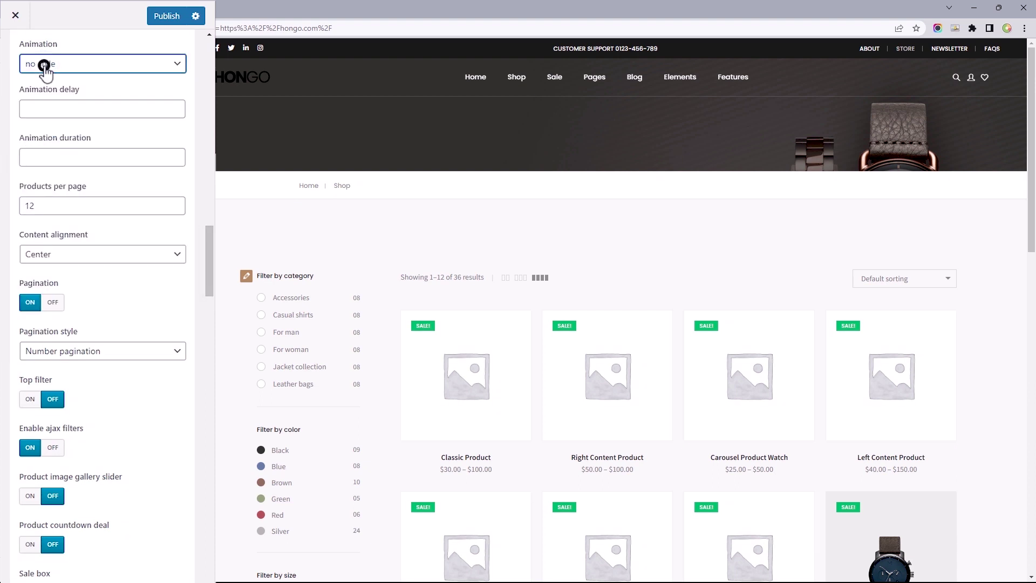
left_click(69, 254)
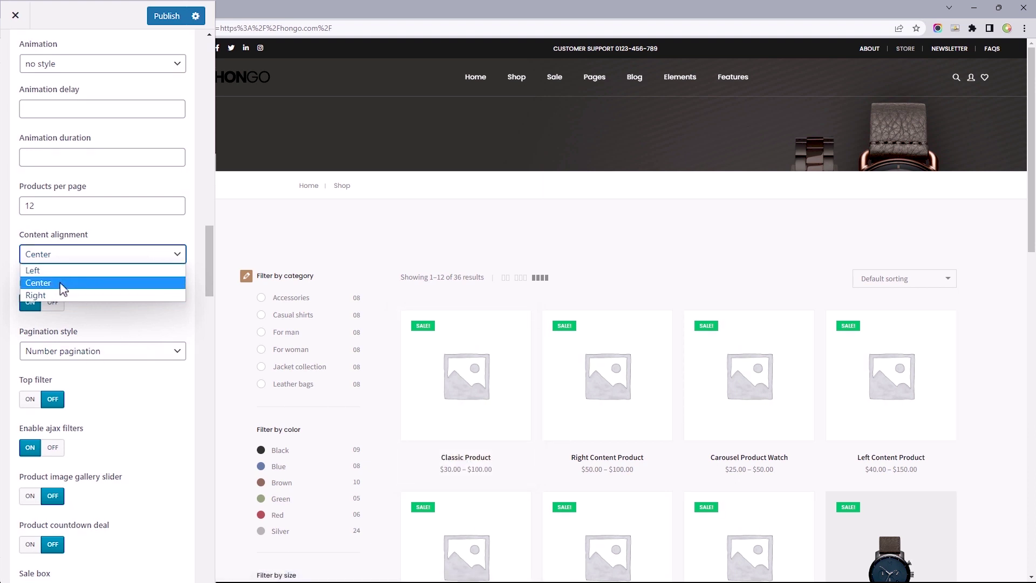
left_click(61, 285)
Try the top filter panel in the shop preview, then switch Top filter OFF.
left_click(30, 400)
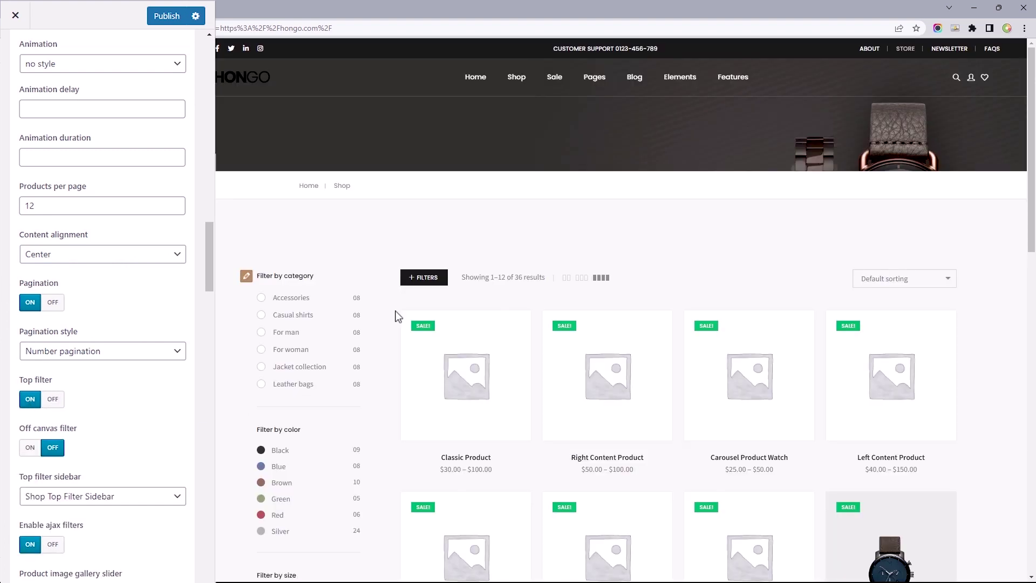
left_click(425, 280)
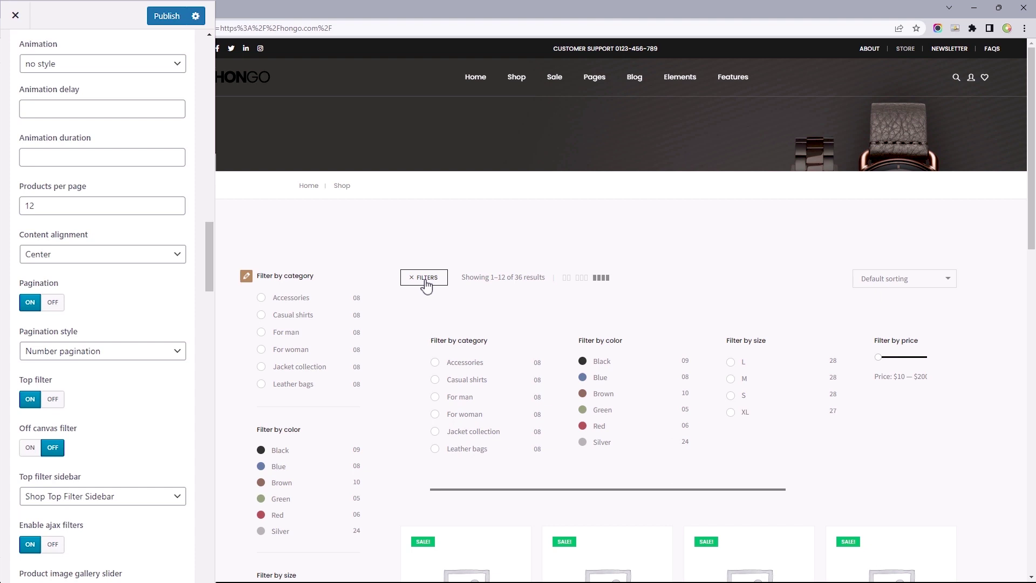
left_click(426, 280)
left_click(53, 399)
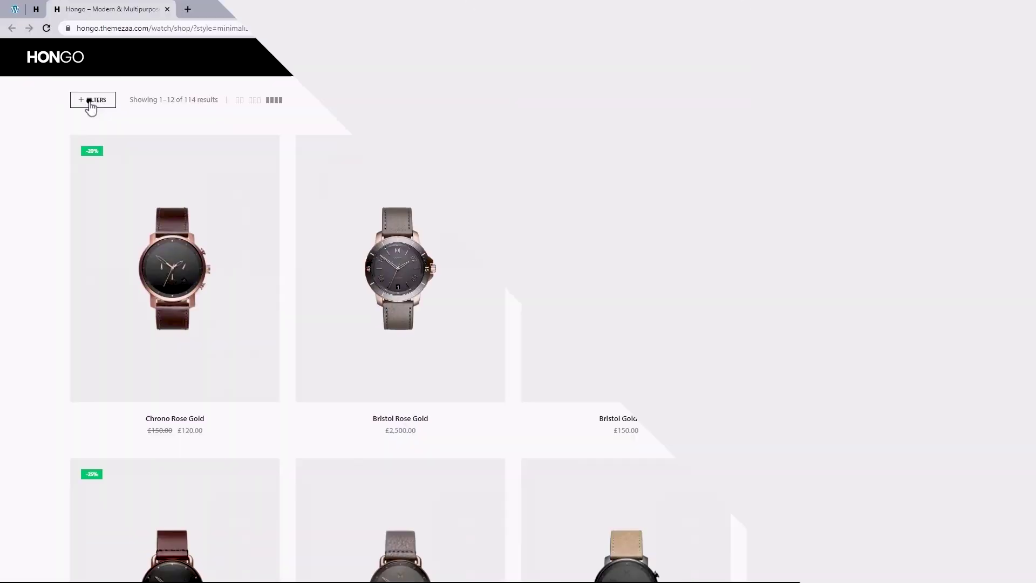
Compare with the filter panel on the Hongo demo shop.
left_click(92, 101)
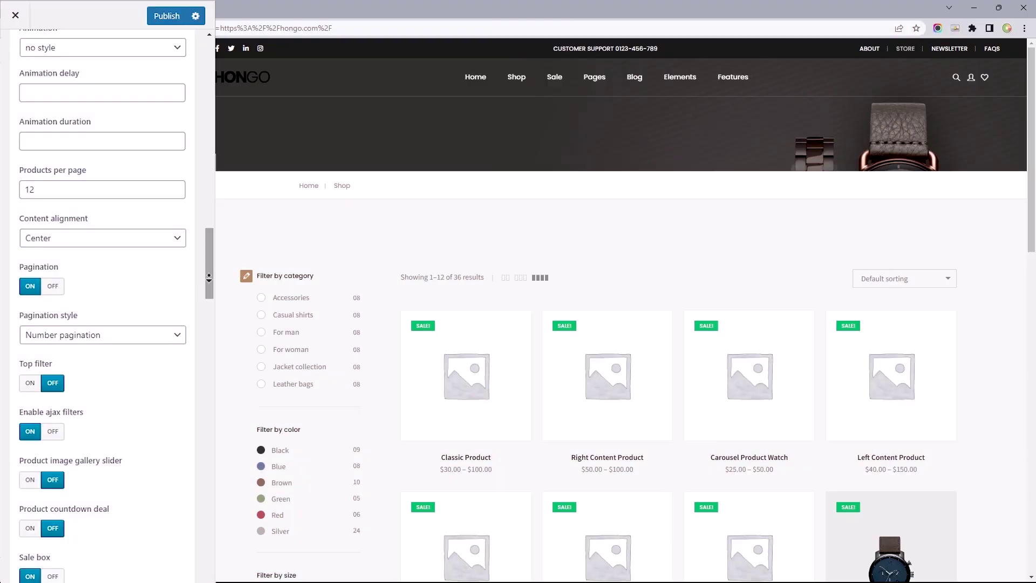
scroll(103, 303, "down", 3)
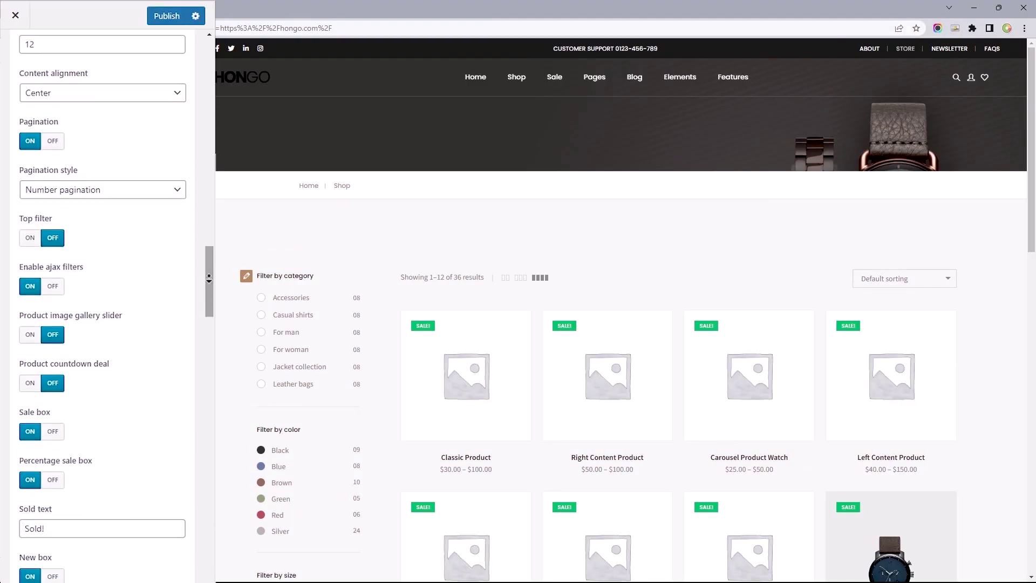
scroll(209, 280, "down", 5)
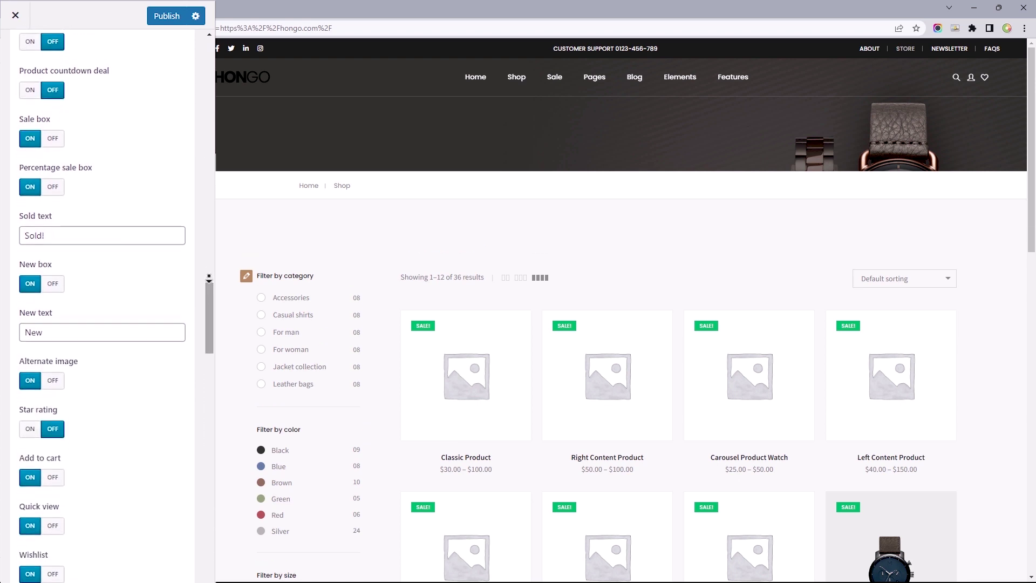
scroll(208, 278, "down", 5)
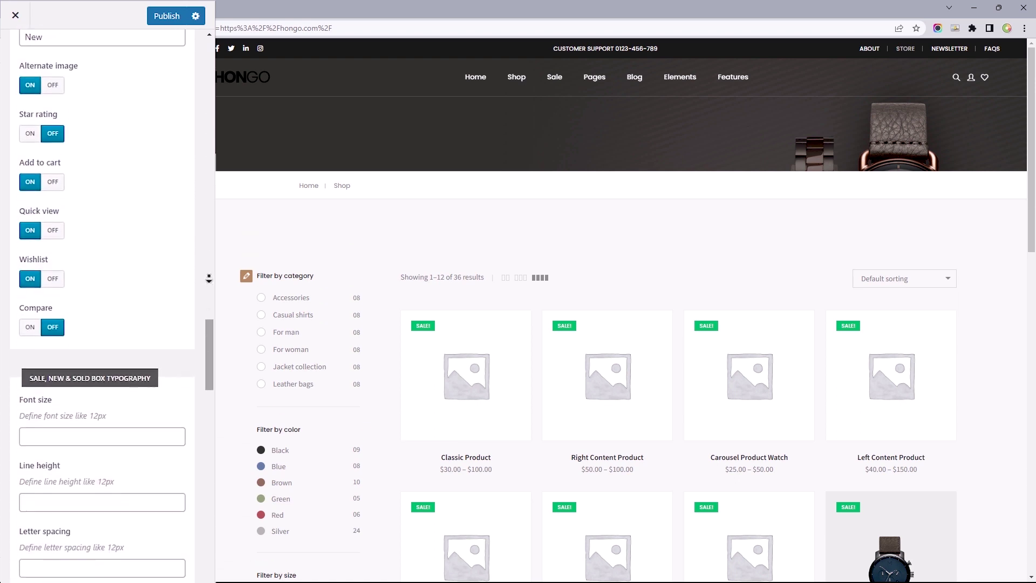
scroll(208, 277, "down", 5)
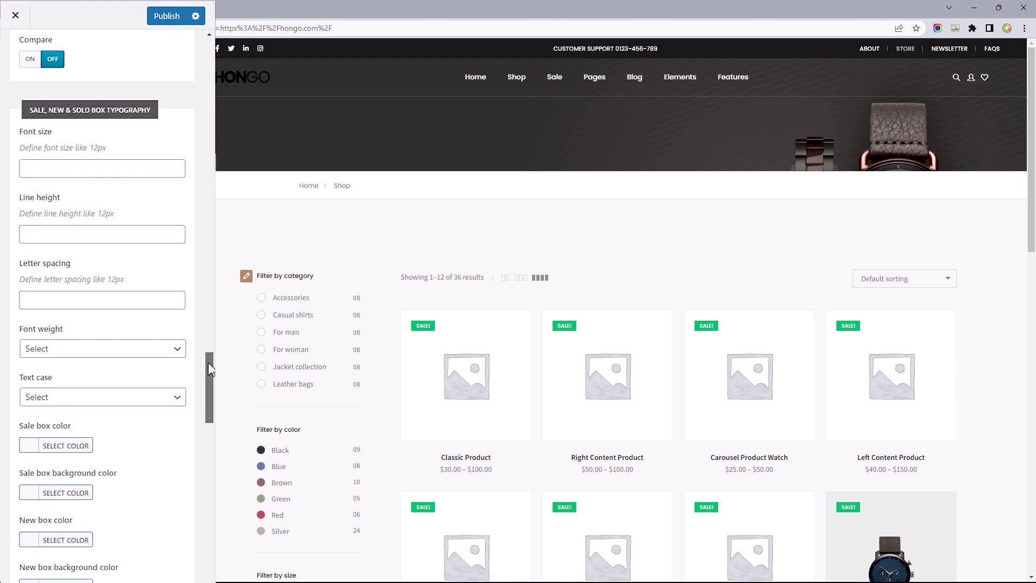
left_click_drag(27, 109, 151, 117)
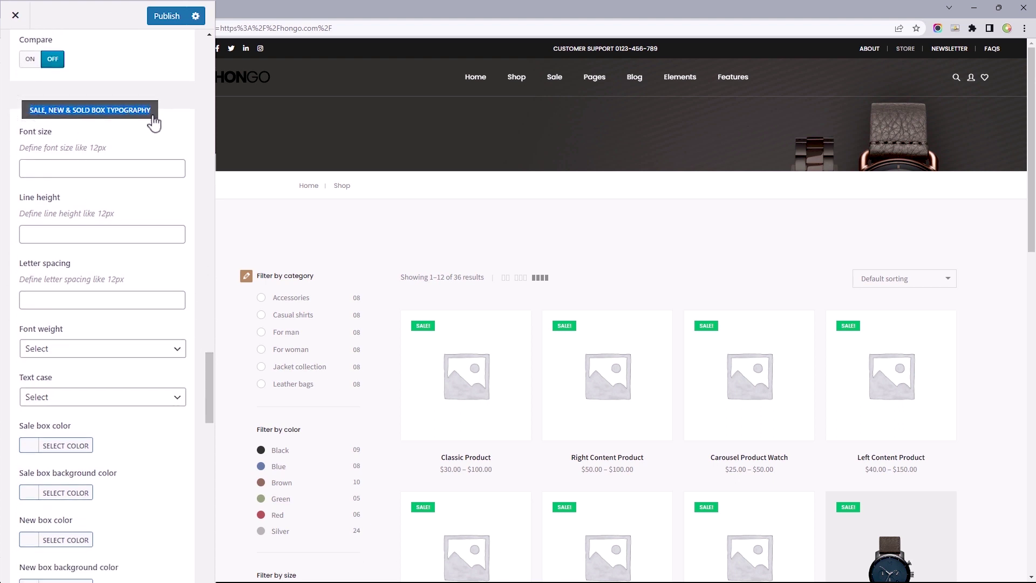
left_click_drag(208, 388, 194, 62)
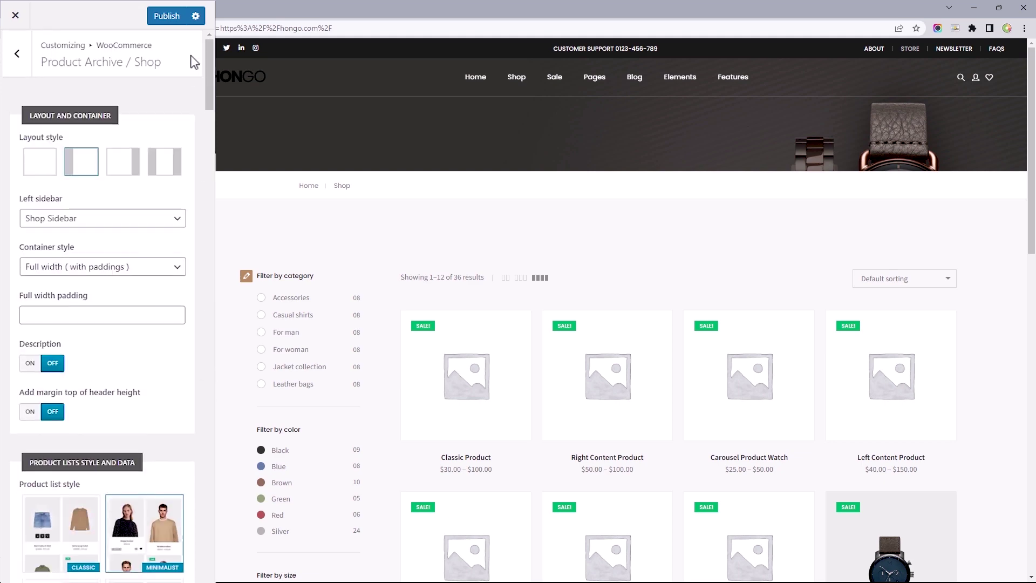
Open the Quick View Popup settings and preview the Extended Product Watch quick view.
left_click(19, 55)
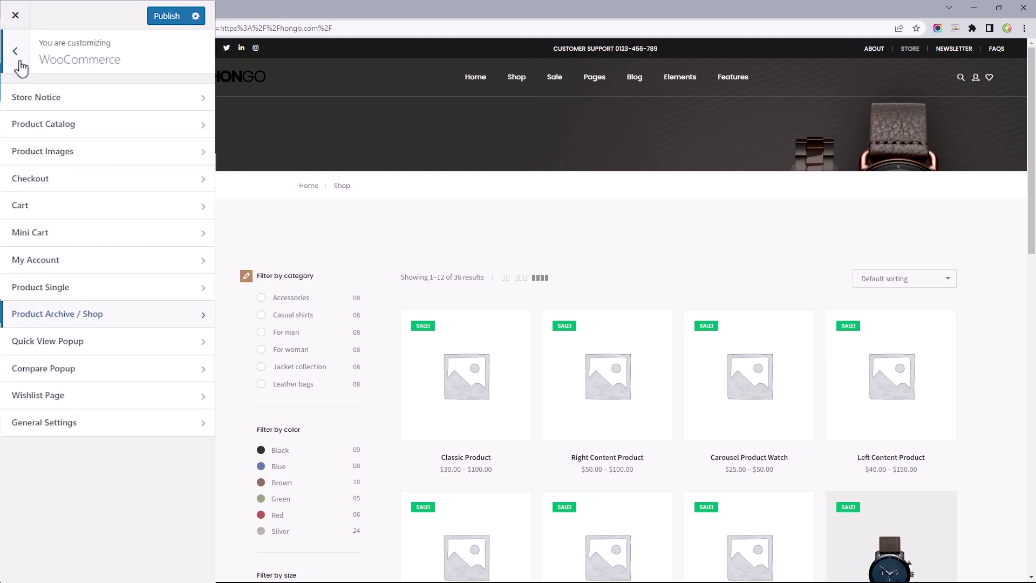
left_click(31, 342)
scroll(809, 378, "down", 3)
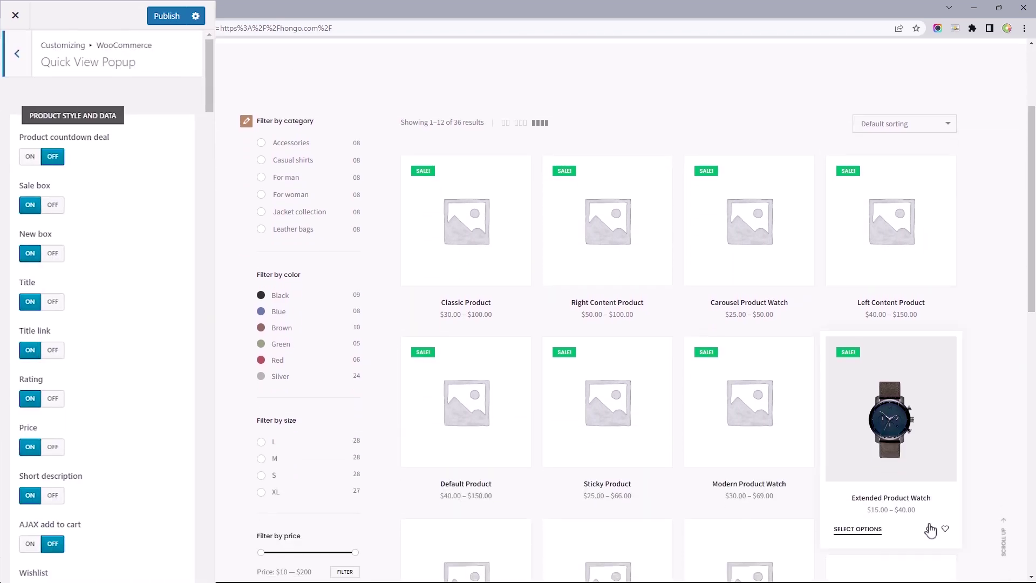
left_click(931, 534)
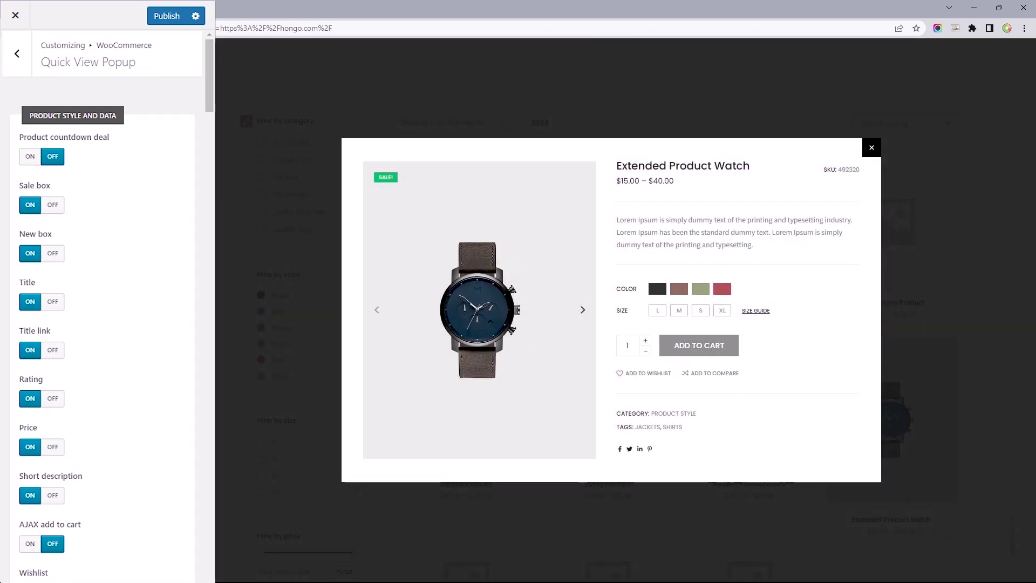
Enable AJAX add to cart and hide SKU, Category and Tag in the quick view.
scroll(209, 97, "down", 3)
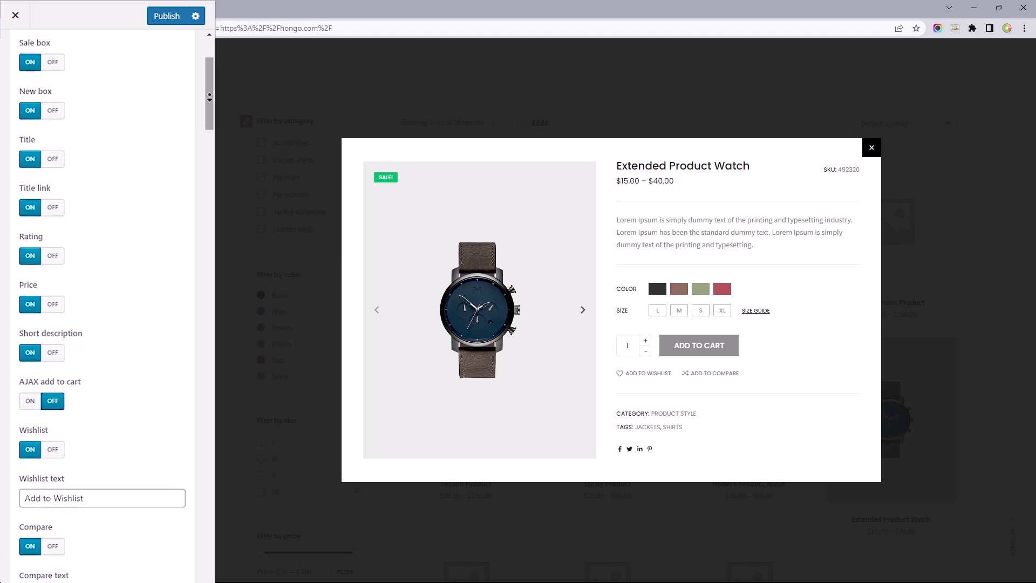
scroll(209, 96, "down", 4)
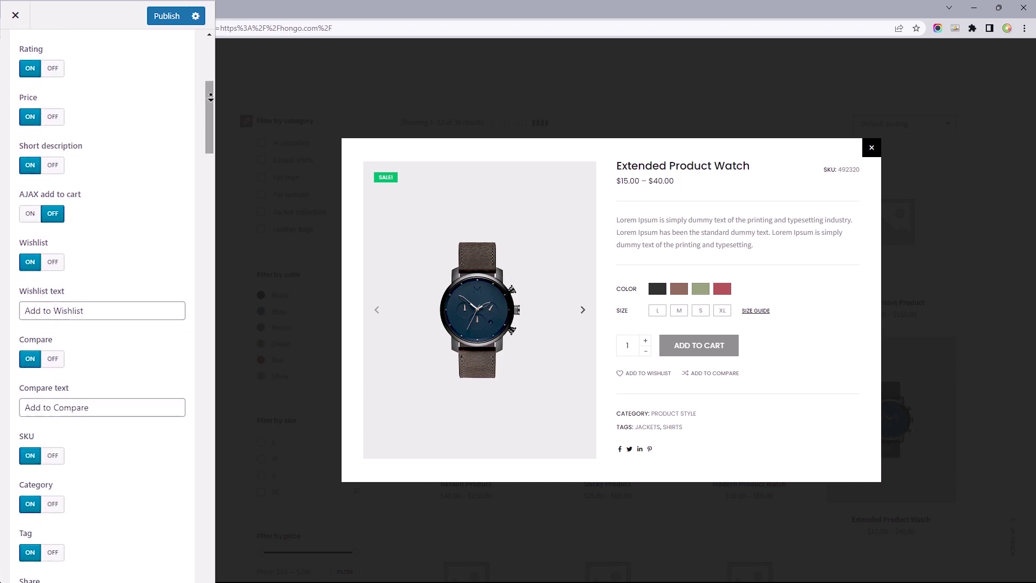
scroll(210, 97, "down", 3)
left_click(29, 69)
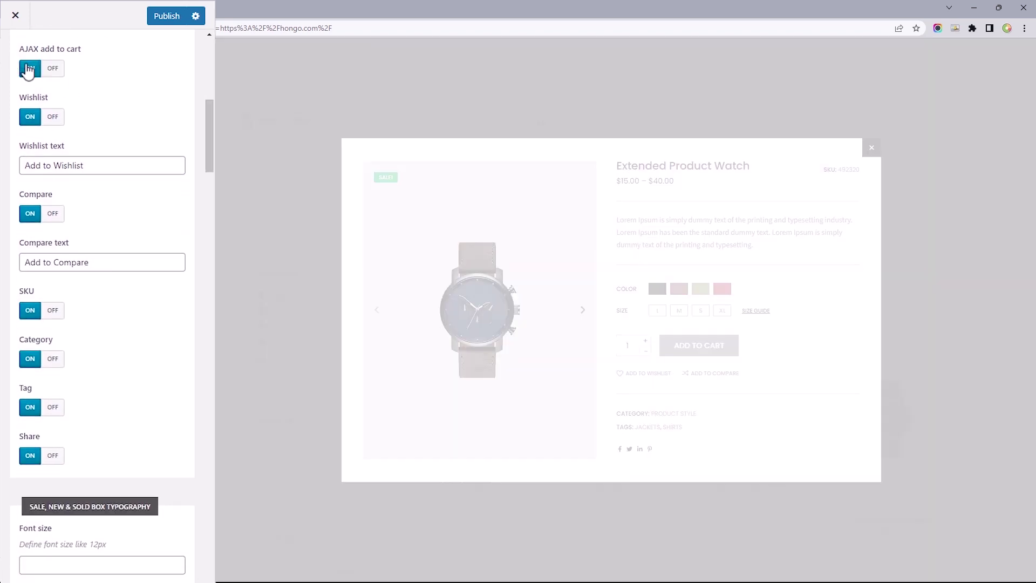
left_click(50, 311)
left_click(52, 359)
left_click(53, 407)
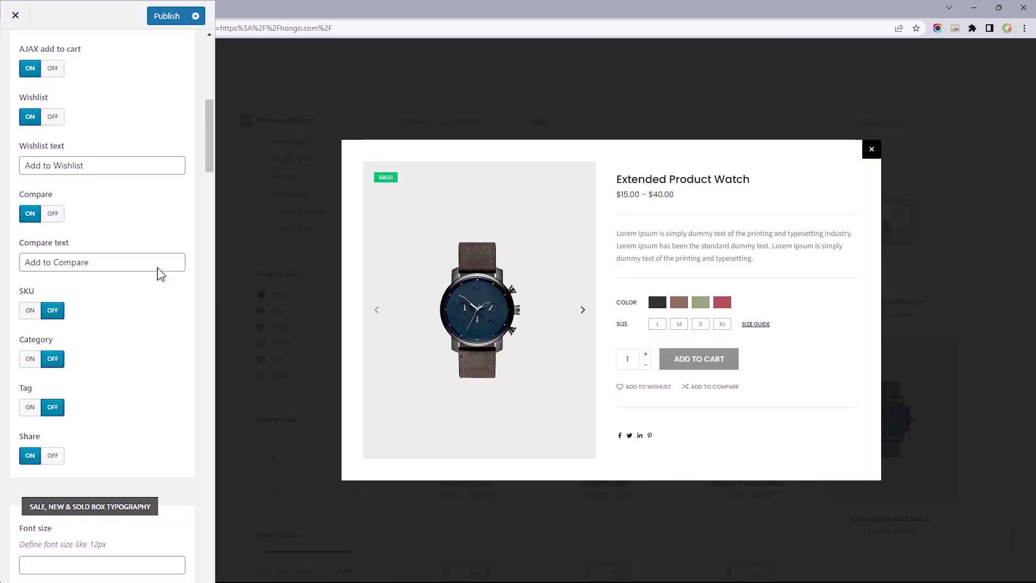
left_click_drag(206, 154, 143, 85)
left_click(20, 55)
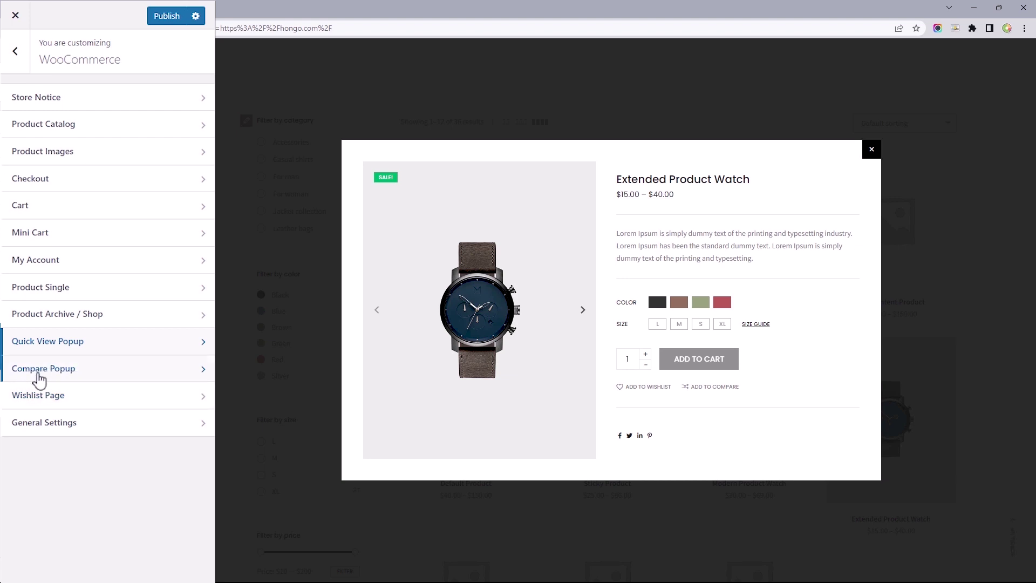
In WooCommerce General Settings, pick green colour and size L for the Extended Product Watch.
left_click(50, 432)
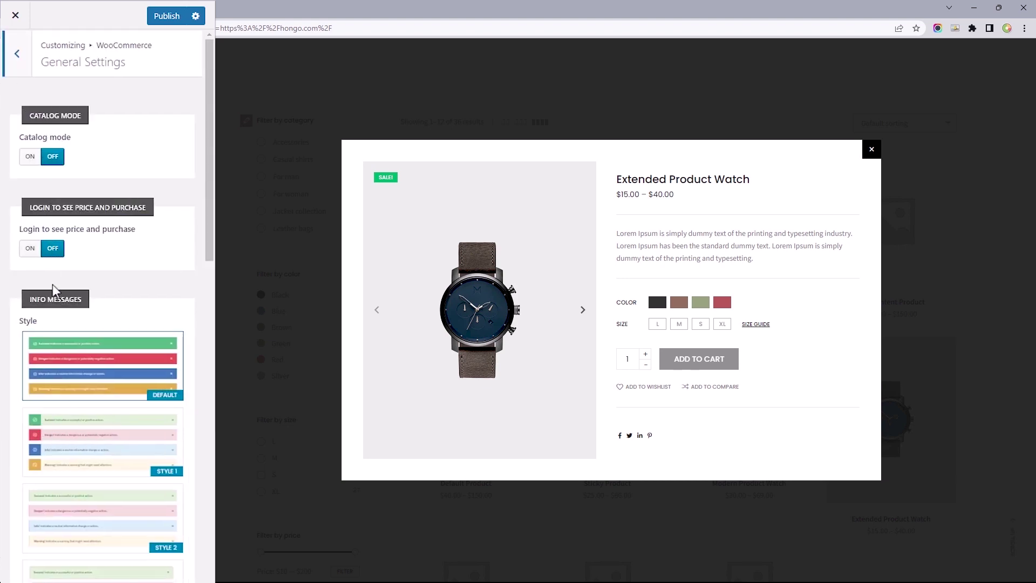
left_click(701, 304)
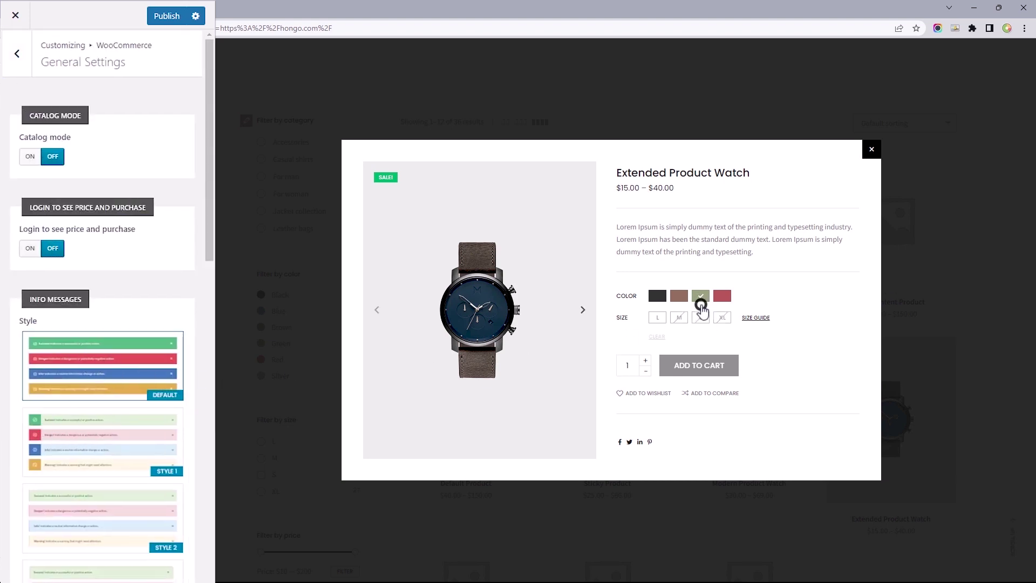
left_click(659, 318)
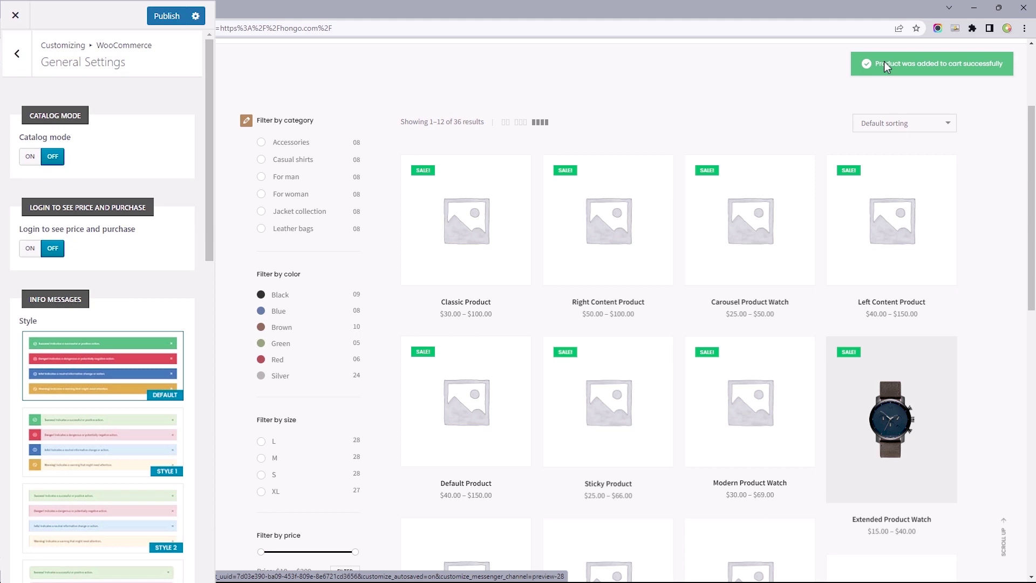
Choose a different Add to cart icon under Product Icons.
left_click_drag(210, 111, 192, 351)
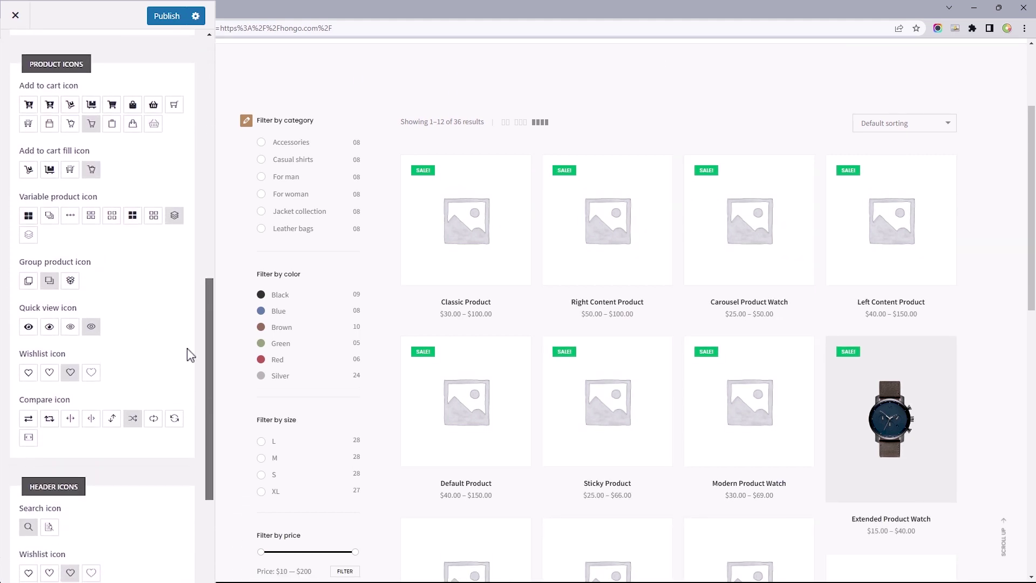
scroll(511, 349, "up", 3)
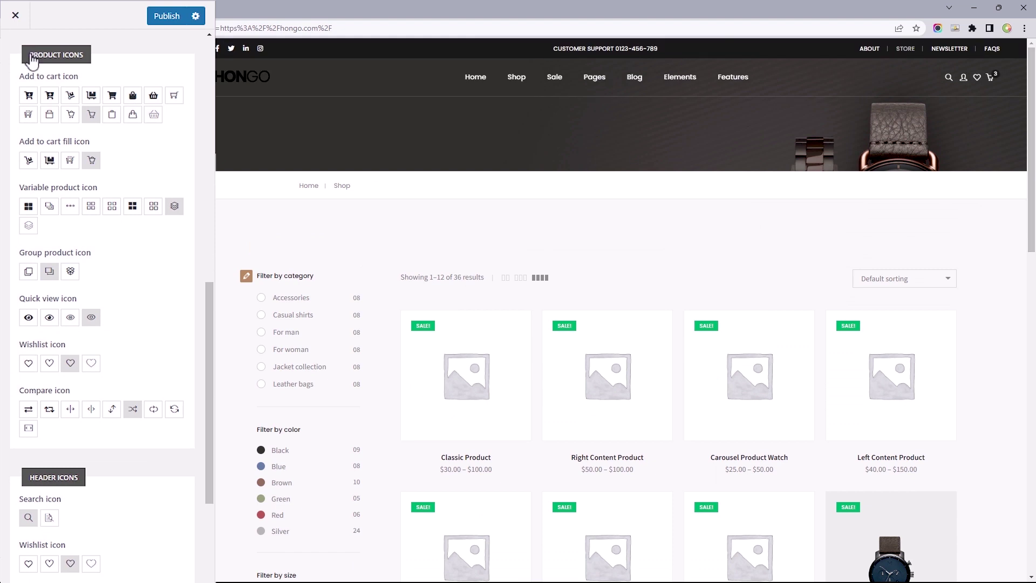
left_click(49, 114)
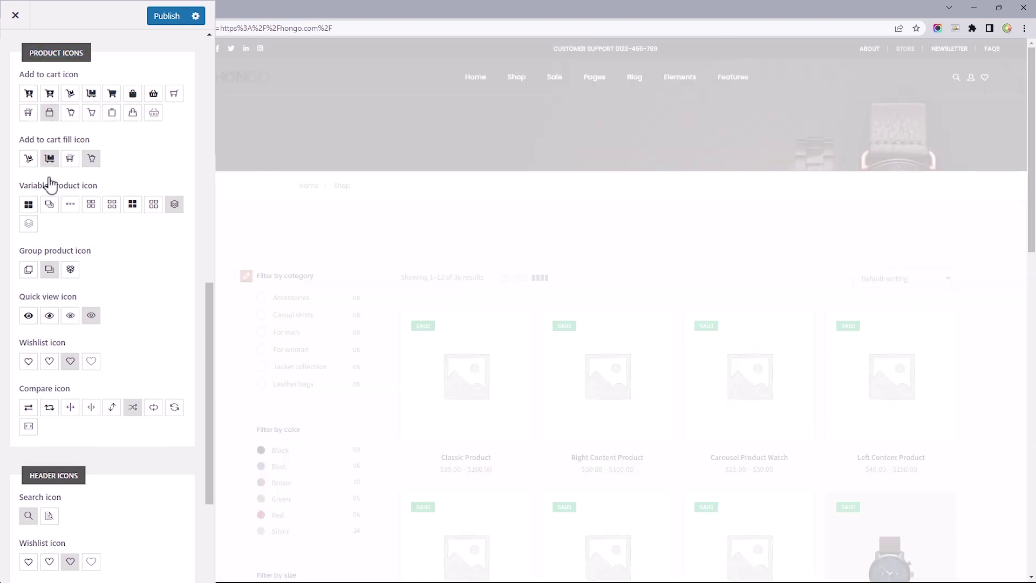
left_click_drag(25, 473, 83, 470)
left_click_drag(207, 415, 209, 517)
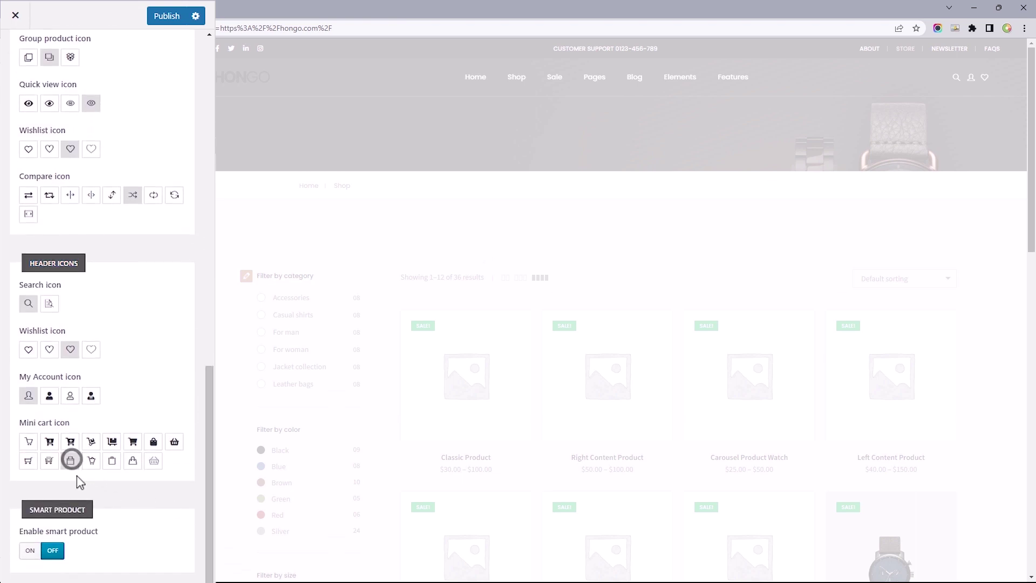
left_click_drag(205, 475, 209, 145)
Go back from General Settings to the WooCommerce sections list in the Customizer.
left_click(17, 53)
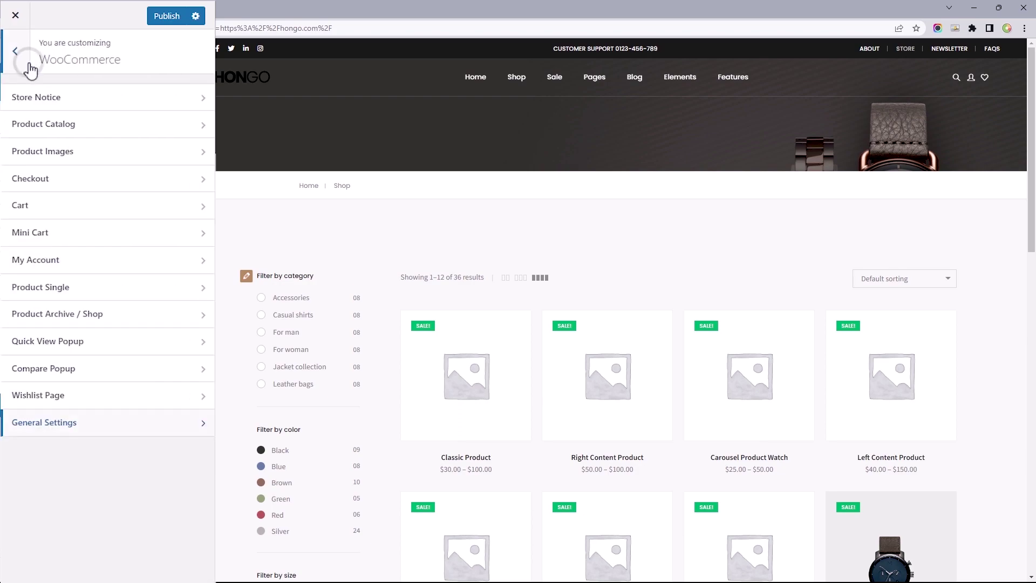